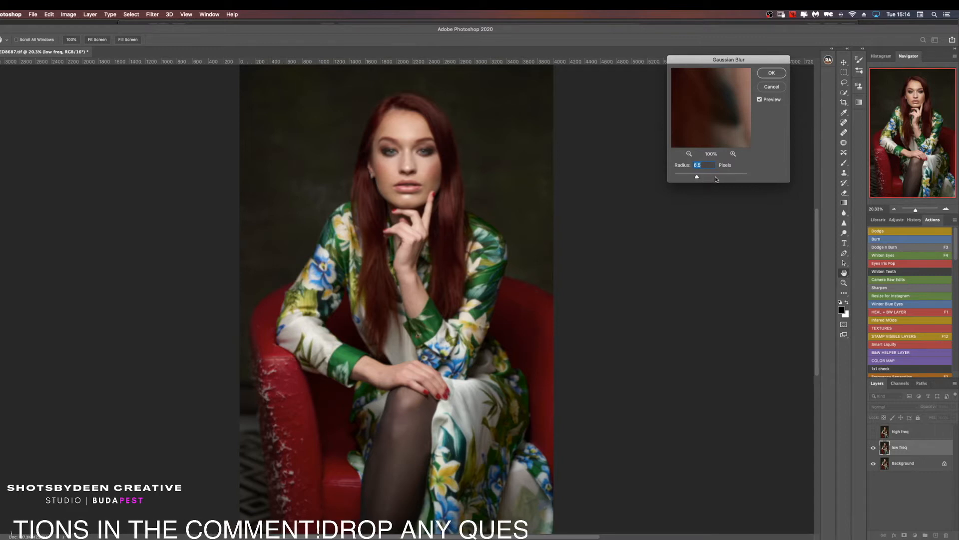
# Step: Increase the Gaussian Blur radius for the low freq layer
pyautogui.moveTo(697, 177); pyautogui.dragTo(708, 177)
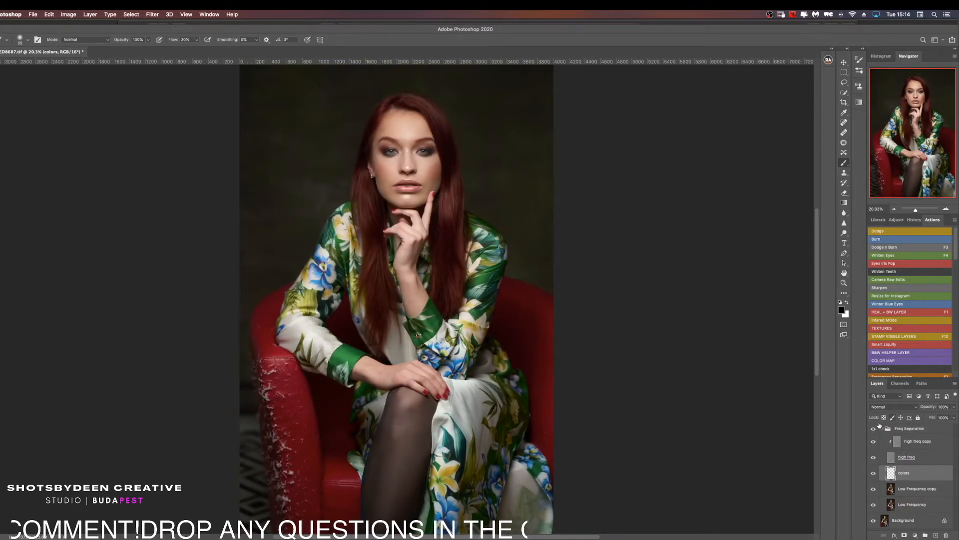
# Step: Hide the high freq layer and switch to the Mixer Brush to work on the colors layer
pyautogui.click(874, 458)
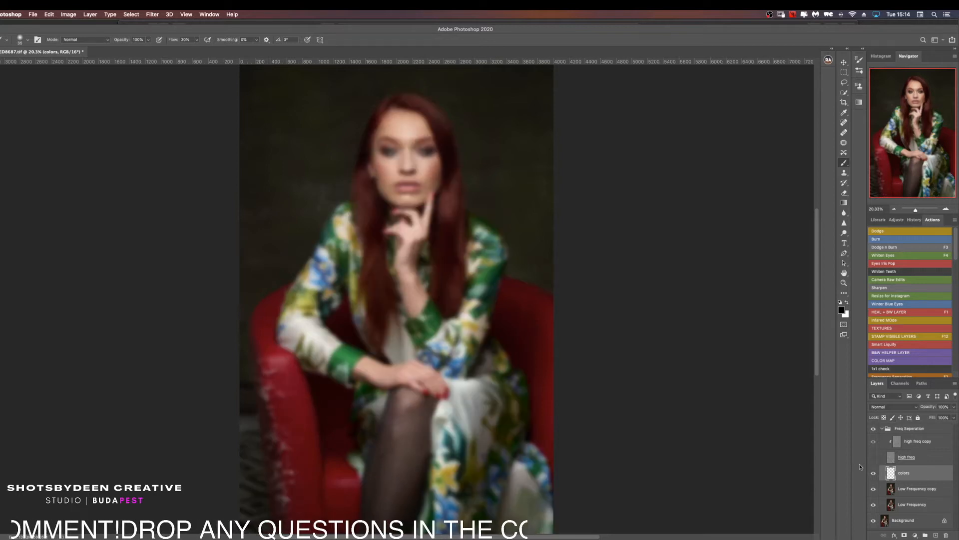
pyautogui.click(874, 458)
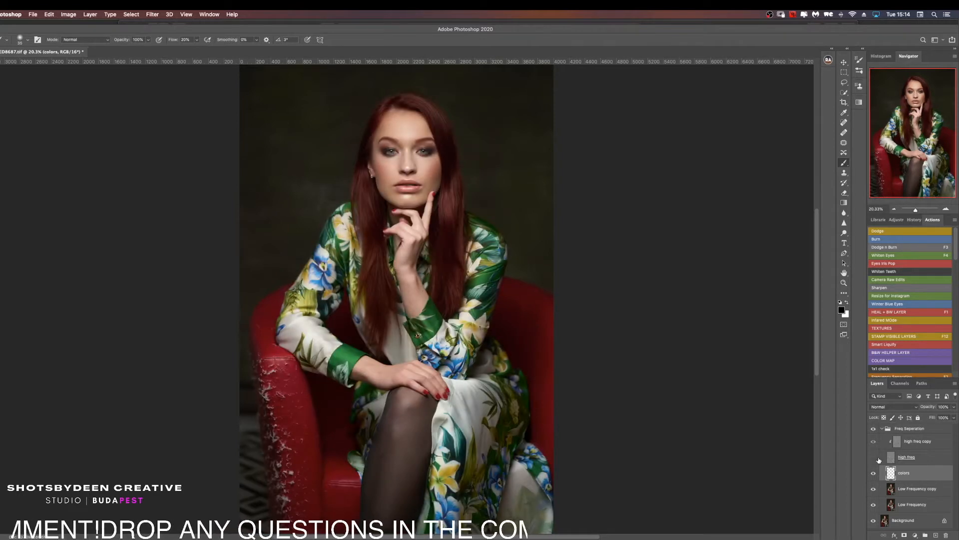
pyautogui.click(878, 458)
pyautogui.hotkey('shift', 'b')
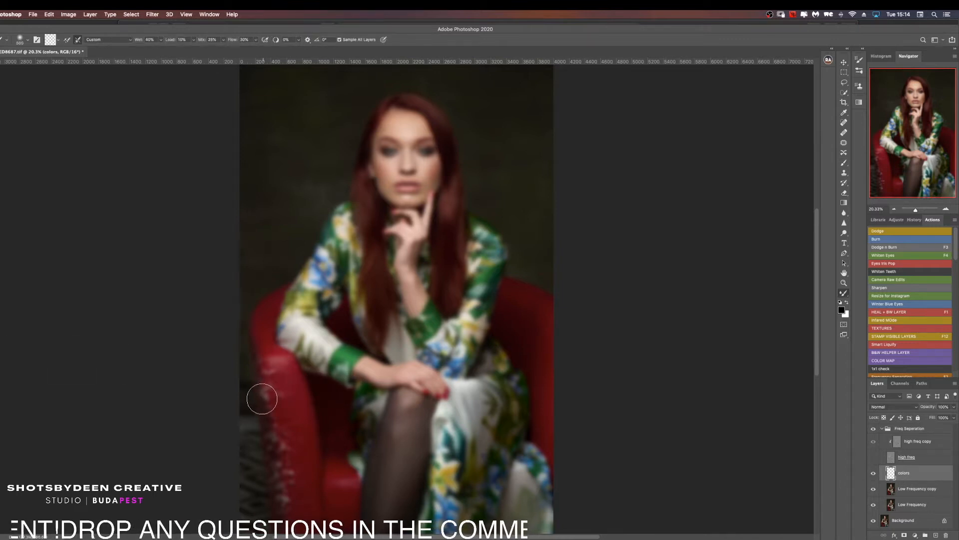
# Step: Try to blend the peeling patches on the chair's front armrest on the colors layer with the Mixer Brush at 100% flow, varying the brush size
pyautogui.press('[')
pyautogui.press('[')
pyautogui.press('[')
pyautogui.press('[')
pyautogui.press('[')
pyautogui.press('[')
pyautogui.press('[')
pyautogui.press('[')
pyautogui.press('[')
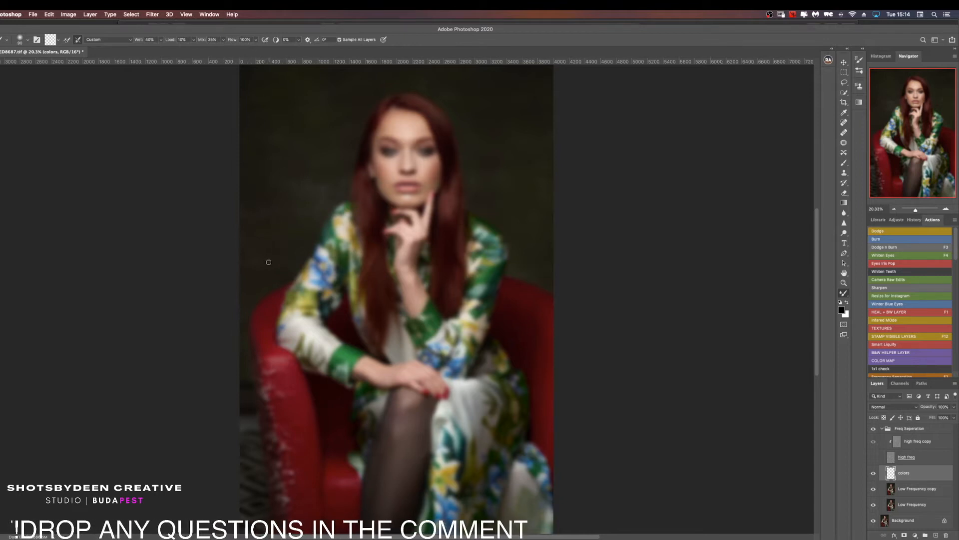
pyautogui.press(']')
pyautogui.press(']')
pyautogui.press(']')
pyautogui.press(']')
pyautogui.moveTo(284, 383)
pyautogui.mouseDown()
pyautogui.moveTo(288, 434)
pyautogui.moveTo(279, 393)
pyautogui.moveTo(312, 463)
pyautogui.moveTo(284, 420)
pyautogui.moveTo(296, 412)
pyautogui.moveTo(274, 408)
pyautogui.moveTo(278, 385)
pyautogui.moveTo(290, 397)
pyautogui.moveTo(267, 384)
pyautogui.moveTo(284, 452)
pyautogui.moveTo(283, 432)
pyautogui.mouseUp()
pyautogui.press(']')
pyautogui.press(']')
pyautogui.press('[')
pyautogui.press('[')
pyautogui.moveTo(290, 468)
pyautogui.mouseDown()
pyautogui.moveTo(289, 495)
pyautogui.moveTo(286, 459)
pyautogui.moveTo(285, 509)
pyautogui.mouseUp()
pyautogui.press(']')
pyautogui.moveTo(294, 438)
pyautogui.mouseDown()
pyautogui.moveTo(274, 386)
pyautogui.moveTo(252, 389)
pyautogui.moveTo(266, 398)
pyautogui.moveTo(277, 444)
pyautogui.mouseUp()
pyautogui.press('[')
pyautogui.press('[')
pyautogui.press('[')
pyautogui.moveTo(261, 409)
pyautogui.mouseDown()
pyautogui.moveTo(277, 458)
pyautogui.moveTo(269, 440)
pyautogui.mouseUp()
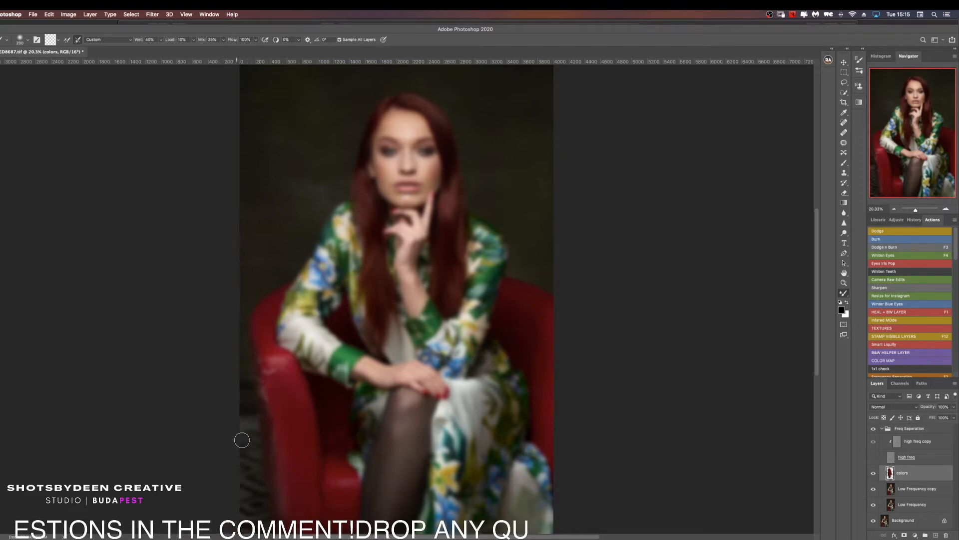
# Step: Replace the colors layer with a new empty layer and blend the damaged front of the armrest on it with the Mixer Brush
pyautogui.press('BackSpace')
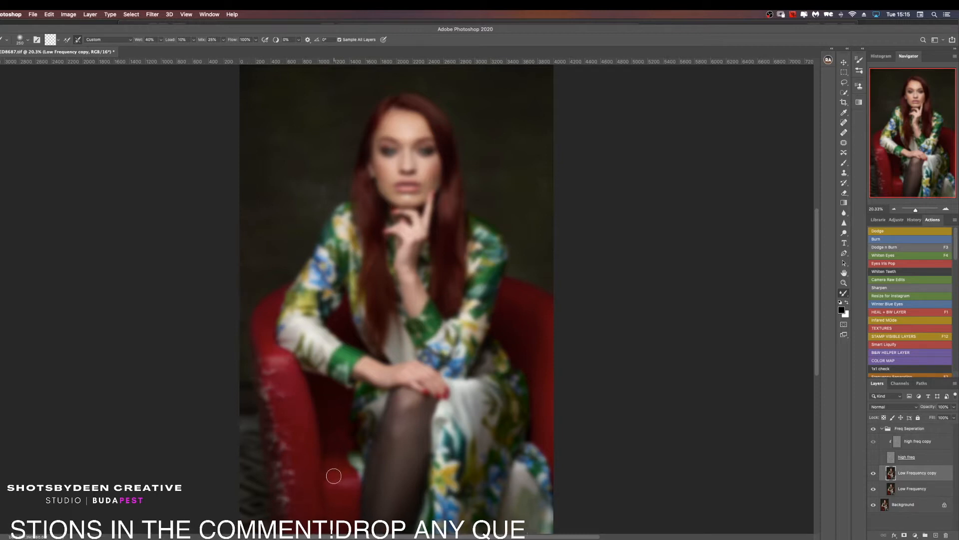
pyautogui.press('alt+shift+super+n')
pyautogui.moveTo(283, 413)
pyautogui.mouseDown()
pyautogui.moveTo(278, 397)
pyautogui.moveTo(265, 393)
pyautogui.moveTo(285, 398)
pyautogui.moveTo(288, 472)
pyautogui.mouseUp()
pyautogui.press('[')
pyautogui.press('[')
pyautogui.press(']')
pyautogui.press(']')
pyautogui.press(']')
pyautogui.press(']')
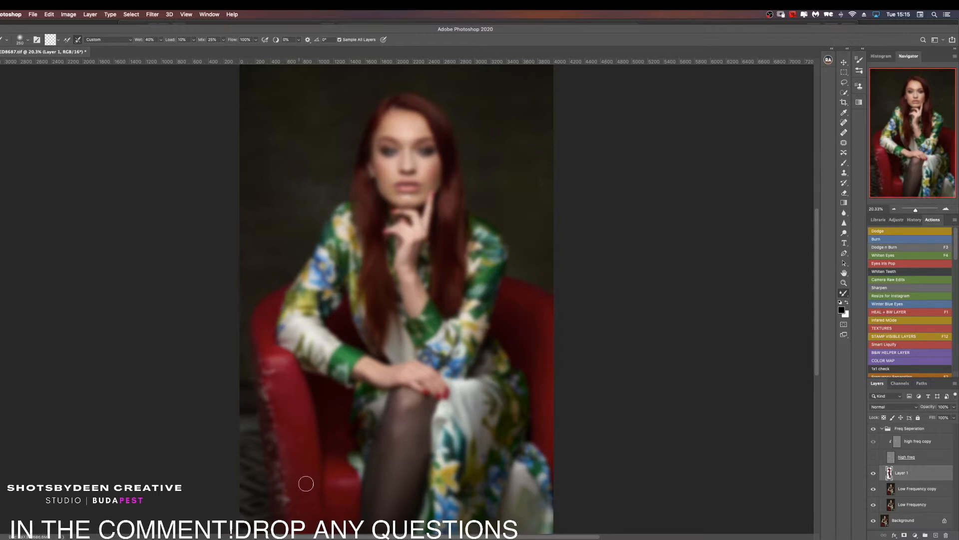
pyautogui.moveTo(300, 444); pyautogui.dragTo(294, 423)
# Step: Continue blending the armrest's remaining light patches down to the chair's base on Layer 1, varying the Mixer Brush size
pyautogui.press('[')
pyautogui.press('[')
pyautogui.press('[')
pyautogui.press('[')
pyautogui.press('[')
pyautogui.press('[')
pyautogui.press('[')
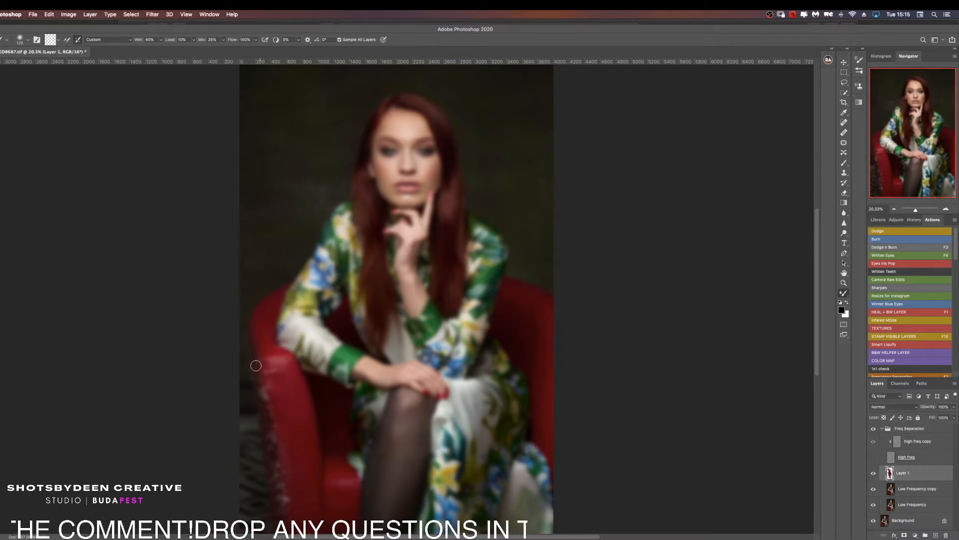
pyautogui.press(']')
pyautogui.press(']')
pyautogui.press(']')
pyautogui.press(']')
pyautogui.press(']')
pyautogui.press(']')
pyautogui.press(']')
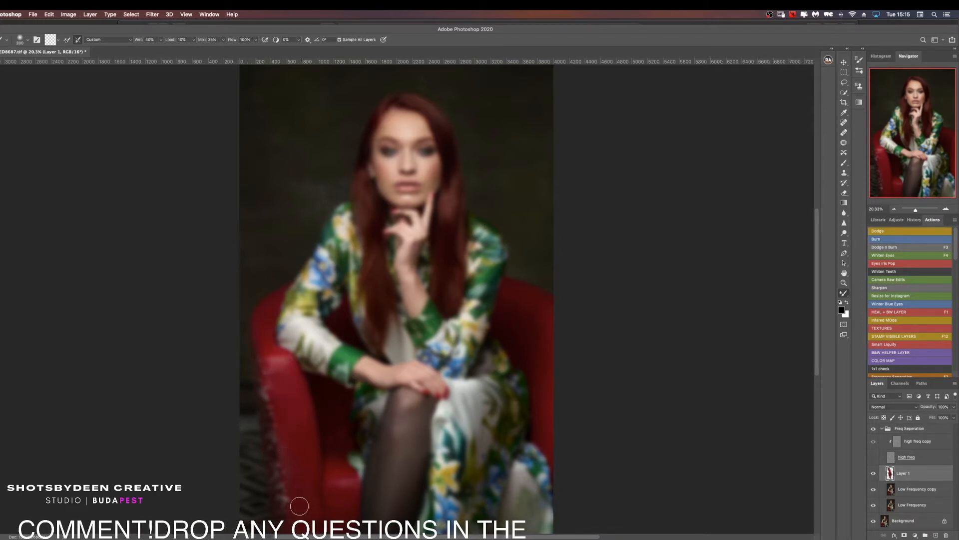
pyautogui.moveTo(302, 473); pyautogui.dragTo(300, 499)
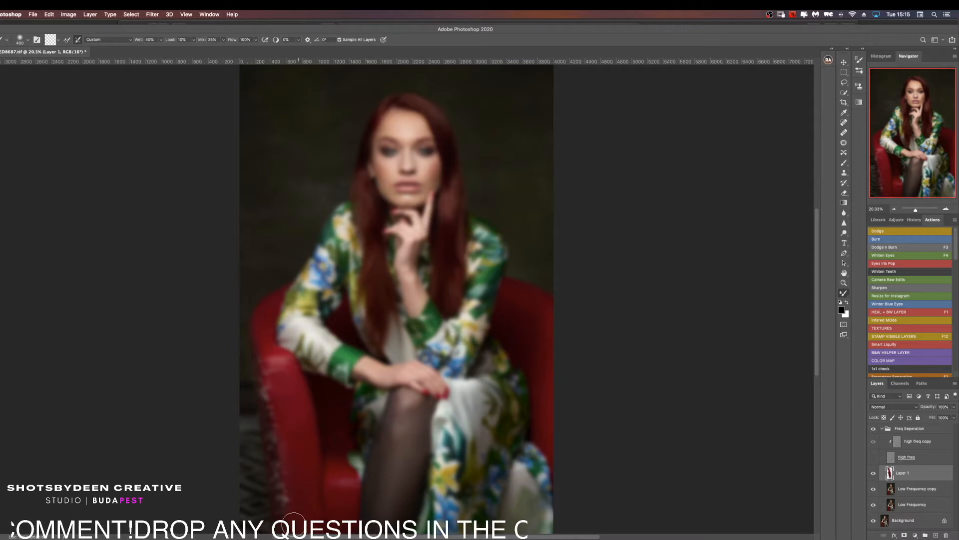
pyautogui.press('[')
pyautogui.press('[')
pyautogui.press('[')
pyautogui.press('[')
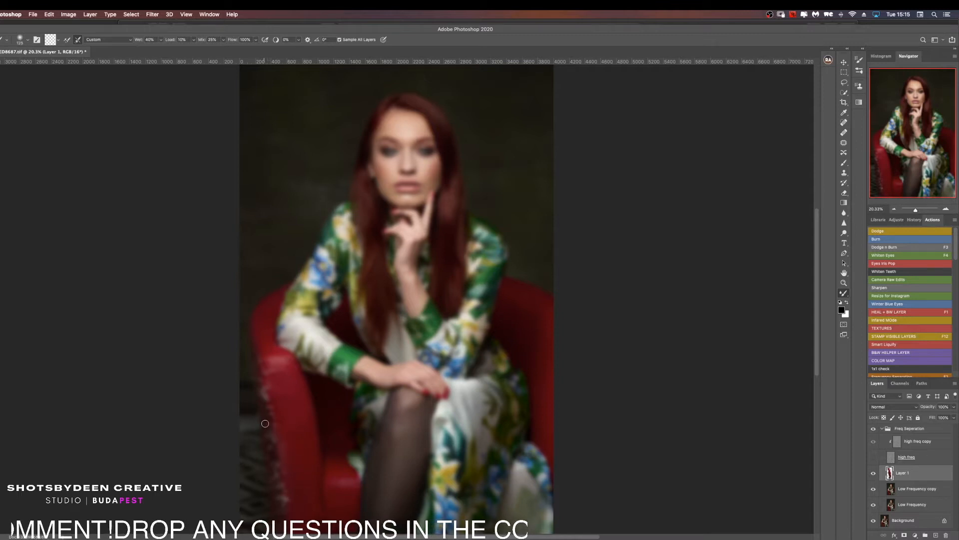
# Step: Add another empty layer and paint a sampled dark tone over the light patches along the armrest's outer edge with the Brush
pyautogui.press('alt+shift+super+n')
pyautogui.press('super+z')
pyautogui.press('alt+shift+super+n')
pyautogui.press('b')
pyautogui.click(268, 423)
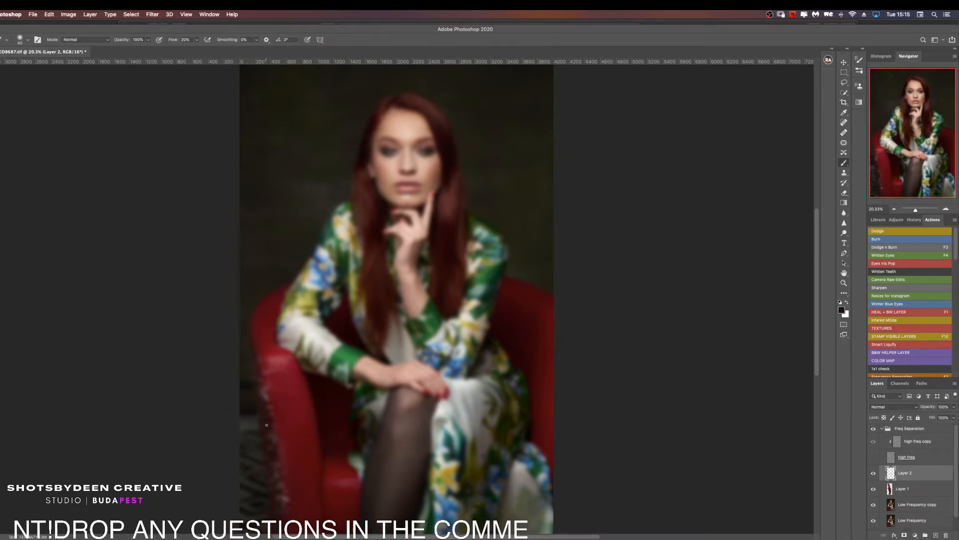
pyautogui.press(']')
pyautogui.press(']')
pyautogui.press(']')
pyautogui.press(']')
pyautogui.press(']')
pyautogui.press(']')
pyautogui.press(']')
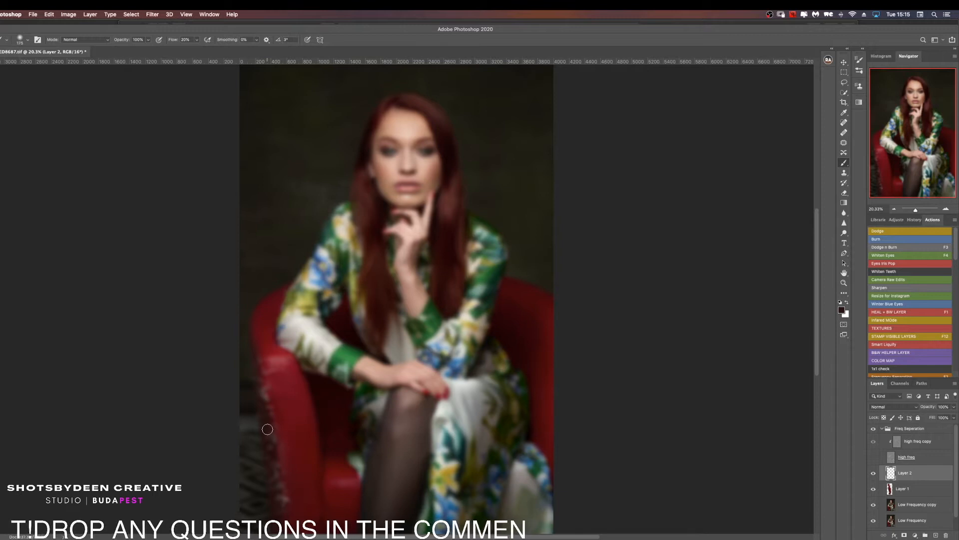
pyautogui.moveTo(265, 432)
pyautogui.mouseDown()
pyautogui.moveTo(275, 482)
pyautogui.moveTo(263, 414)
pyautogui.moveTo(277, 503)
pyautogui.mouseUp()
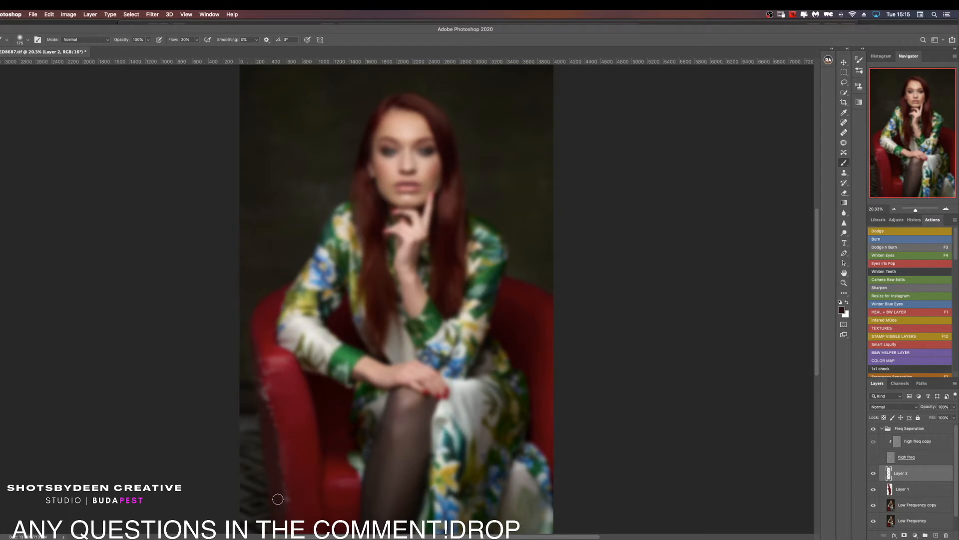
# Step: Blend the painted outer edge and upper corner of the armrest on Layer 2 with a small Mixer Brush
pyautogui.hotkey('shift', 'b')
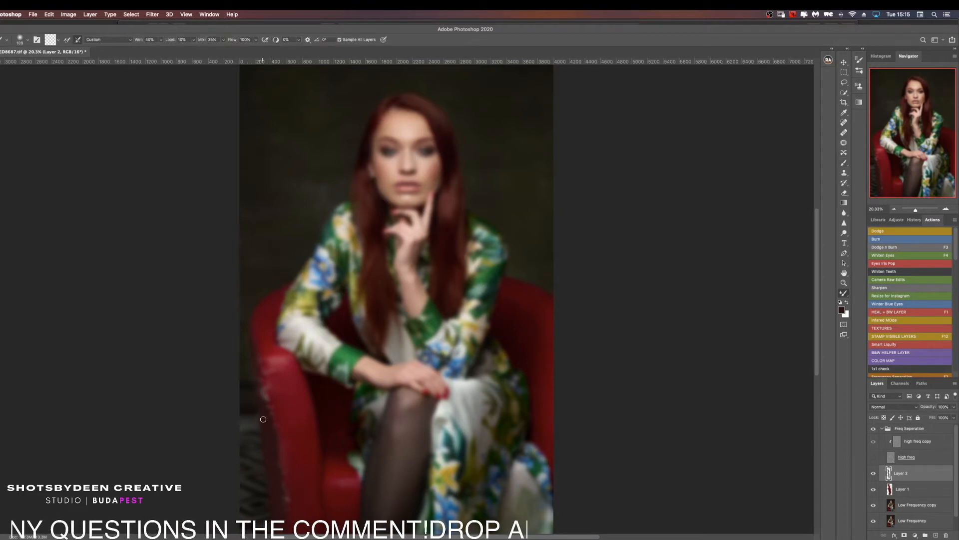
pyautogui.moveTo(262, 414); pyautogui.dragTo(267, 443)
pyautogui.press(']')
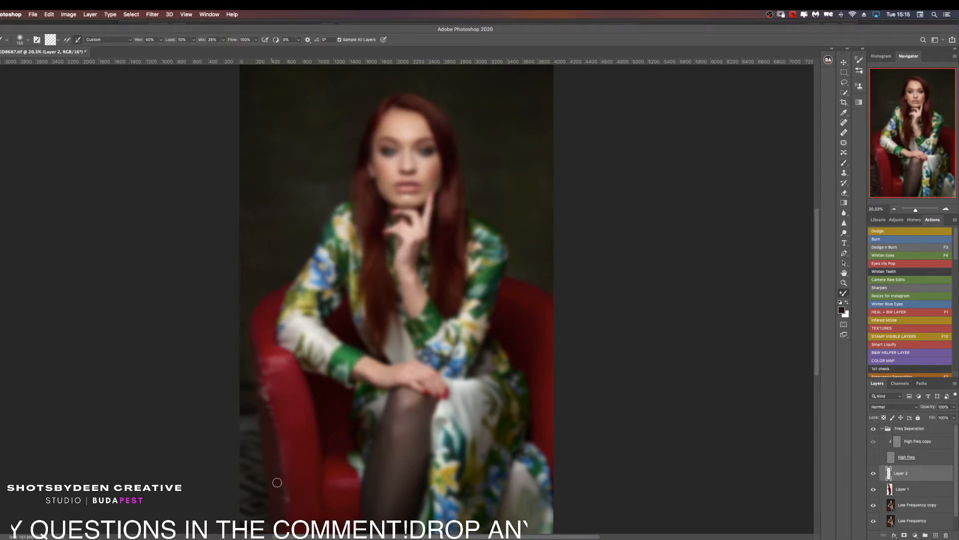
pyautogui.press('[')
pyautogui.moveTo(268, 428); pyautogui.dragTo(265, 393)
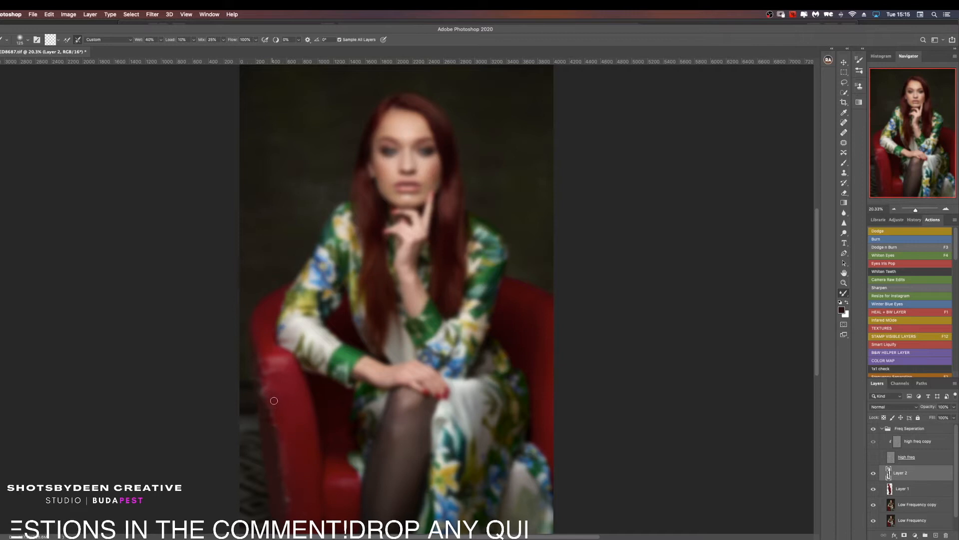
pyautogui.press(']')
pyautogui.press(']')
pyautogui.press(']')
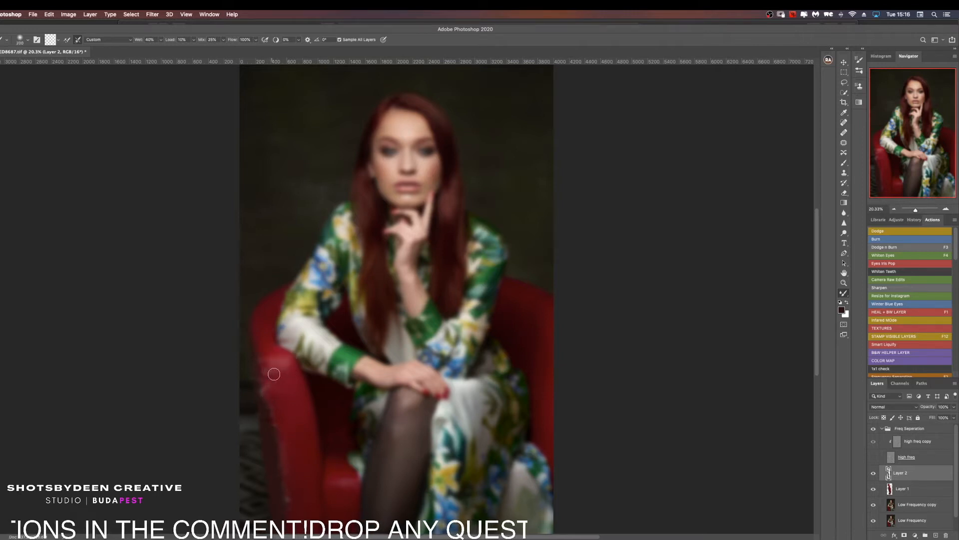
pyautogui.press('[')
pyautogui.press('[')
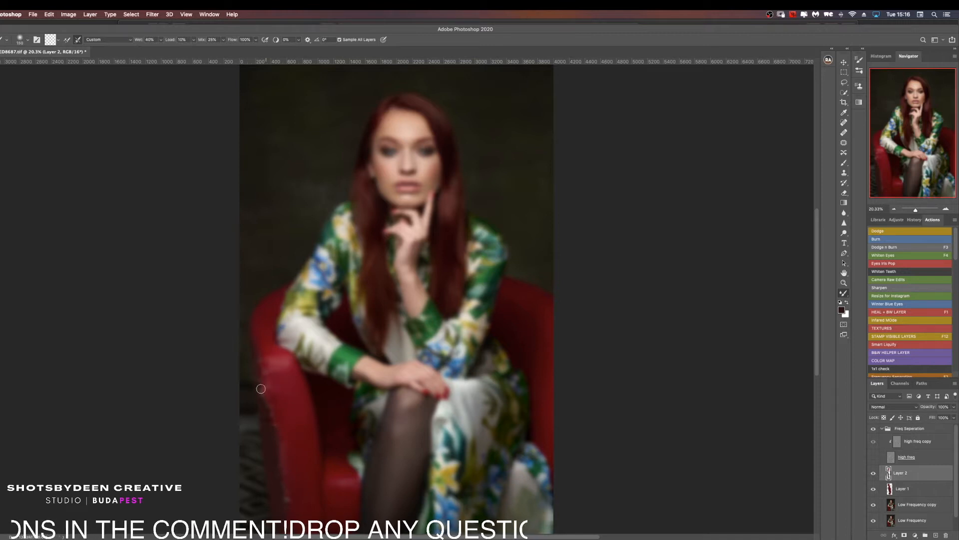
pyautogui.press(']')
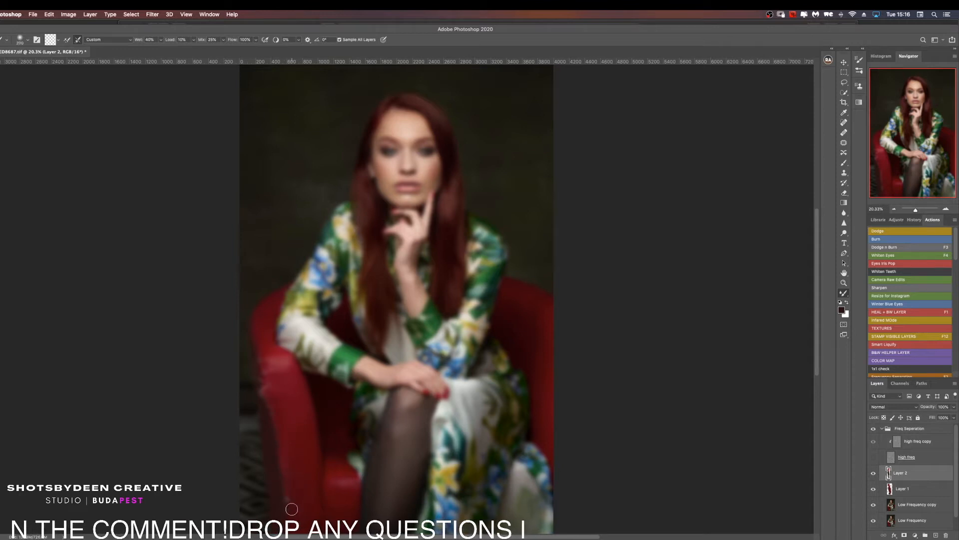
# Step: Smooth the remaining uneven tones across the armrest's front and lower part on Layer 2, adapting the Mixer Brush size to each area
pyautogui.press(']')
pyautogui.press(']')
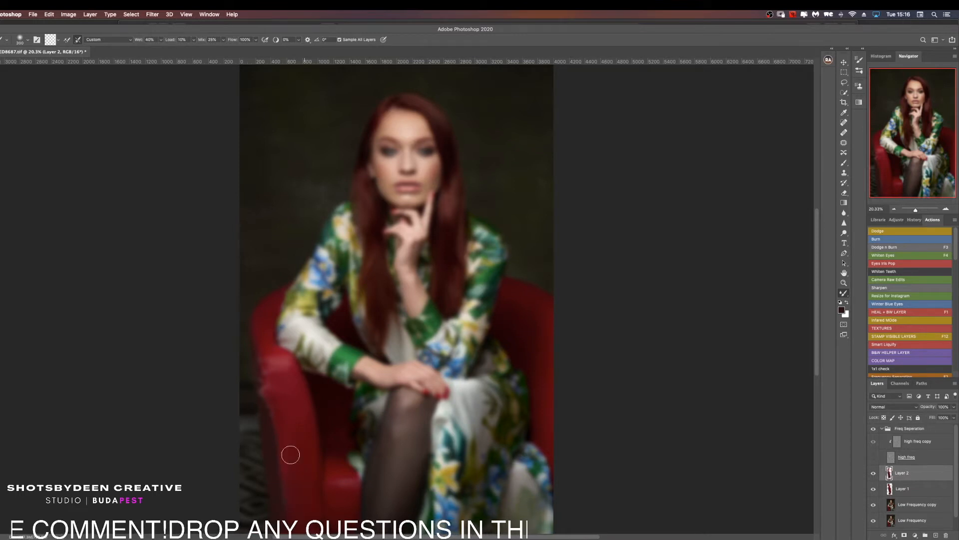
pyautogui.press('[')
pyautogui.press('[')
pyautogui.press('[')
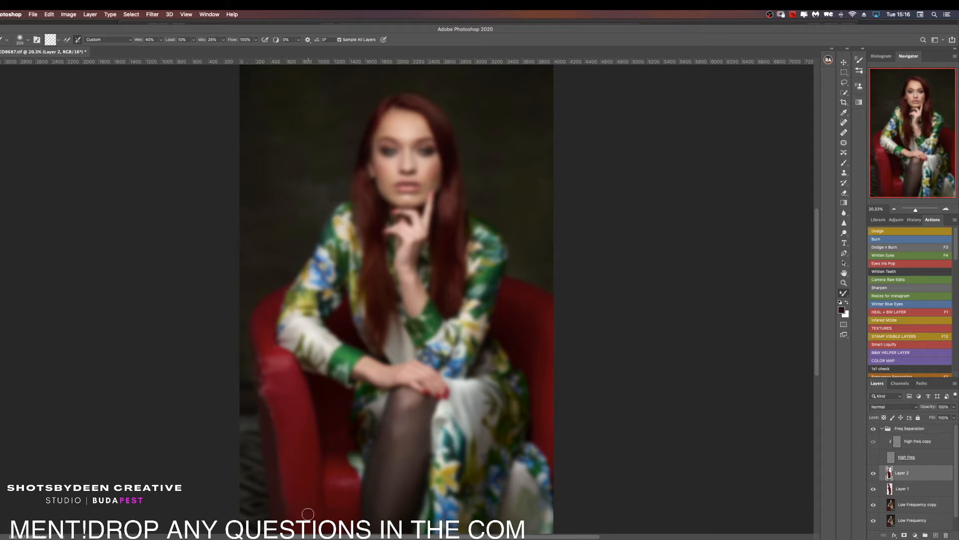
pyautogui.press(']')
pyautogui.press(']')
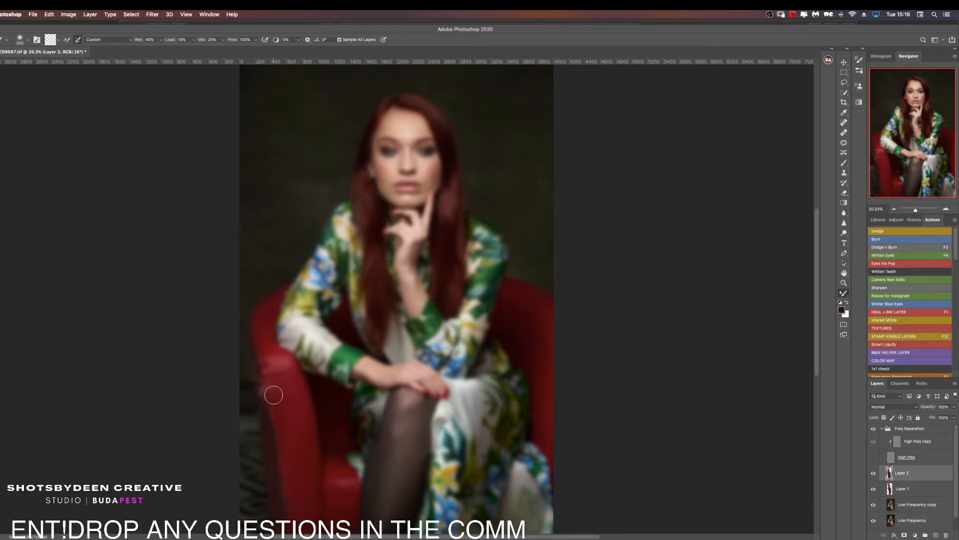
pyautogui.press('[')
pyautogui.press('[')
pyautogui.press('[')
pyautogui.press('[')
pyautogui.press('[')
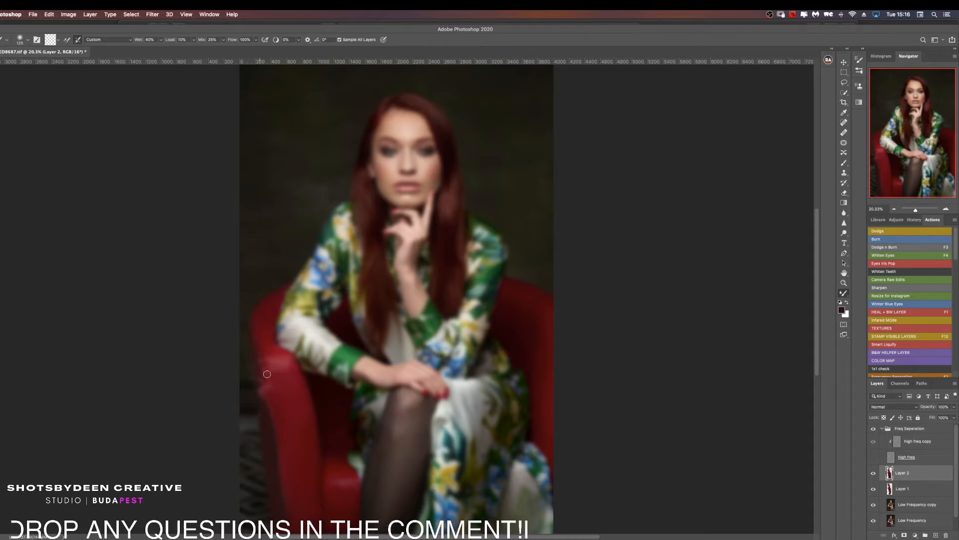
pyautogui.press(']')
pyautogui.press(']')
pyautogui.press(']')
pyautogui.press(']')
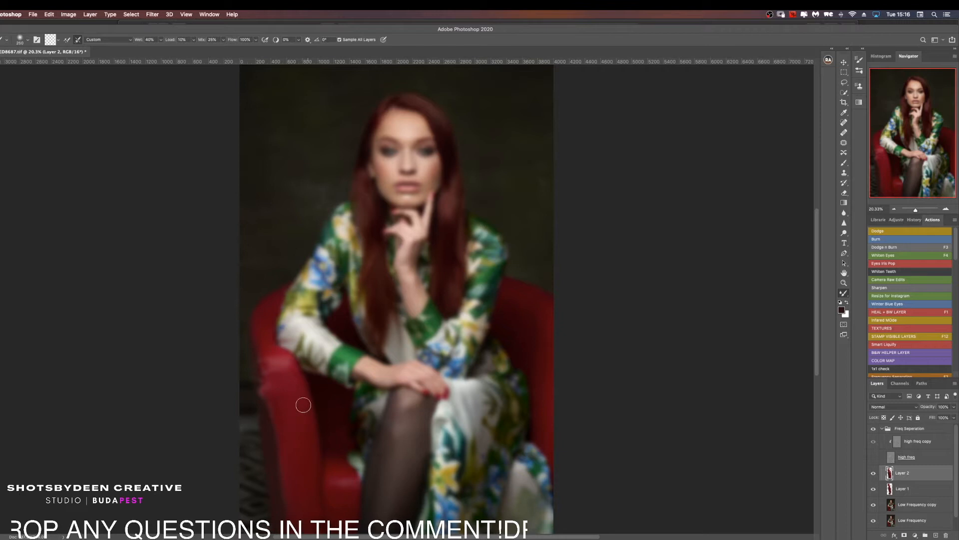
pyautogui.press(']')
pyautogui.press(']')
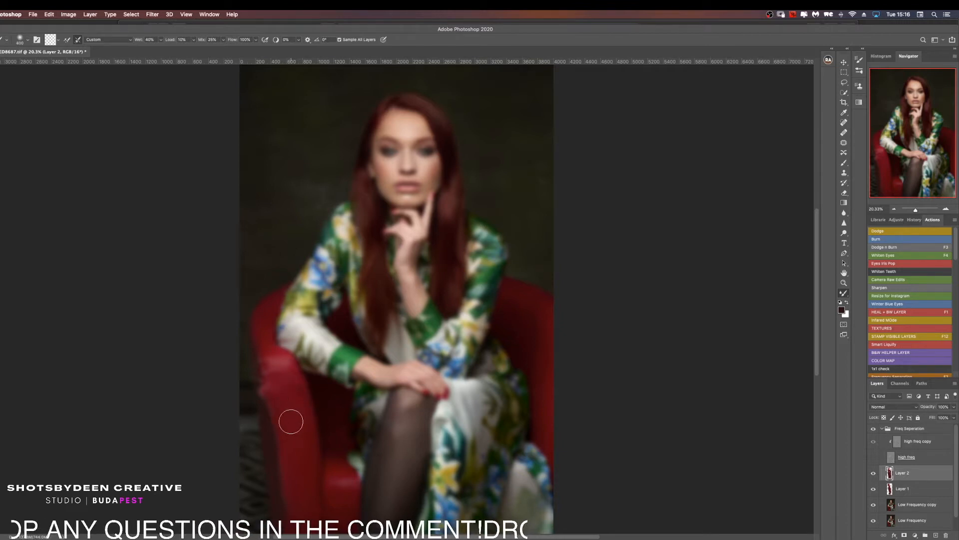
pyautogui.press('[')
pyautogui.press('[')
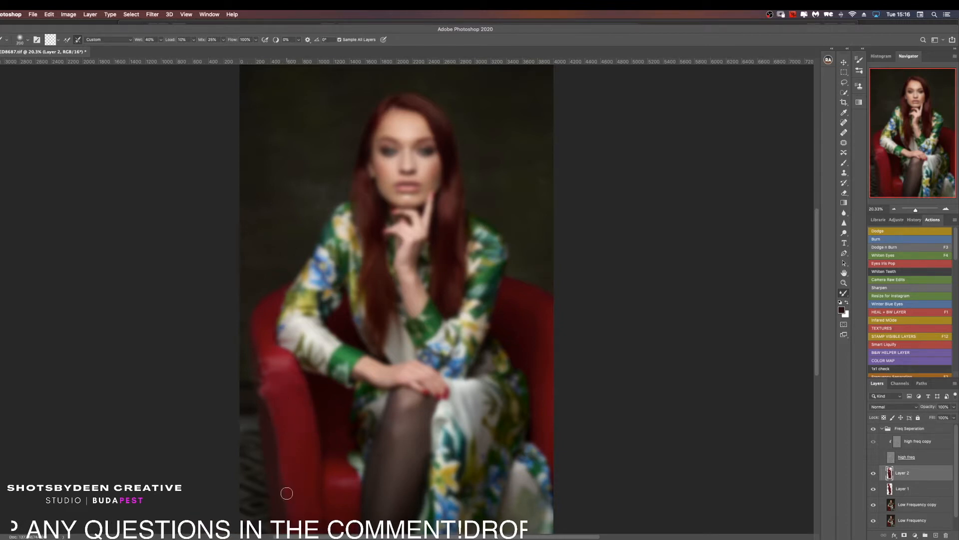
pyautogui.press(']')
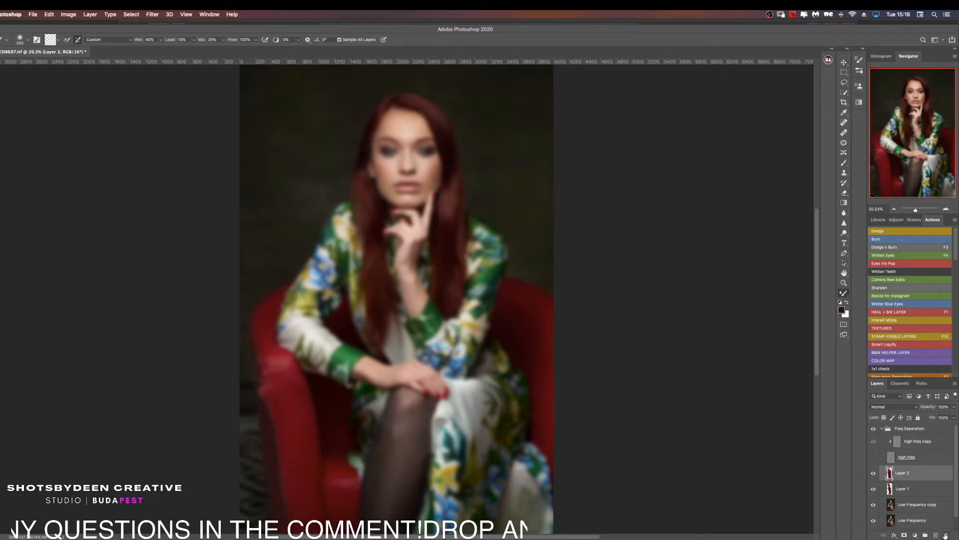
# Step: Show the high freq layer again and ready the Mixer Brush on the high freq copy layer with Sample All Layers off
pyautogui.click(873, 457)
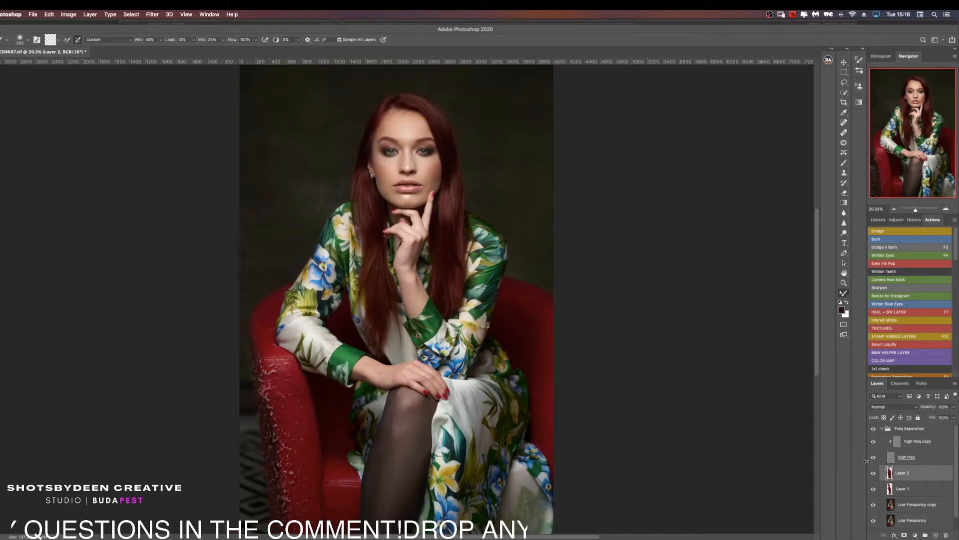
pyautogui.click(896, 446)
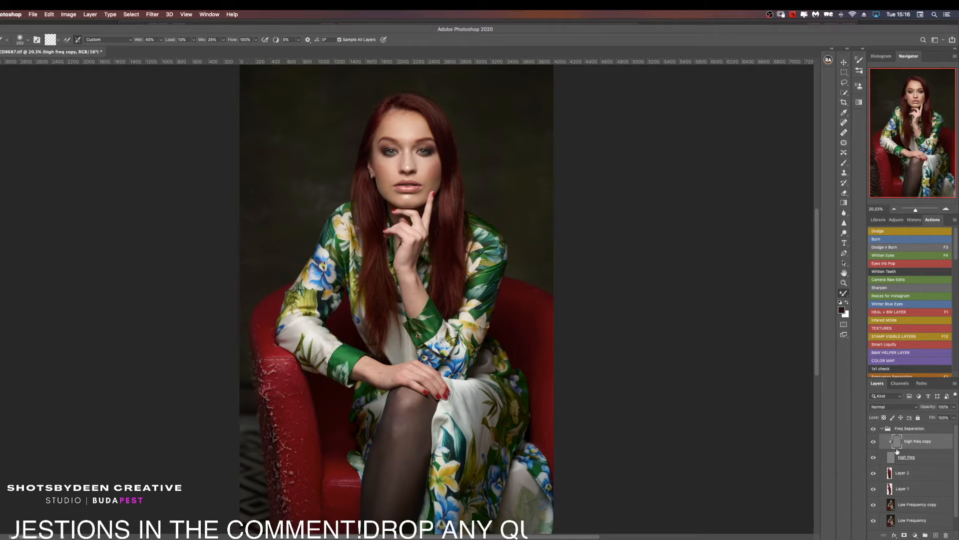
pyautogui.press('b')
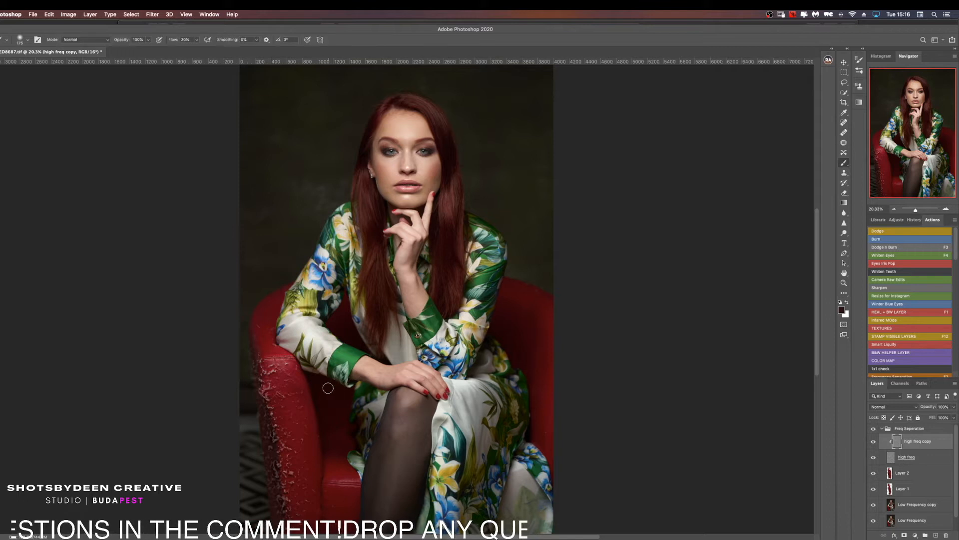
pyautogui.hotkey('shift', 'b')
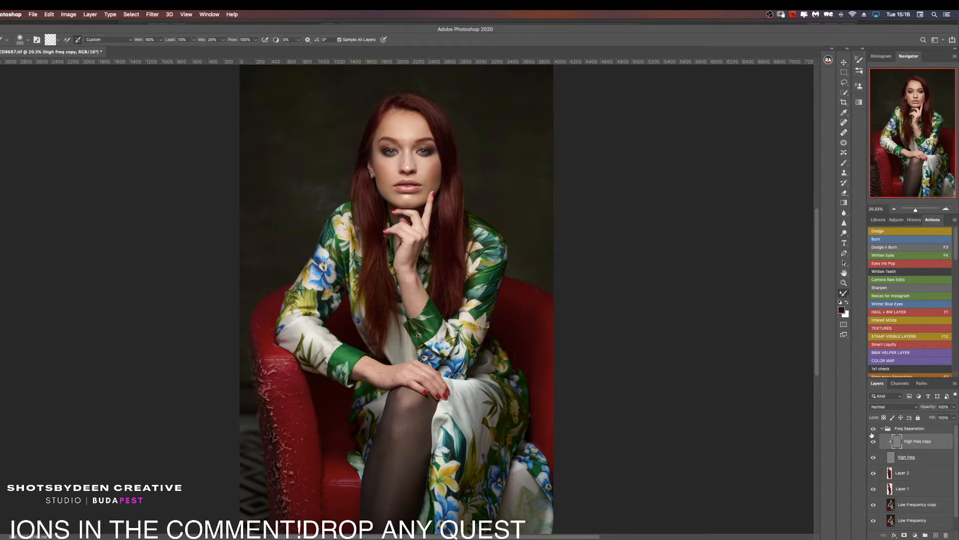
pyautogui.press('b')
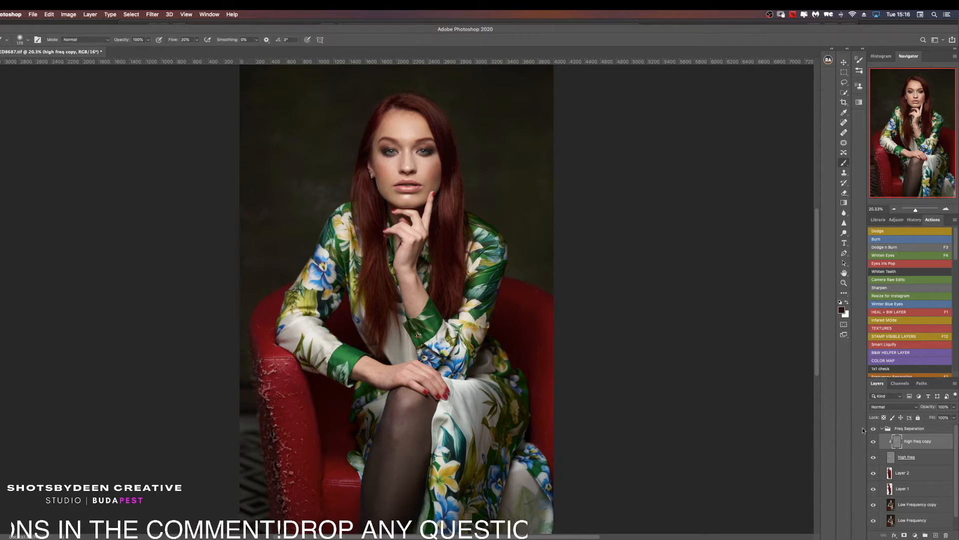
pyautogui.hotkey('shift', 'b')
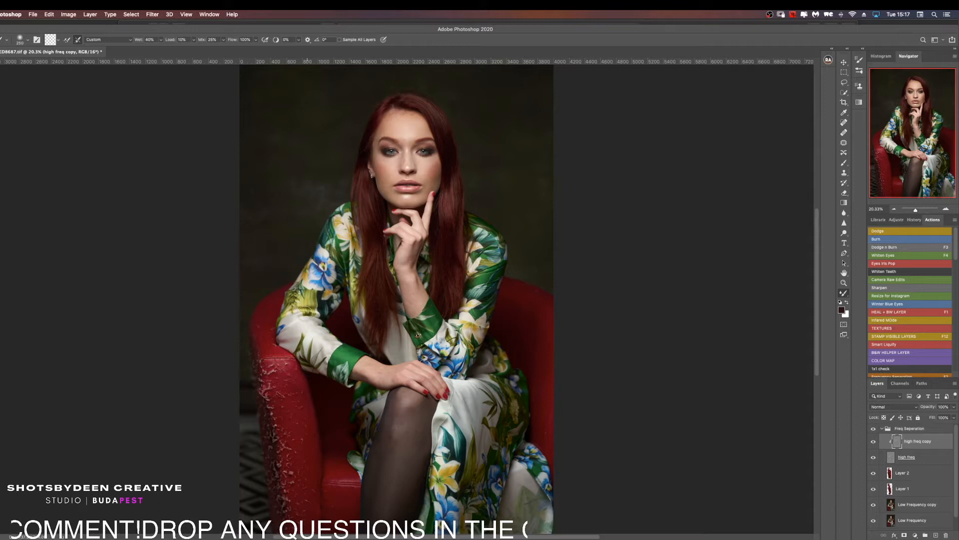
# Step: Smooth the flaking texture on the upper front of the armrest on the high freq copy layer with a large Mixer Brush
pyautogui.press('[')
pyautogui.press('[')
pyautogui.press(']')
pyautogui.press(']')
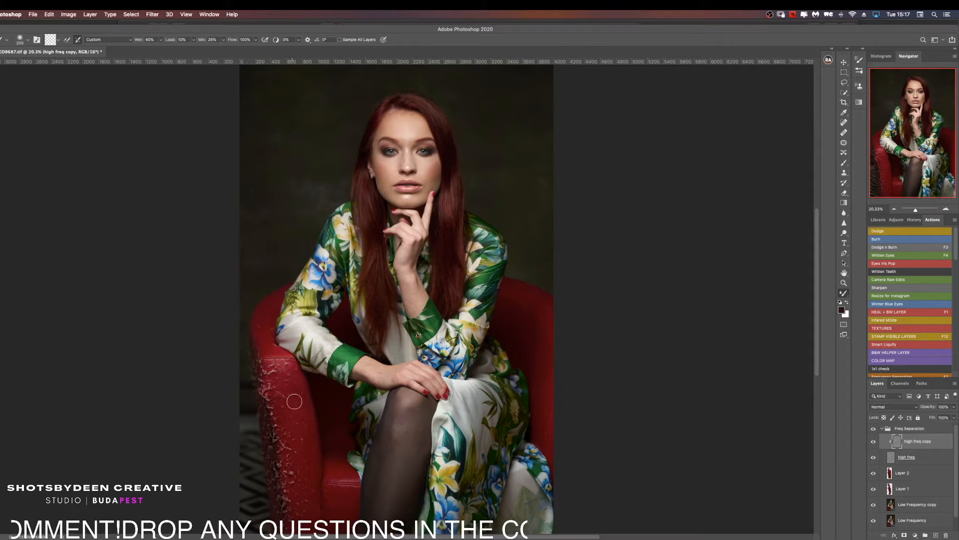
pyautogui.press(']')
pyautogui.press(']')
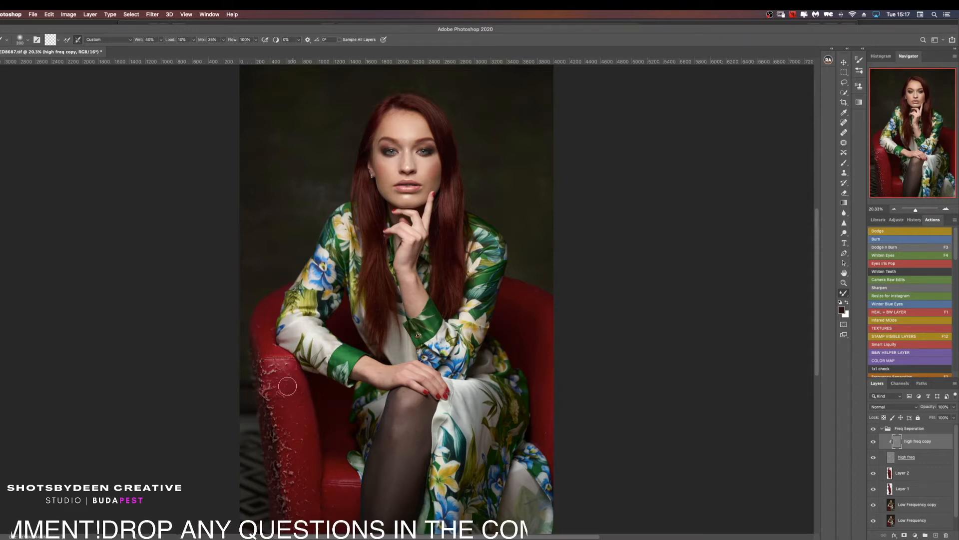
pyautogui.press('[')
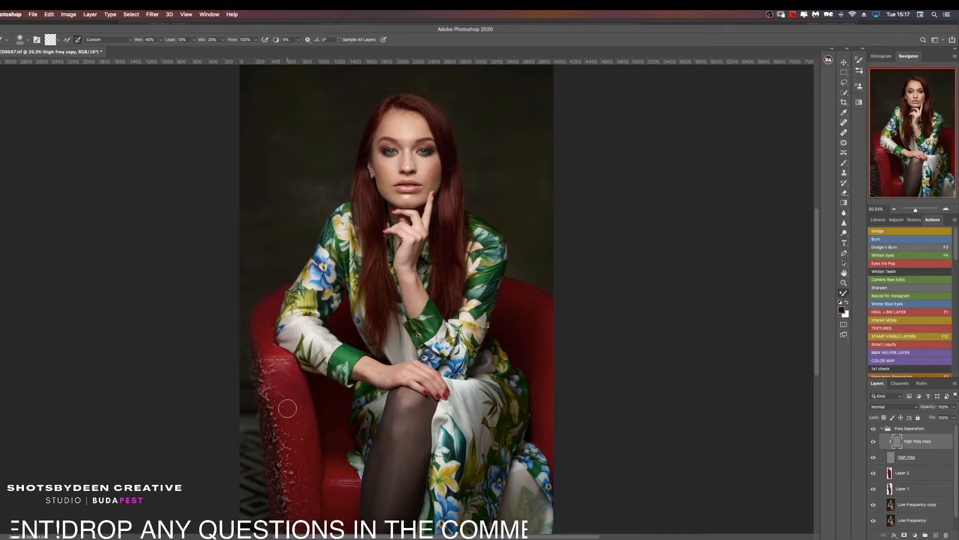
# Step: Smooth the texture on the armrest's lower front, reducing the Mixer Brush size towards the peeling outer edge
pyautogui.press(']')
pyautogui.press(']')
pyautogui.press('[')
pyautogui.press('[')
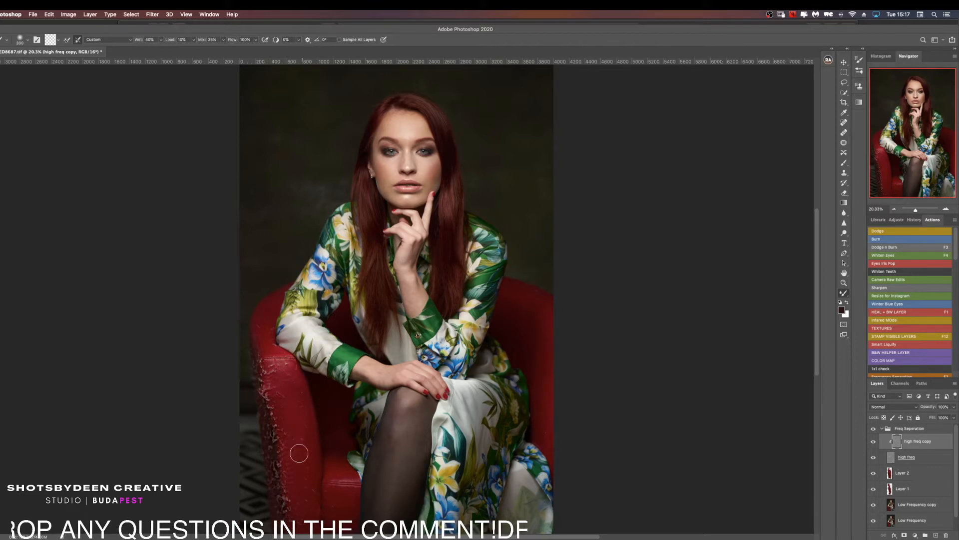
pyautogui.press('[')
pyautogui.press('[')
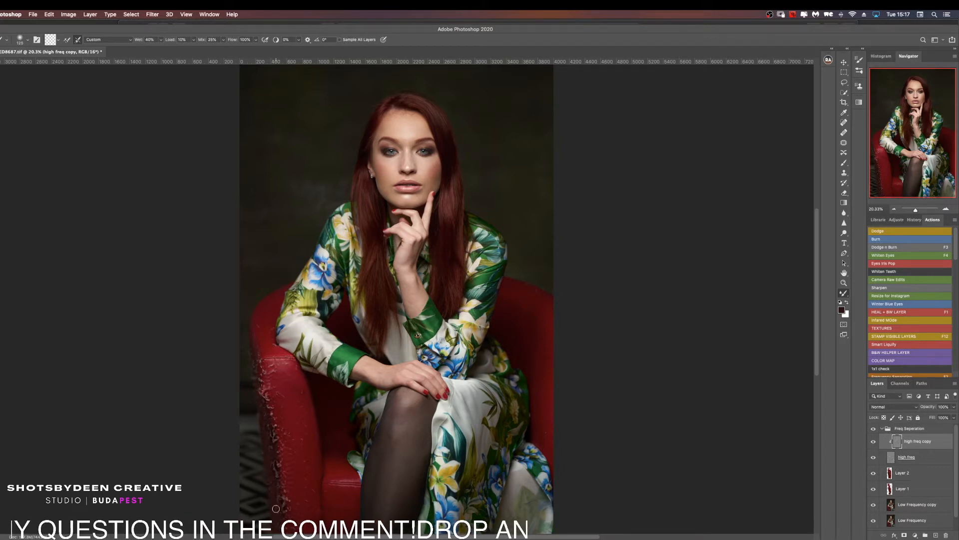
# Step: Blend away the cracks just below the armrest's top seam on the high freq copy layer with the Mixer Brush
pyautogui.moveTo(261, 383); pyautogui.dragTo(309, 380)
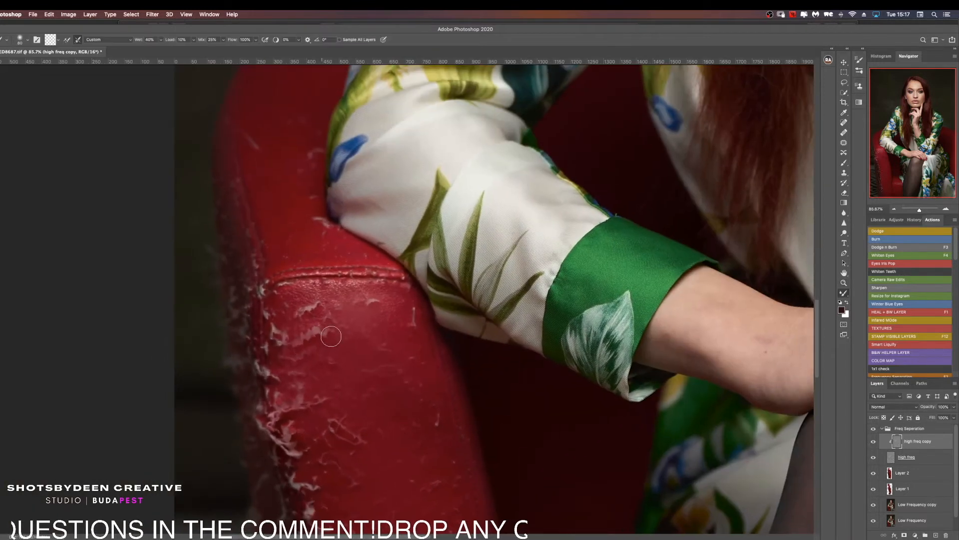
pyautogui.moveTo(301, 331)
pyautogui.mouseDown()
pyautogui.moveTo(330, 326)
pyautogui.moveTo(292, 342)
pyautogui.moveTo(306, 336)
pyautogui.moveTo(295, 340)
pyautogui.moveTo(288, 328)
pyautogui.moveTo(372, 317)
pyautogui.moveTo(299, 319)
pyautogui.moveTo(370, 306)
pyautogui.moveTo(323, 319)
pyautogui.mouseUp()
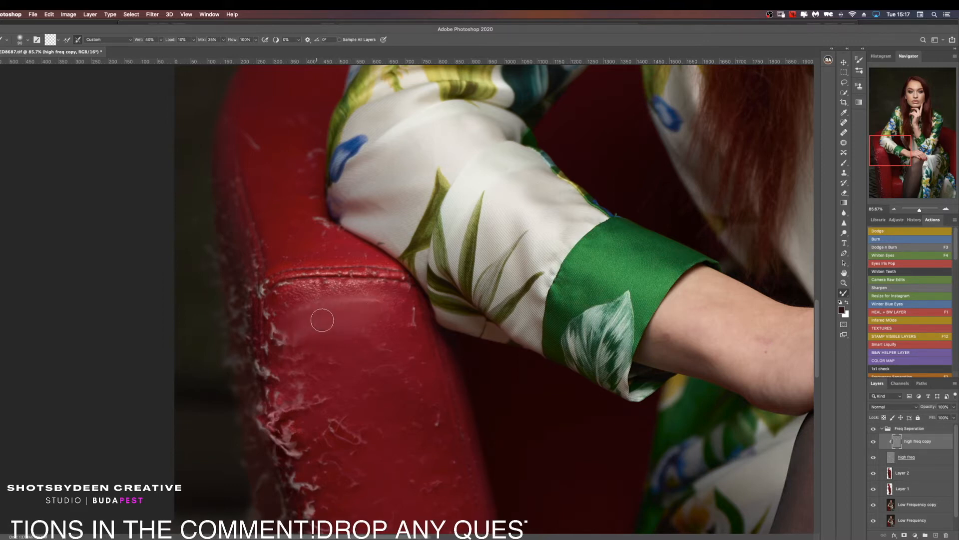
pyautogui.press(']')
pyautogui.press(']')
pyautogui.press(']')
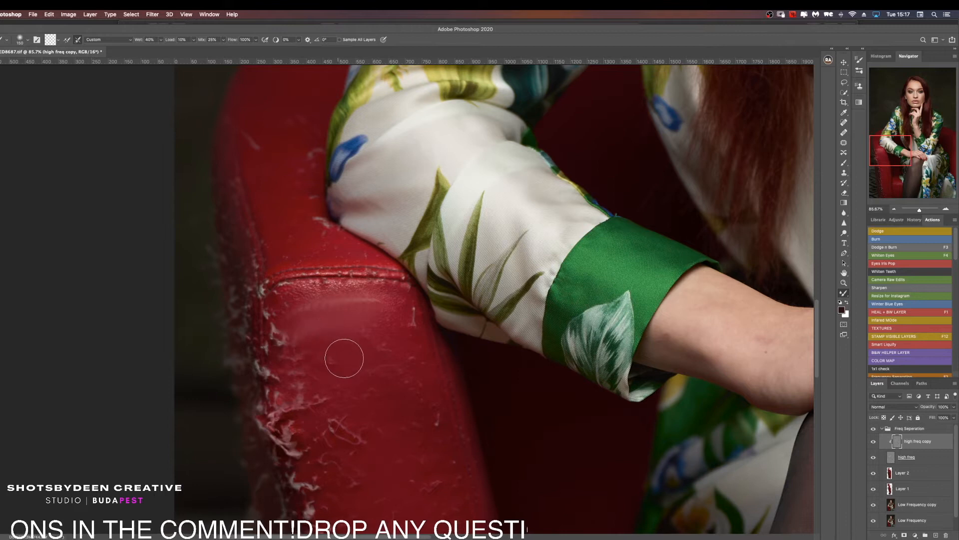
pyautogui.rightClick(342, 356)
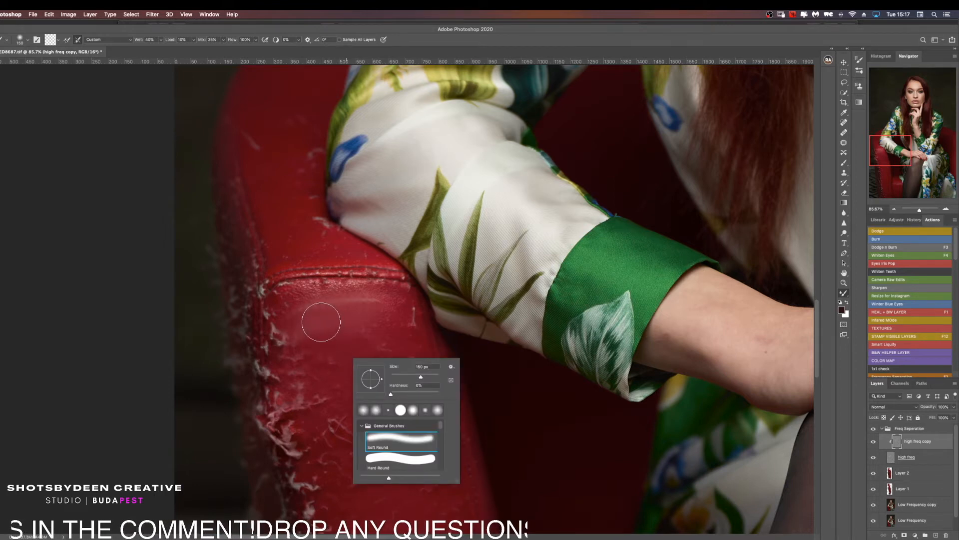
pyautogui.press('Escape')
pyautogui.press('[')
pyautogui.press('[')
pyautogui.press('[')
pyautogui.press('[')
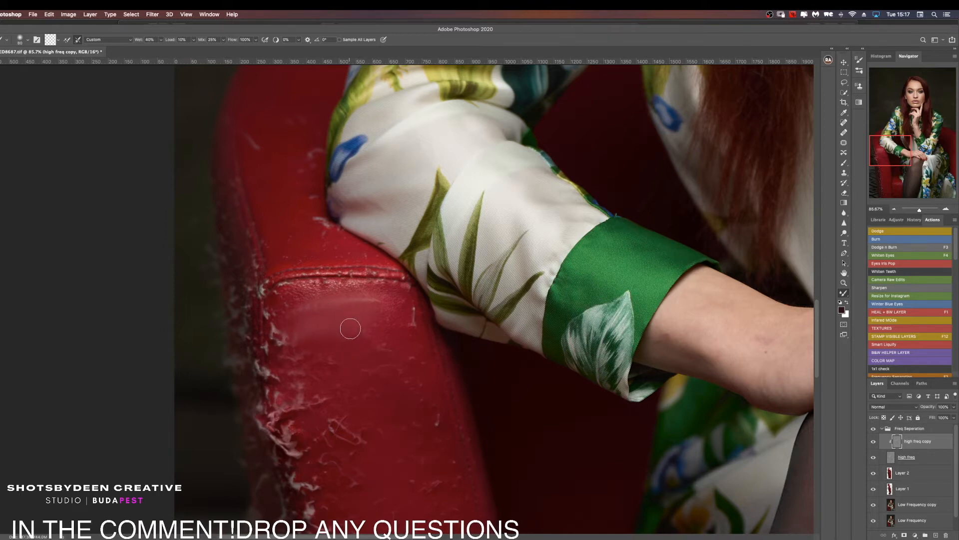
# Step: Smooth the flaking patches further down the armrest's upper front, enlarging the Mixer Brush to 175 px
pyautogui.press(']')
pyautogui.press(']')
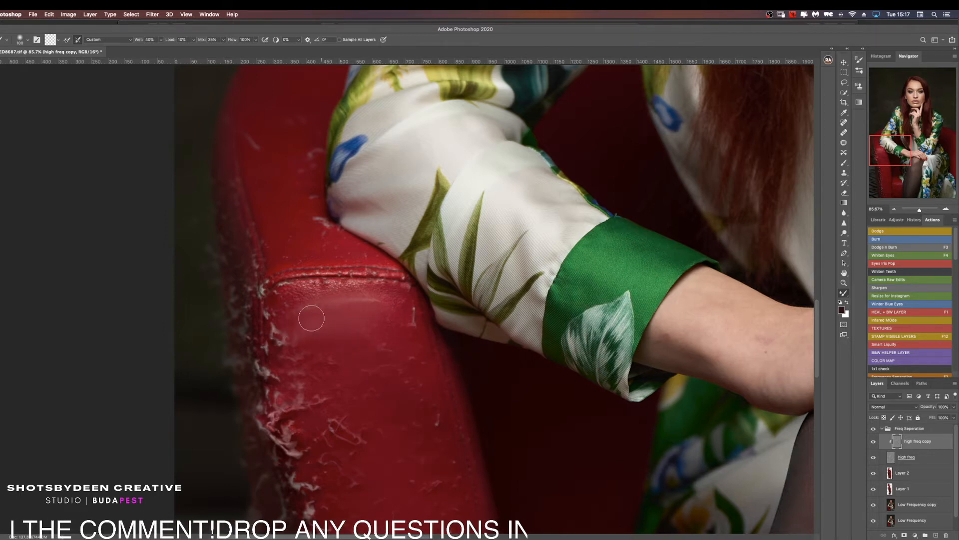
pyautogui.press(']')
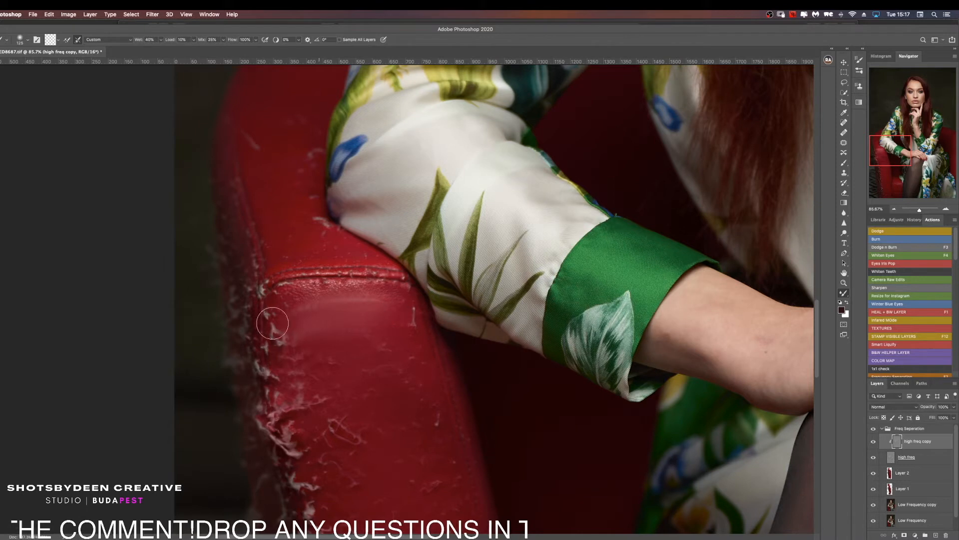
pyautogui.press(']')
pyautogui.press(']')
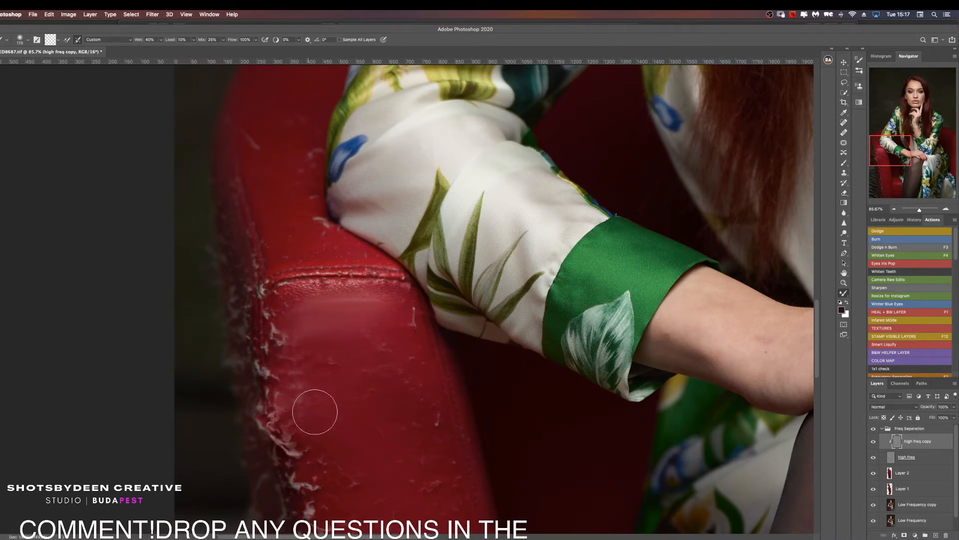
# Step: Smooth the small flakes across the middle of the armrest's front with a much smaller Mixer Brush
pyautogui.press('super+minus')
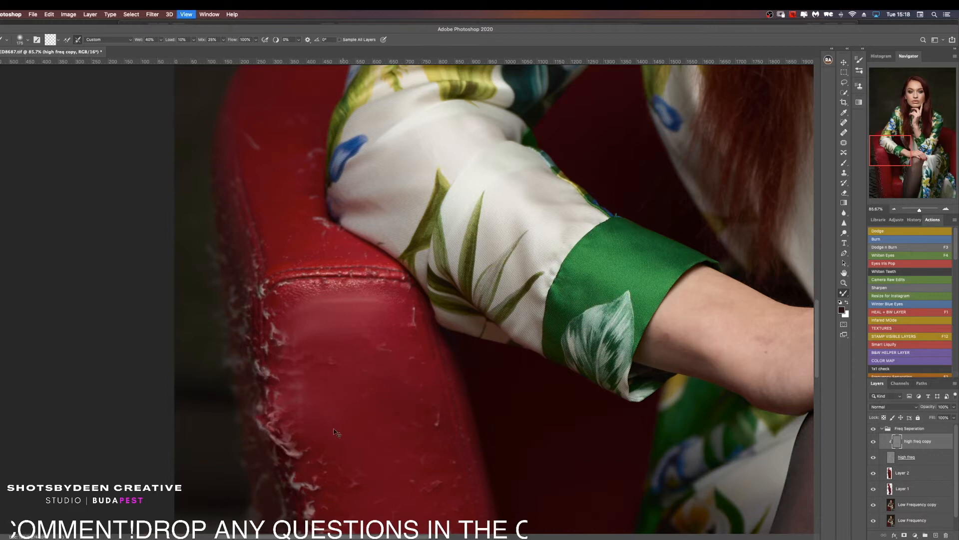
pyautogui.press('super+minus')
pyautogui.press('[')
pyautogui.press('[')
pyautogui.press('[')
pyautogui.press('[')
pyautogui.press('[')
pyautogui.press('[')
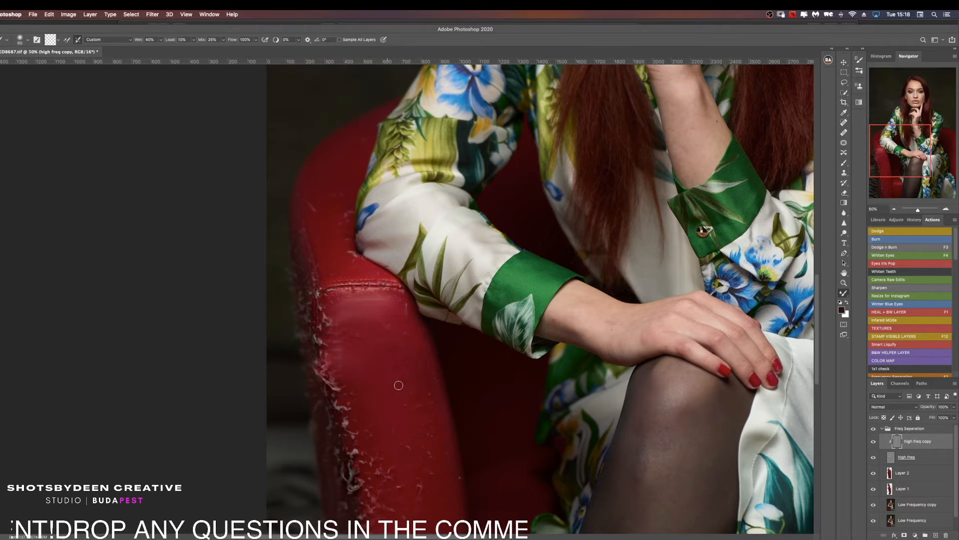
pyautogui.moveTo(377, 442); pyautogui.dragTo(345, 362)
pyautogui.press(']')
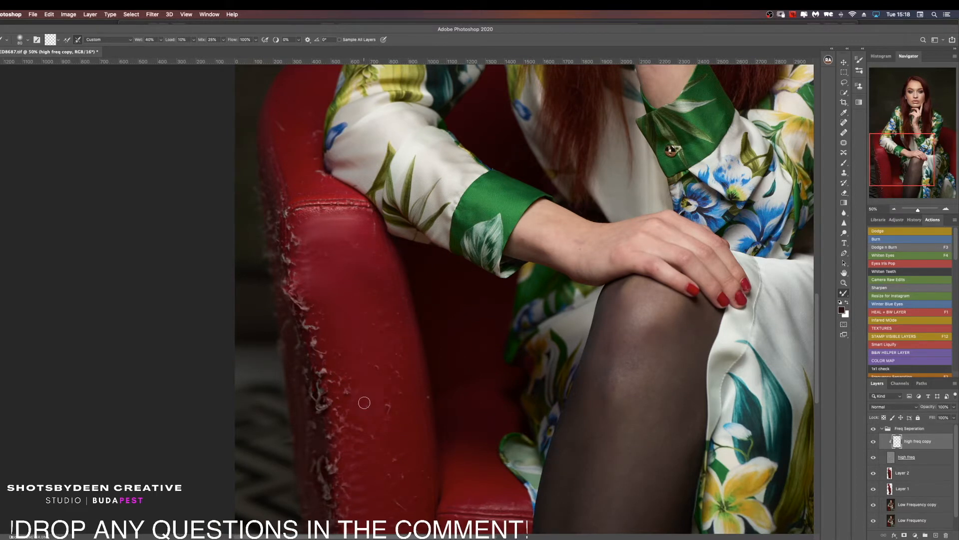
pyautogui.press(']')
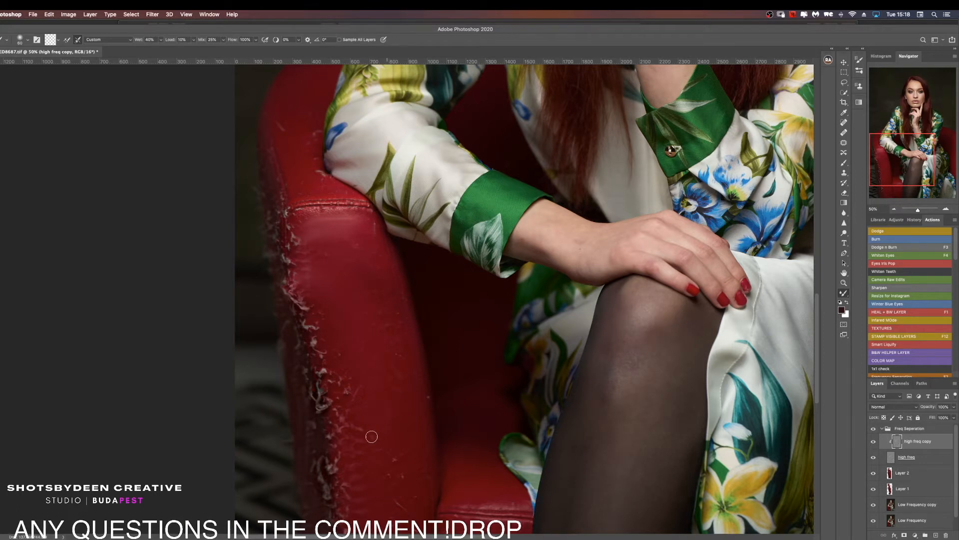
# Step: Smooth the speckled texture on the armrest's lower front beside the seat cushion, enlarging the Mixer Brush
pyautogui.moveTo(377, 407); pyautogui.dragTo(347, 321)
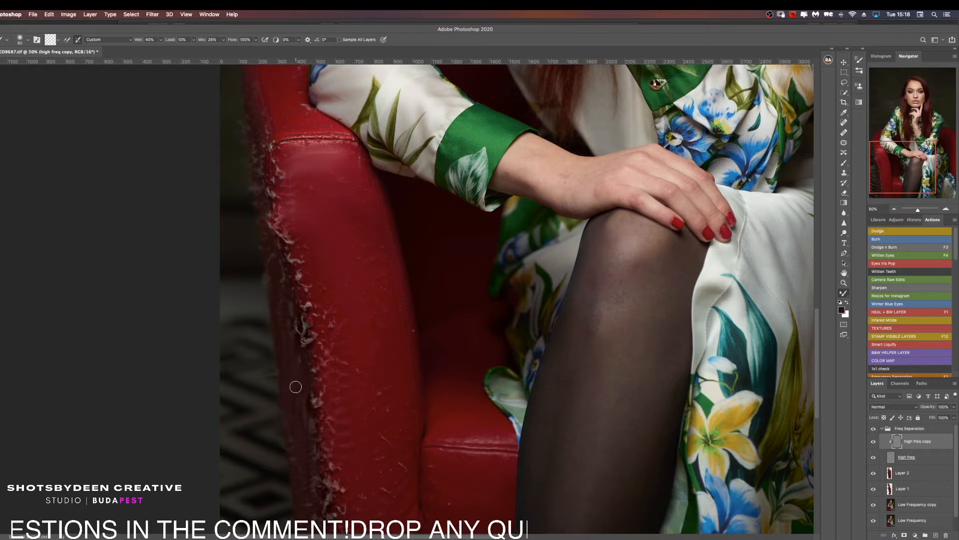
pyautogui.press('super+minus')
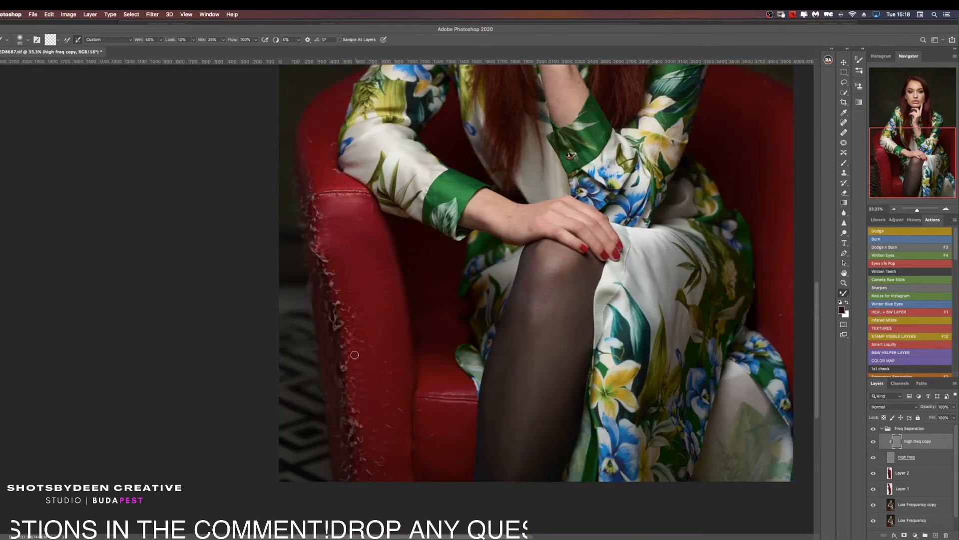
pyautogui.press(']')
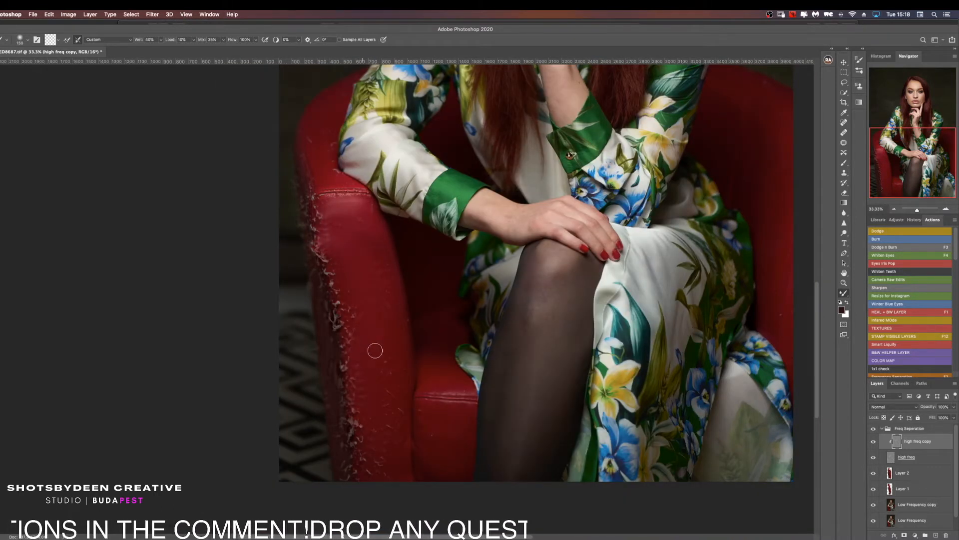
pyautogui.press(']')
pyautogui.press(']')
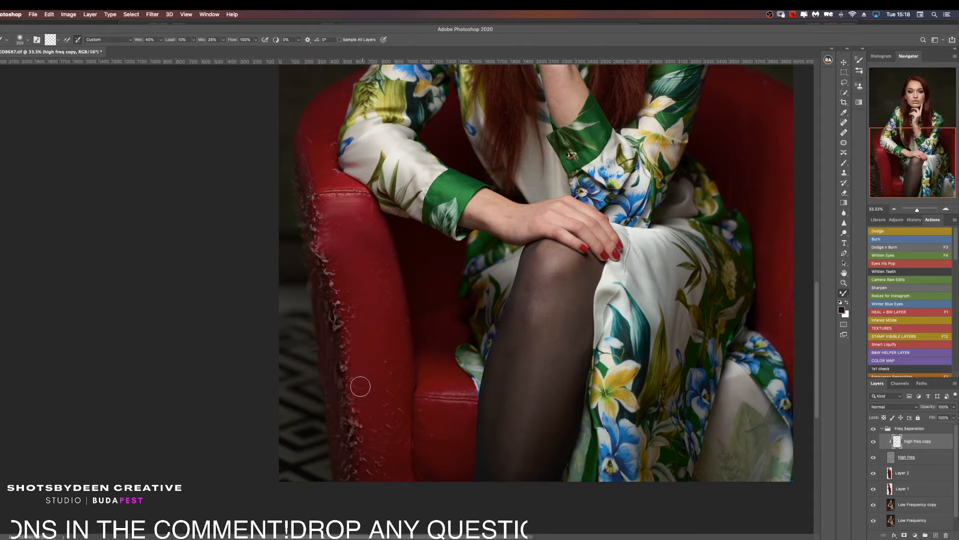
pyautogui.press(']')
pyautogui.moveTo(390, 362)
pyautogui.mouseDown()
pyautogui.moveTo(386, 392)
pyautogui.moveTo(385, 359)
pyautogui.moveTo(382, 384)
pyautogui.moveTo(376, 364)
pyautogui.moveTo(388, 404)
pyautogui.mouseUp()
# Step: Blend away the flakes at the very bottom of the armrest's front, ending with the Mixer Brush at 175 px
pyautogui.press('[')
pyautogui.press('[')
pyautogui.press('[')
pyautogui.press('[')
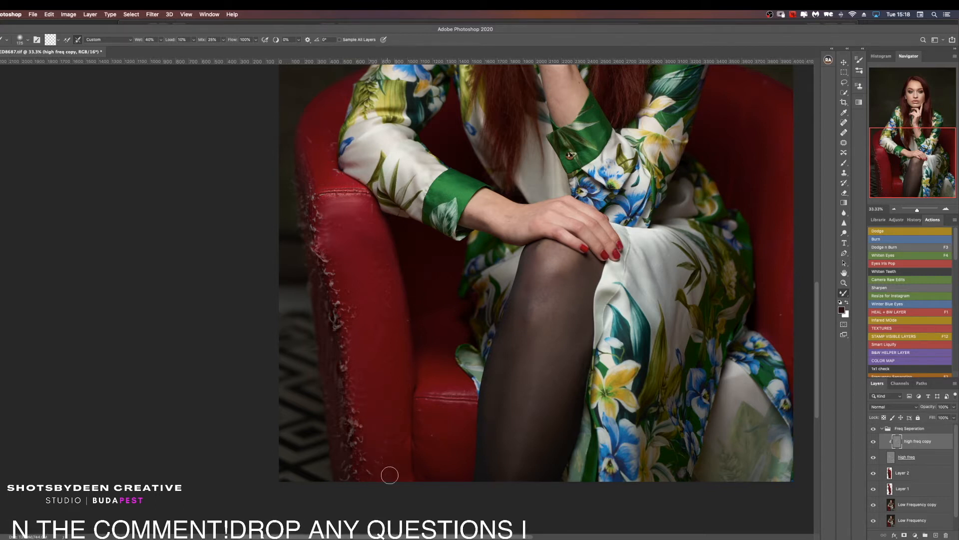
pyautogui.press(']')
pyautogui.press(']')
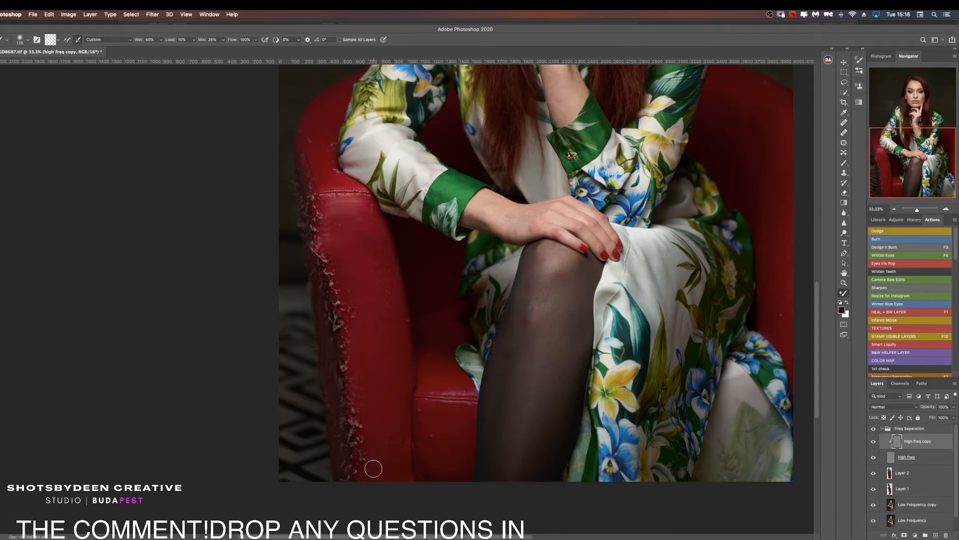
pyautogui.moveTo(390, 454); pyautogui.dragTo(383, 438)
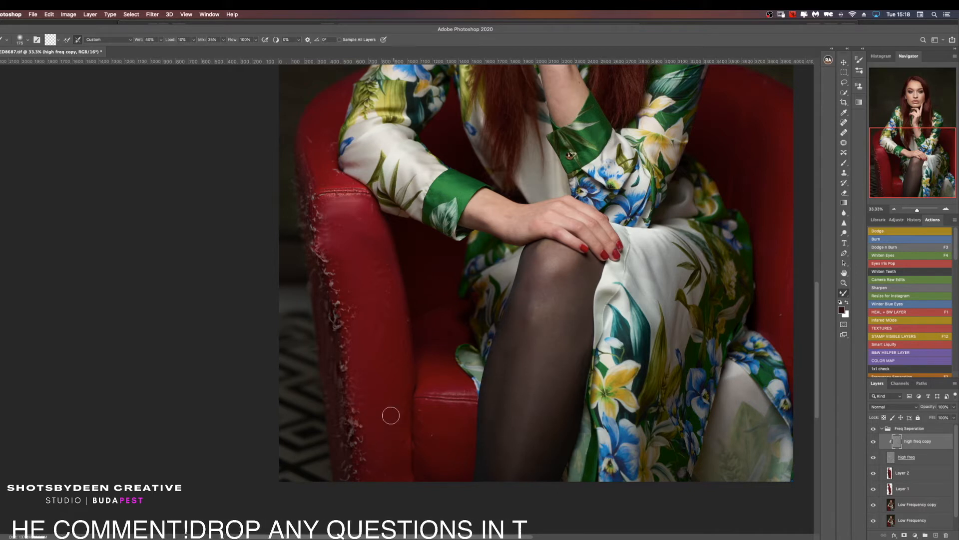
# Step: Smooth the leftover specks along the armrest's inner side and up its front with a smaller Mixer Brush
pyautogui.press('[')
pyautogui.press('[')
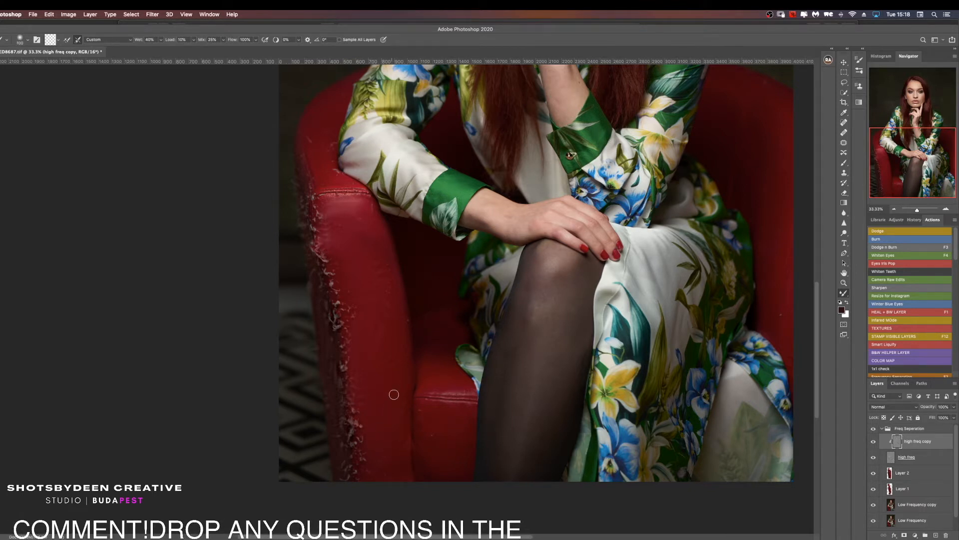
pyautogui.press(']')
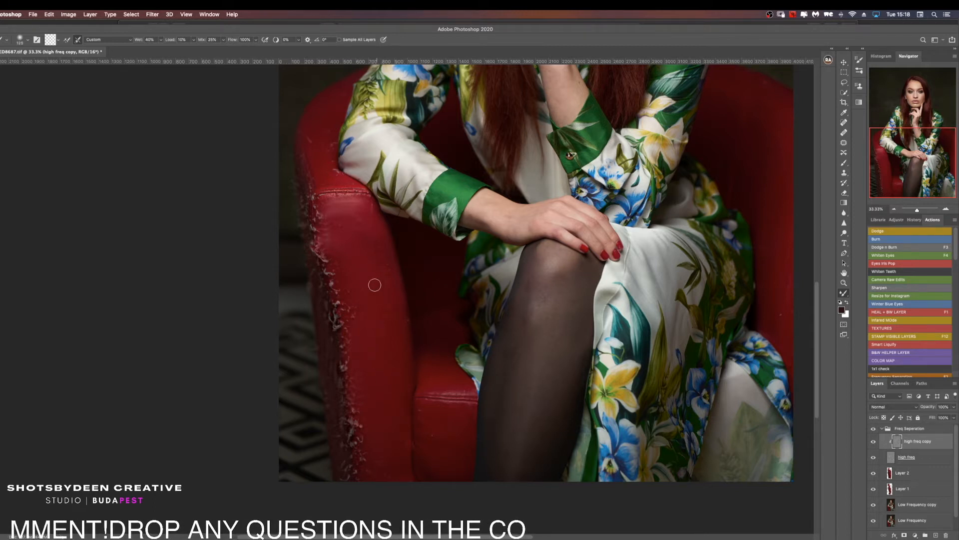
pyautogui.press('[')
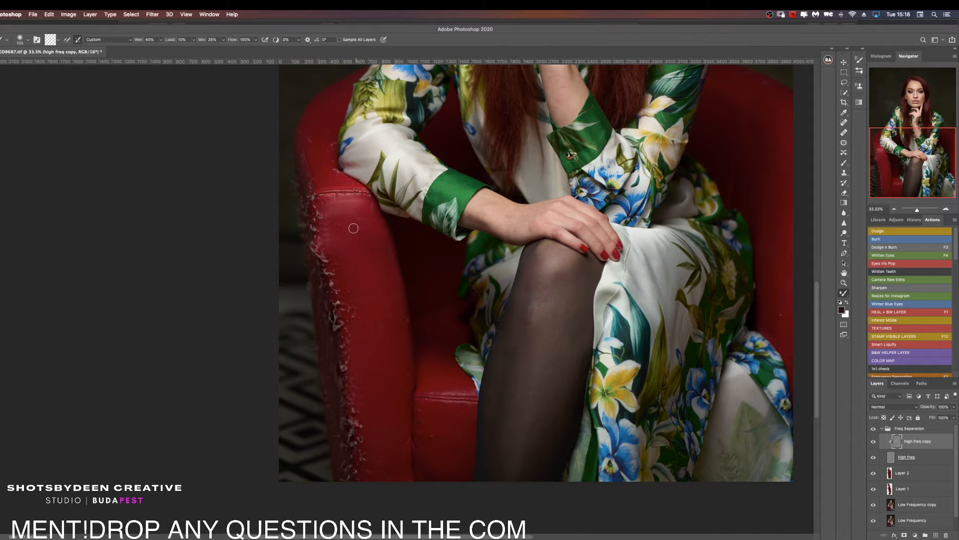
pyautogui.press(']')
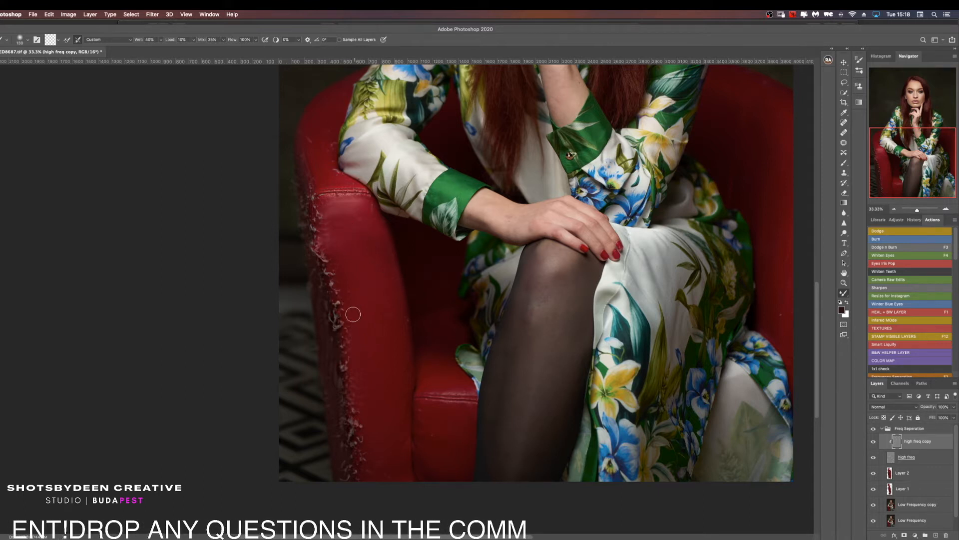
pyautogui.press('[')
pyautogui.press('[')
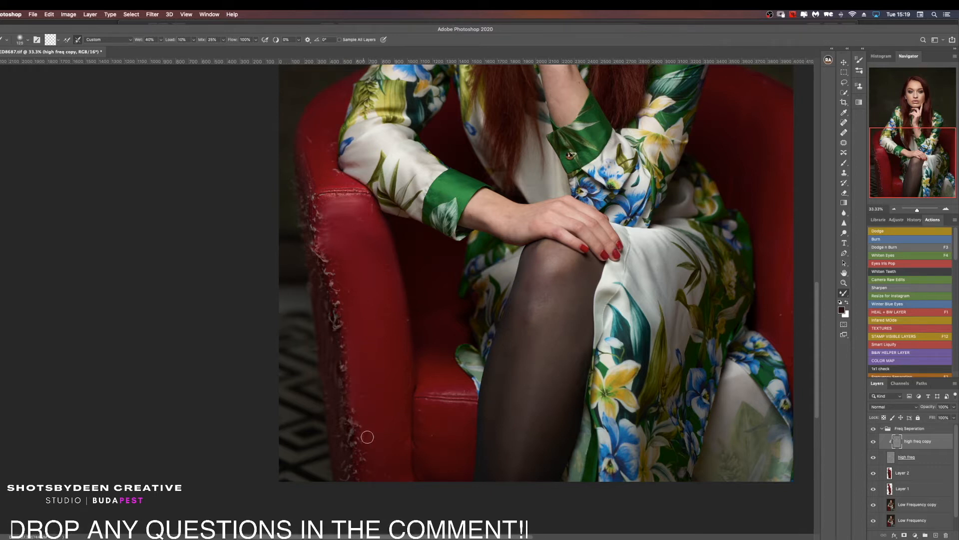
# Step: Smooth the remaining texture from the armrest's base up to its top with an enlarged Mixer Brush
pyautogui.press(']')
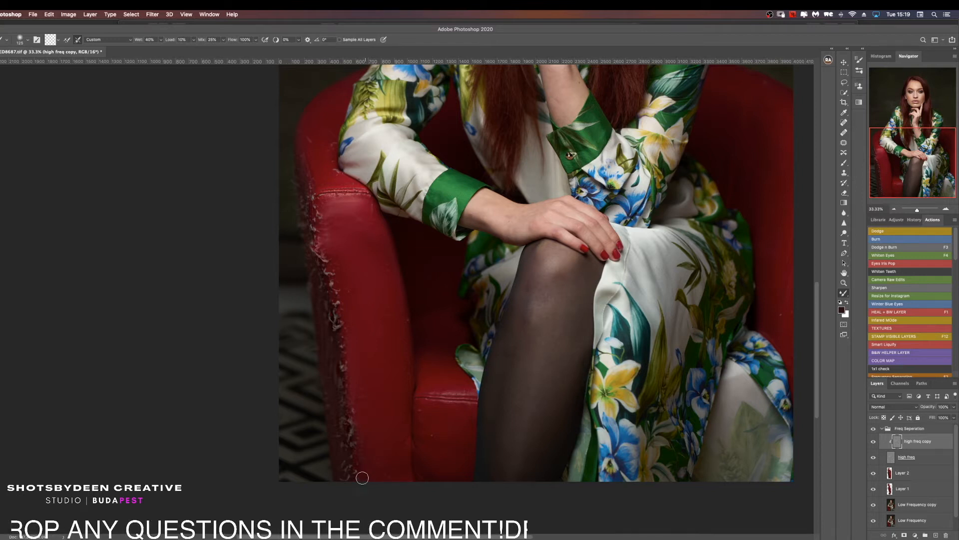
pyautogui.press(']')
pyautogui.press(']')
pyautogui.press(']')
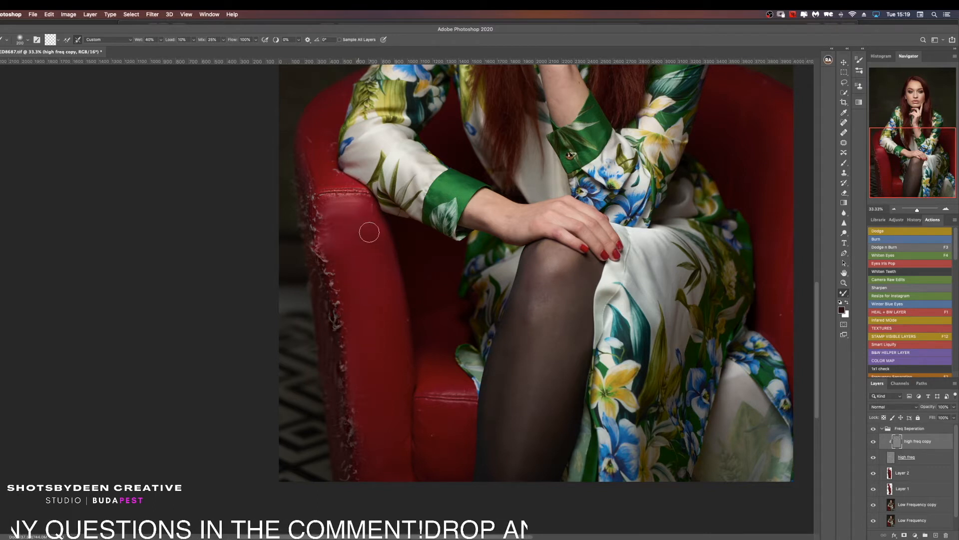
# Step: Blend away the peeling flakes along the middle of the armrest's outer edge with a smaller Mixer Brush
pyautogui.press('[')
pyautogui.press('[')
pyautogui.press('[')
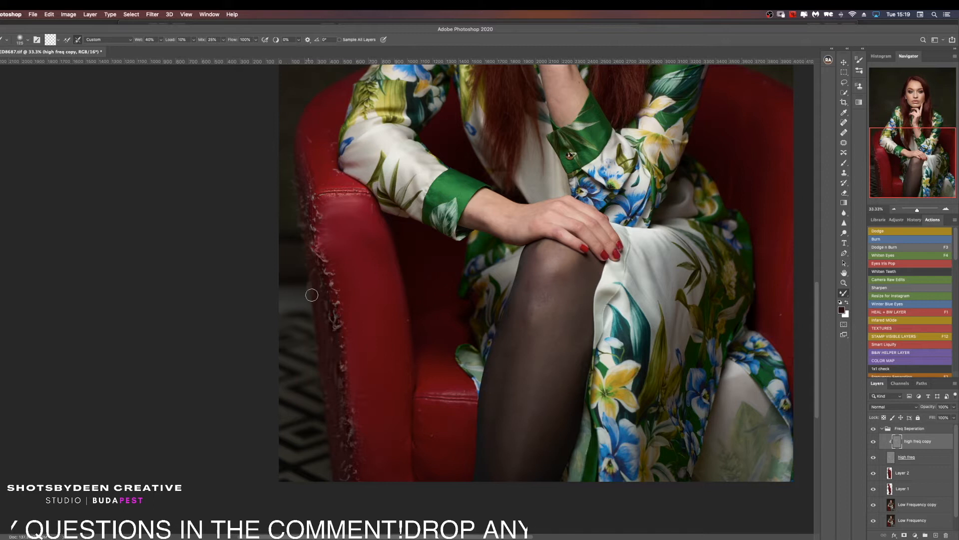
pyautogui.press(']')
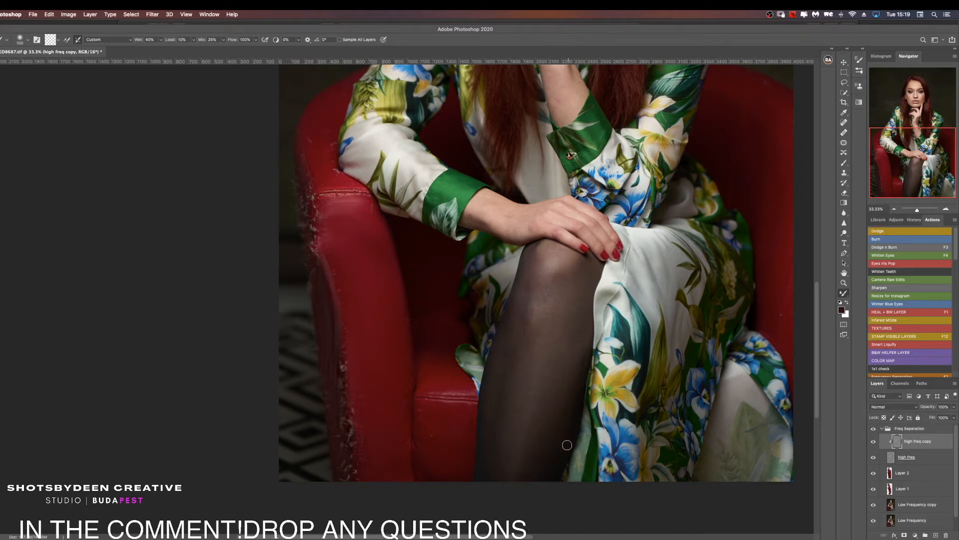
# Step: Add a new layer above the high-frequency copy and paint a sampled dark tone down the armrest's shadowed outer side with a smaller Brush
pyautogui.press('alt+shift+super+n')
pyautogui.press('b')
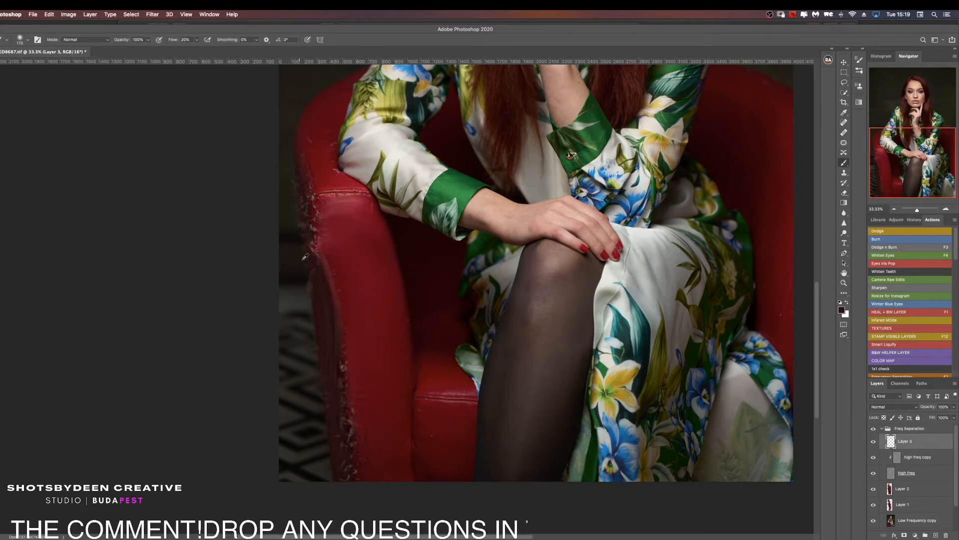
pyautogui.keyDown('alt'); pyautogui.click(405, 245); pyautogui.keyUp('alt')
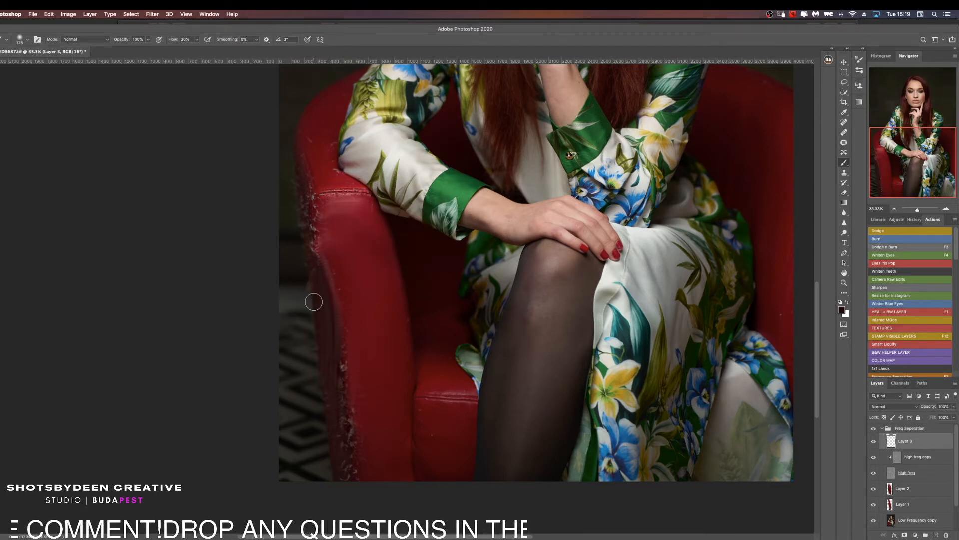
pyautogui.press('[')
pyautogui.press('[')
pyautogui.press('[')
pyautogui.press('[')
pyautogui.press('[')
pyautogui.moveTo(314, 278)
pyautogui.mouseDown()
pyautogui.moveTo(330, 335)
pyautogui.moveTo(322, 379)
pyautogui.mouseUp()
pyautogui.moveTo(313, 300)
pyautogui.mouseDown()
pyautogui.moveTo(331, 389)
pyautogui.moveTo(334, 370)
pyautogui.moveTo(324, 408)
pyautogui.mouseUp()
pyautogui.moveTo(317, 356)
pyautogui.mouseDown()
pyautogui.moveTo(344, 392)
pyautogui.moveTo(334, 394)
pyautogui.moveTo(348, 437)
pyautogui.mouseUp()
pyautogui.press(']')
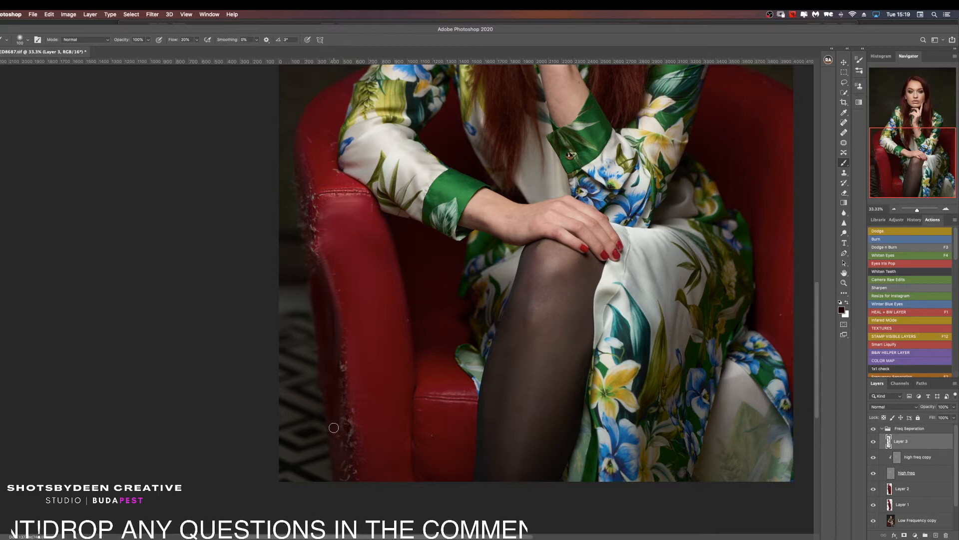
# Step: Cover the remaining flakes on the armrest's dark outer side down to its base, varying the Brush size
pyautogui.press('[')
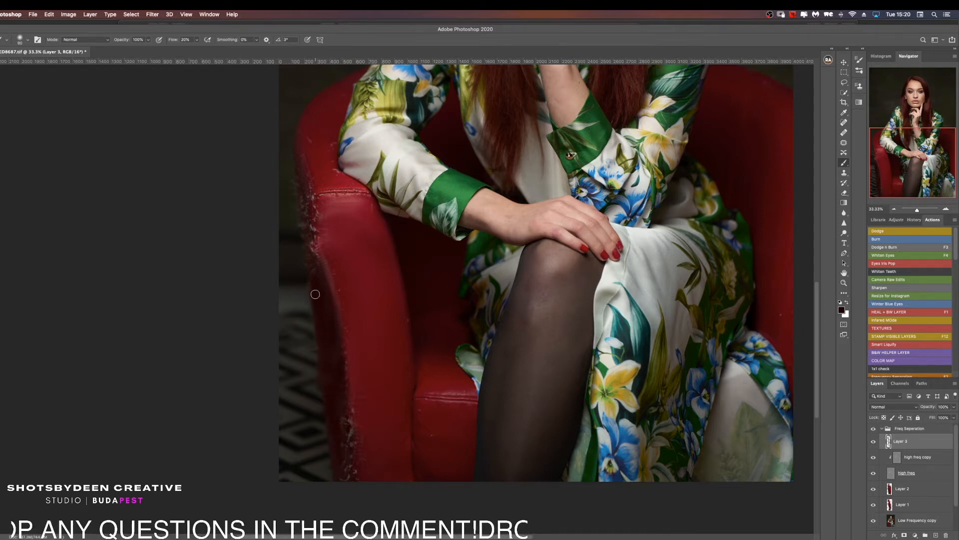
pyautogui.press(']')
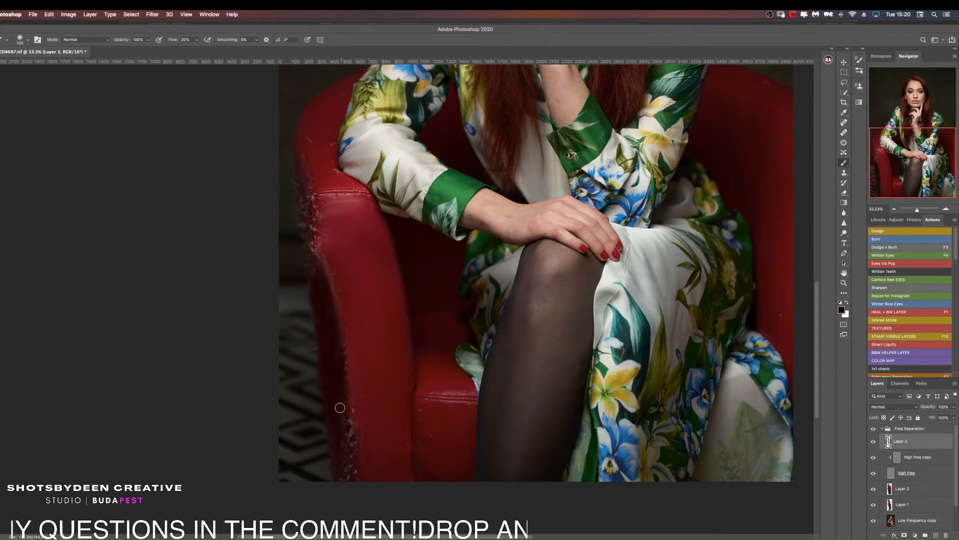
pyautogui.press('[')
pyautogui.press('[')
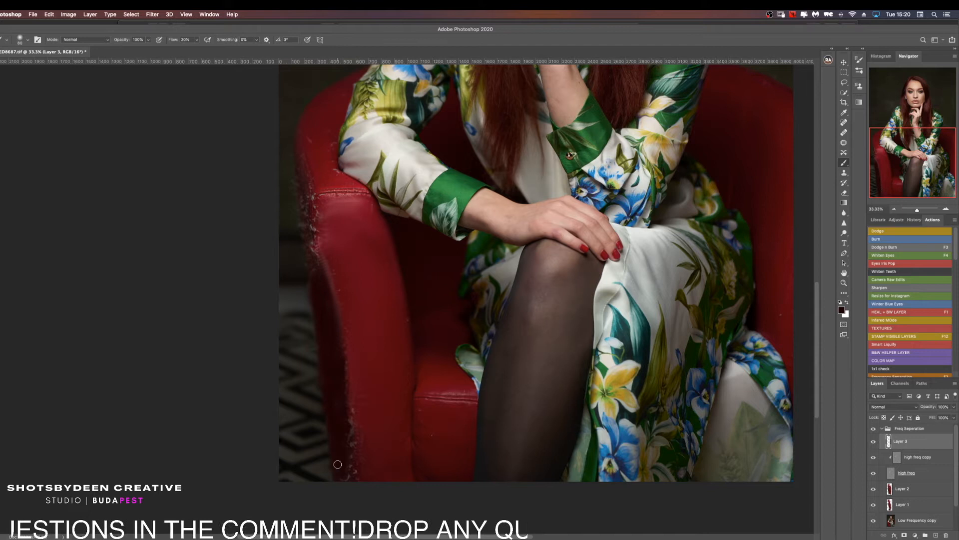
pyautogui.press(']')
pyautogui.press(']')
pyautogui.press(']')
pyautogui.press(']')
pyautogui.press(']')
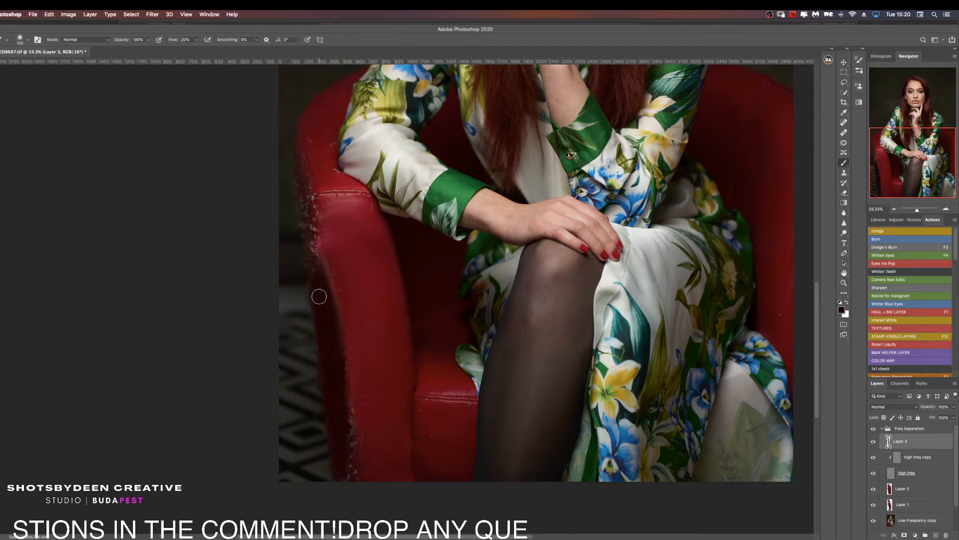
# Step: Refine the dark paint along the armrest's outer side with a smaller Brush and the Eraser
pyautogui.press('[')
pyautogui.press('[')
pyautogui.press('[')
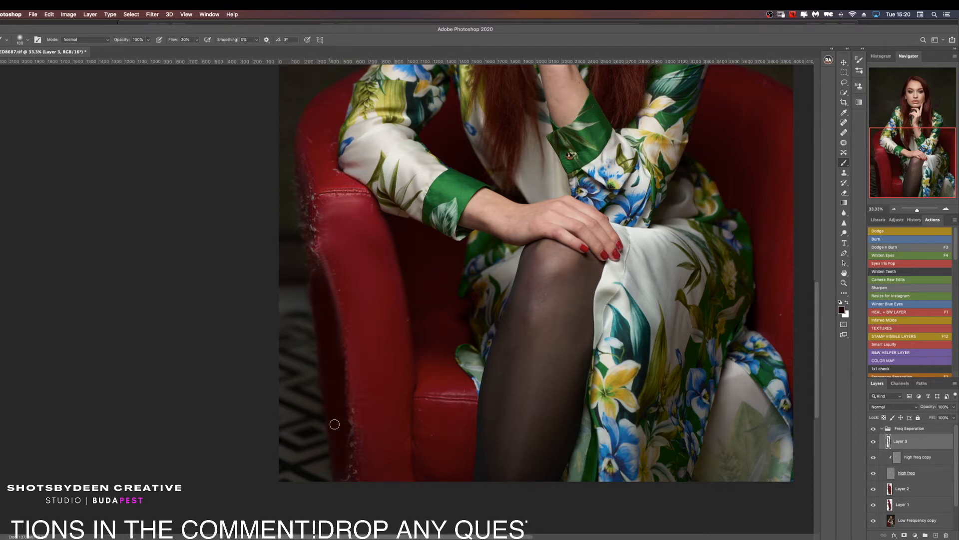
pyautogui.press(']')
pyautogui.press('e')
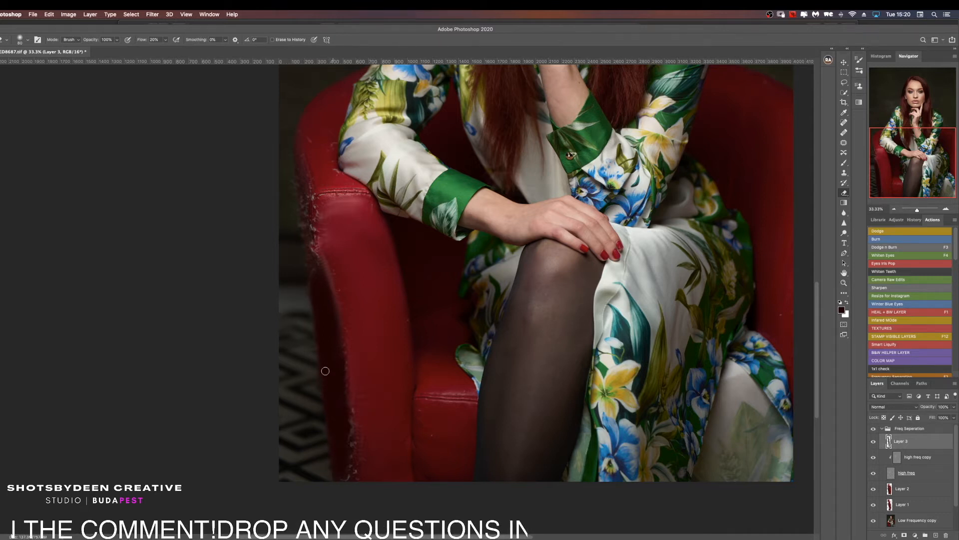
pyautogui.press('b')
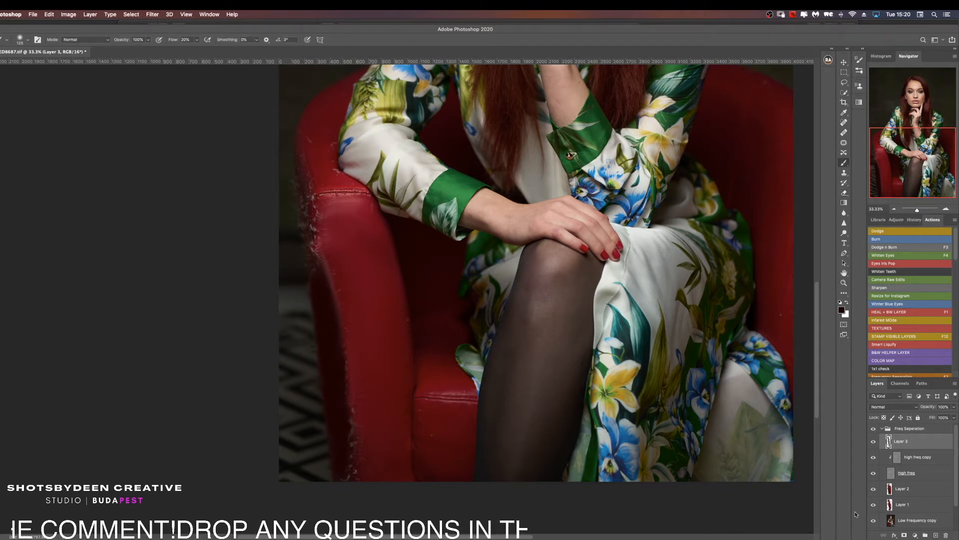
# Step: Add another new layer and blend the damaged middle of the armrest's front edge using the Mixer Brush with Sample All Layers enabled
pyautogui.press('super+shift+alt+n')
pyautogui.hotkey('shift', 'b')
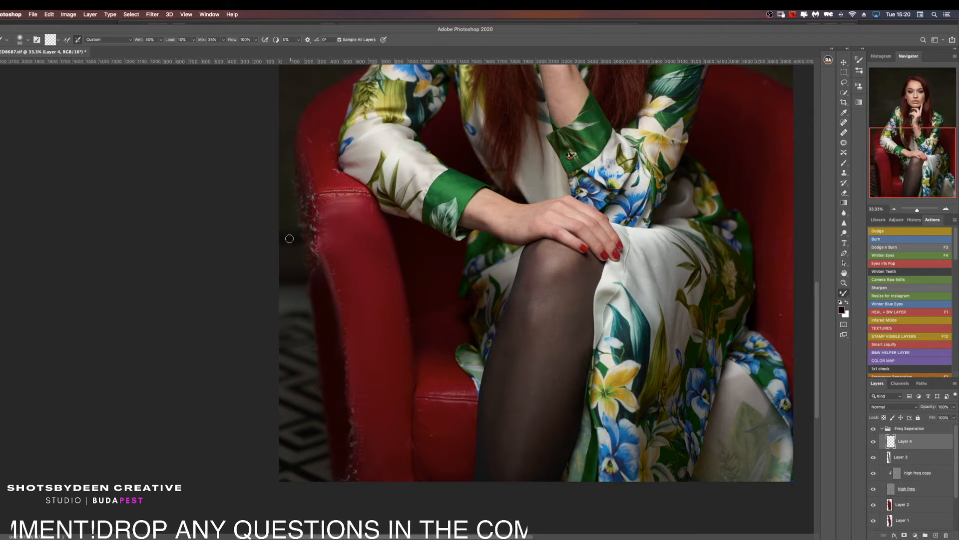
pyautogui.press(']')
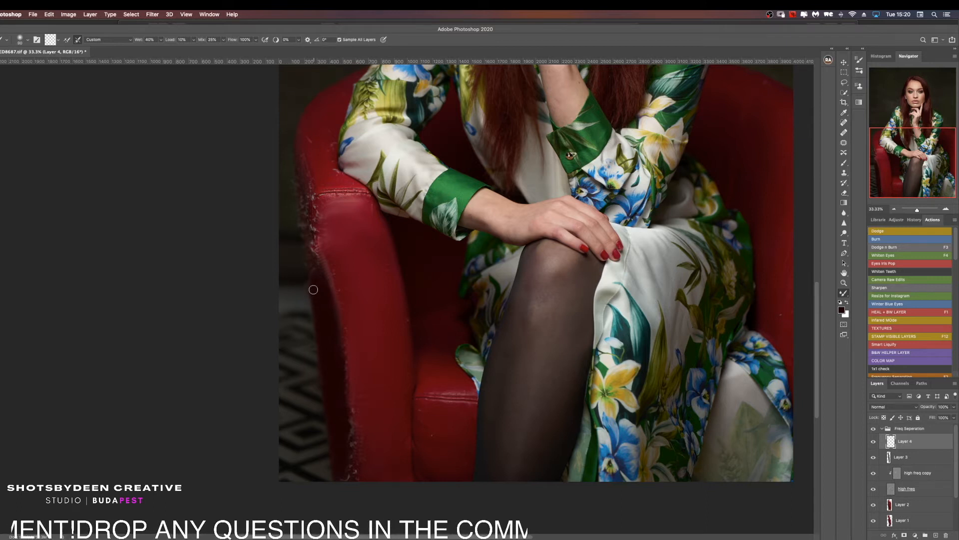
pyautogui.moveTo(322, 300)
pyautogui.mouseDown()
pyautogui.moveTo(315, 278)
pyautogui.moveTo(330, 255)
pyautogui.moveTo(327, 274)
pyautogui.moveTo(345, 287)
pyautogui.moveTo(337, 309)
pyautogui.moveTo(353, 341)
pyautogui.moveTo(338, 368)
pyautogui.moveTo(358, 396)
pyautogui.moveTo(348, 429)
pyautogui.moveTo(357, 464)
pyautogui.mouseUp()
pyautogui.press(']')
pyautogui.press(']')
pyautogui.press(']')
pyautogui.press(']')
pyautogui.press(']')
pyautogui.press(']')
pyautogui.press(']')
pyautogui.press(']')
pyautogui.press('[')
pyautogui.press('[')
pyautogui.press('[')
pyautogui.press('[')
pyautogui.press('[')
pyautogui.press('[')
pyautogui.press('[')
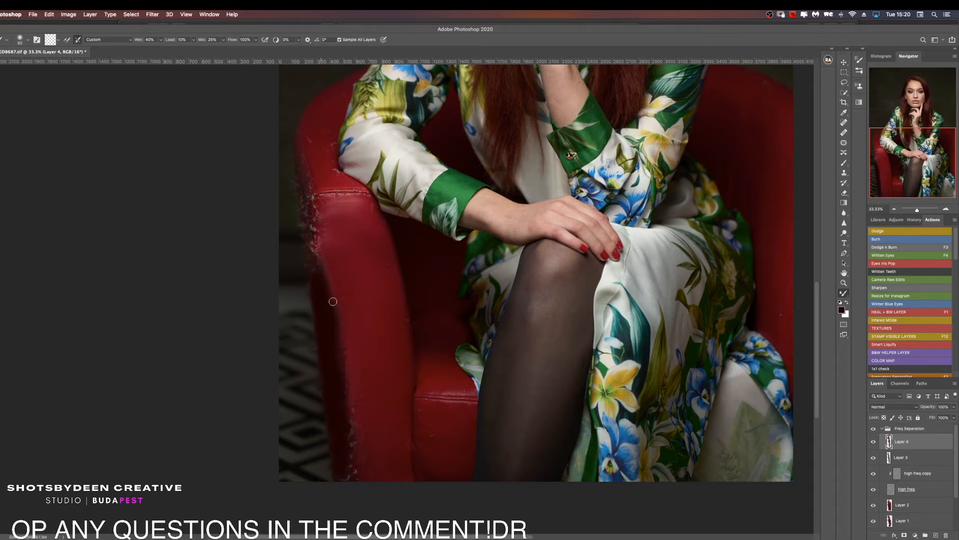
# Step: Blend away the white flakes along the lower part of the armrest's front edge with the Mixer Brush
pyautogui.press(']')
pyautogui.press(']')
pyautogui.press(']')
pyautogui.moveTo(356, 403); pyautogui.dragTo(352, 461)
pyautogui.press('[')
pyautogui.moveTo(354, 428); pyautogui.dragTo(352, 475)
pyautogui.press(']')
pyautogui.press(']')
pyautogui.press(']')
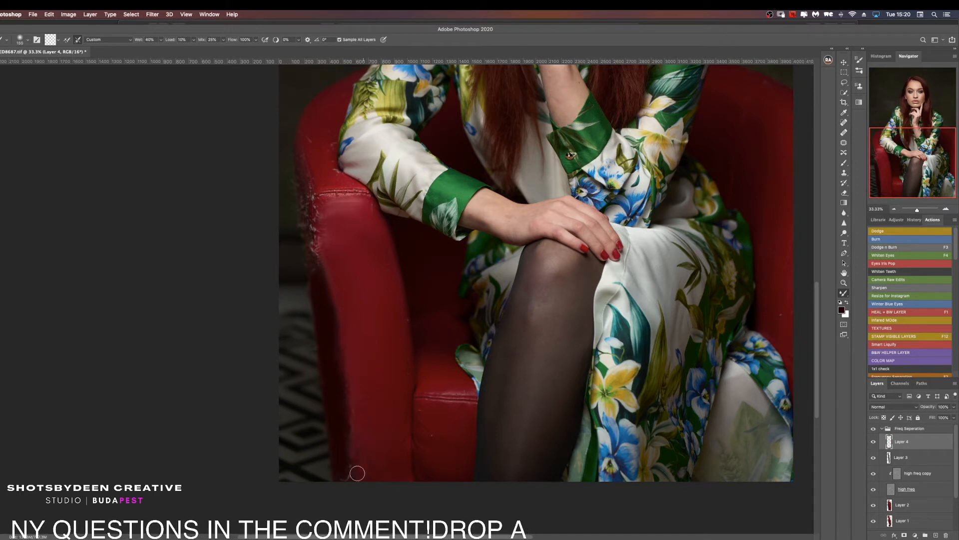
pyautogui.press('[')
pyautogui.press('[')
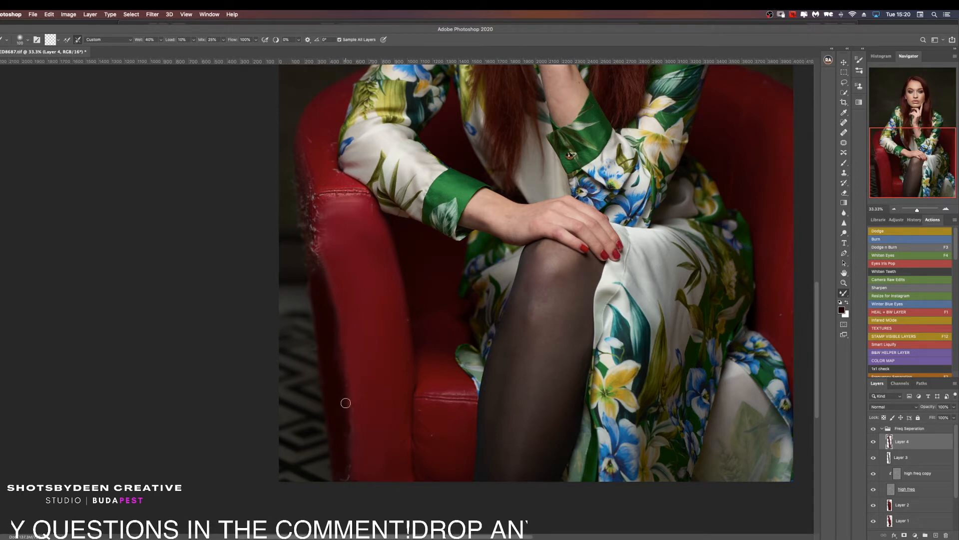
# Step: Smooth the boundary between the armrest's front and dark outer side, from its base upward, varying the Mixer Brush size
pyautogui.moveTo(347, 425); pyautogui.dragTo(341, 482)
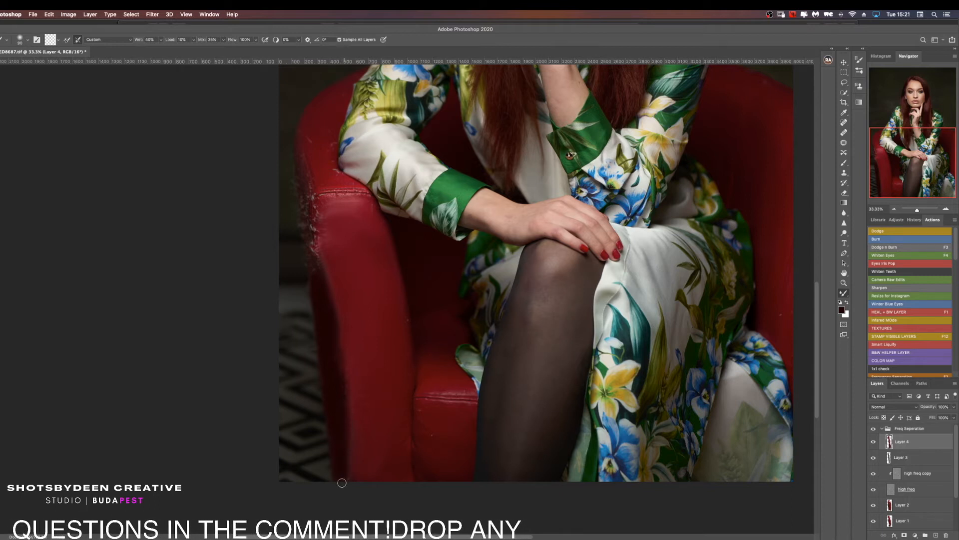
pyautogui.press(']')
pyautogui.press(']')
pyautogui.press('[')
pyautogui.press('[')
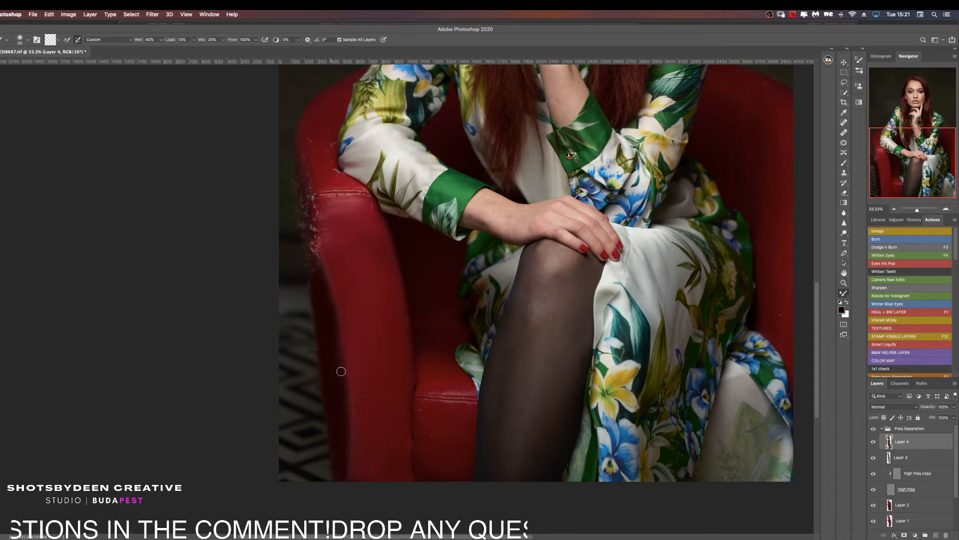
pyautogui.press(']')
pyautogui.press(']')
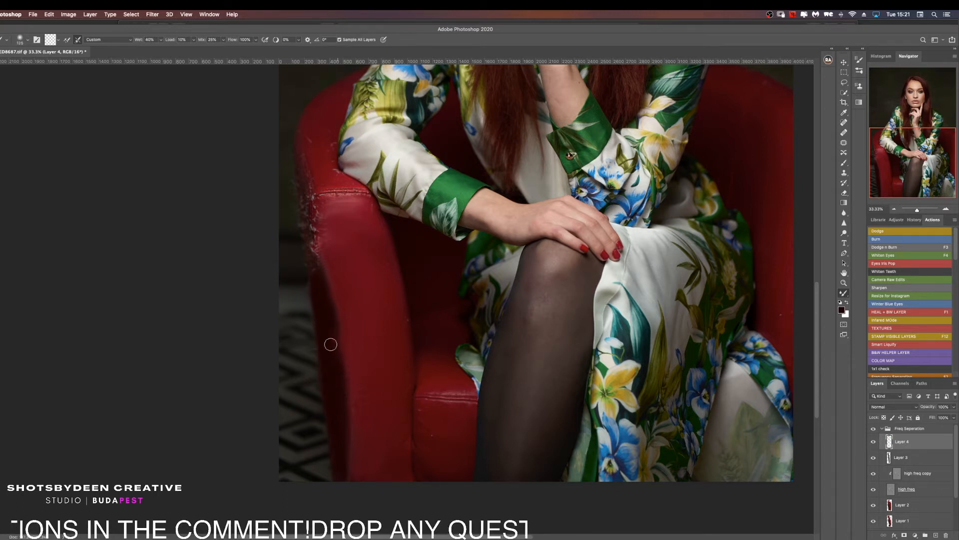
pyautogui.press('[')
pyautogui.press('[')
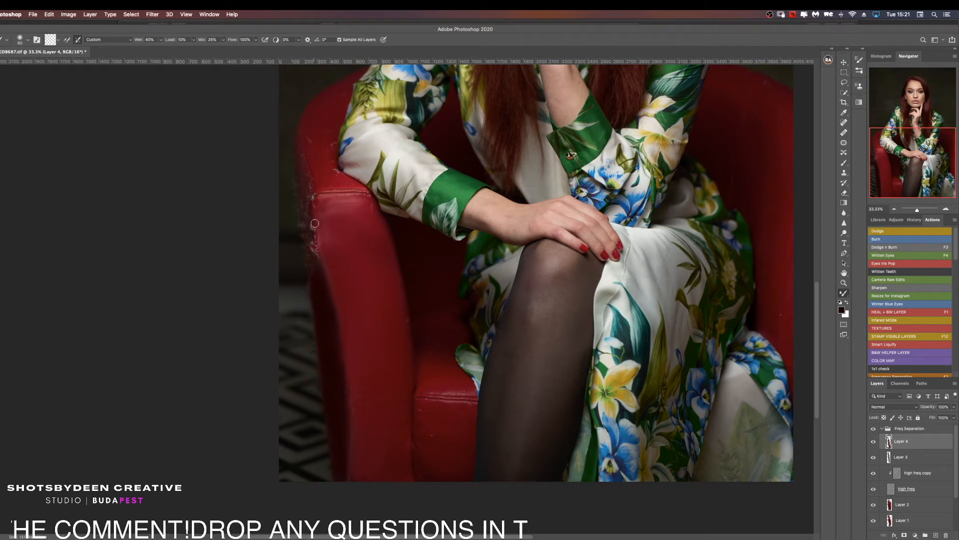
# Step: Blend the flakes on the armrest's outer edge just below the top seam and soften the edge beneath them
pyautogui.moveTo(314, 235); pyautogui.dragTo(309, 241)
pyautogui.moveTo(306, 194); pyautogui.dragTo(303, 216)
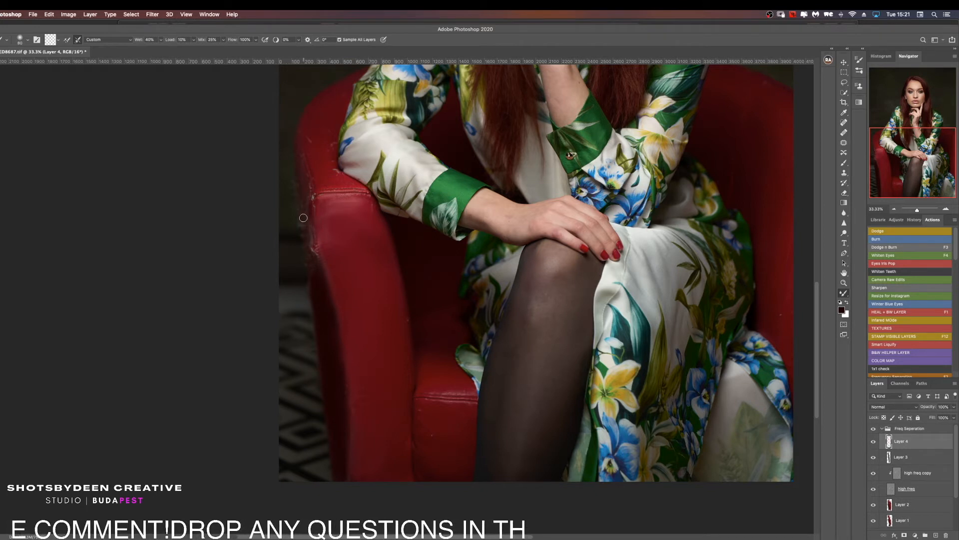
pyautogui.press(']')
pyautogui.press(']')
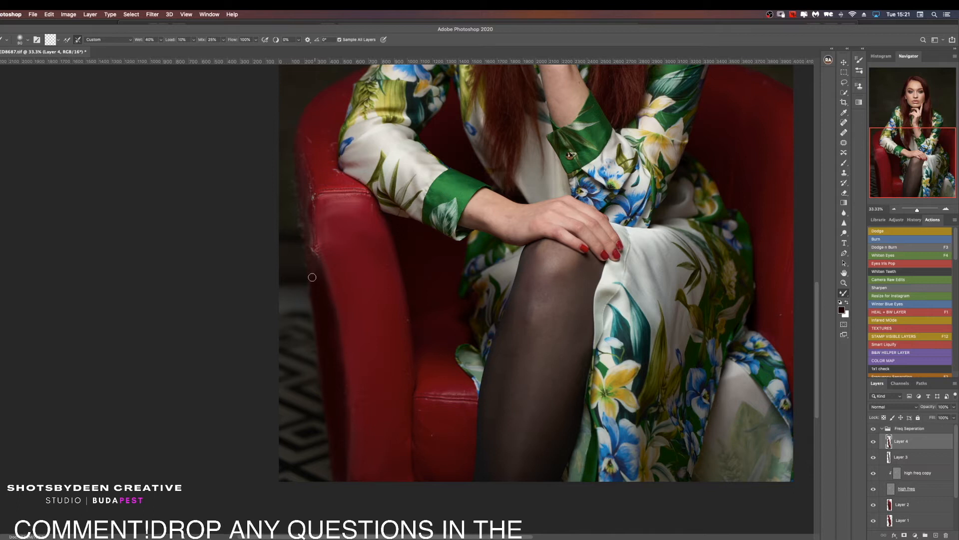
pyautogui.moveTo(316, 296); pyautogui.dragTo(310, 273)
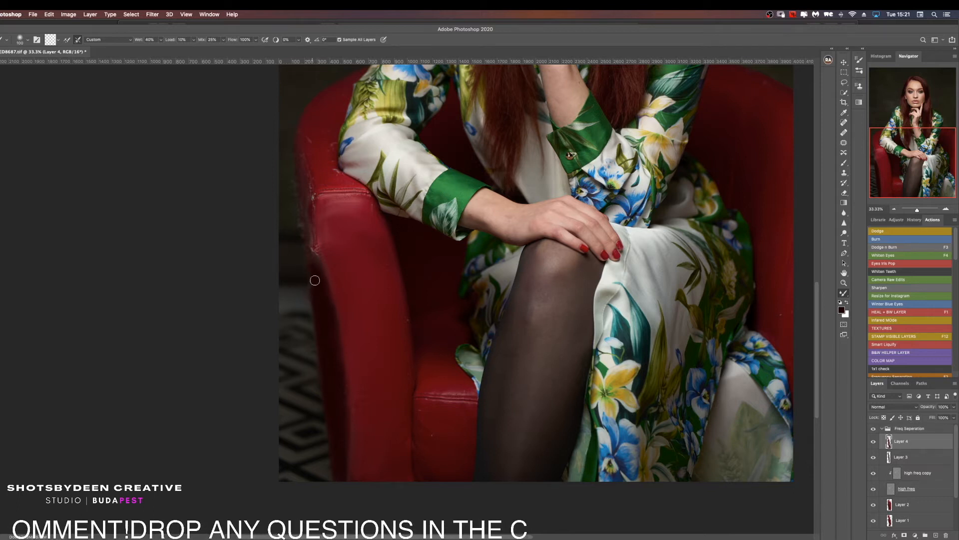
pyautogui.press('[')
pyautogui.press('[')
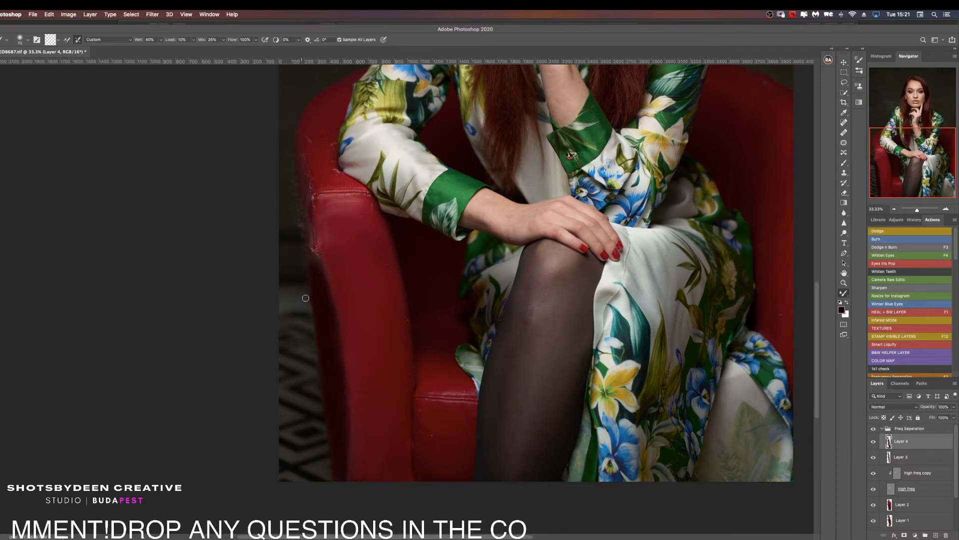
# Step: Compare the whole portrait with and without the Freq Seperation group, leaving Layer 4 selected inside the reopened group
pyautogui.hotkey('ctrl', '0')
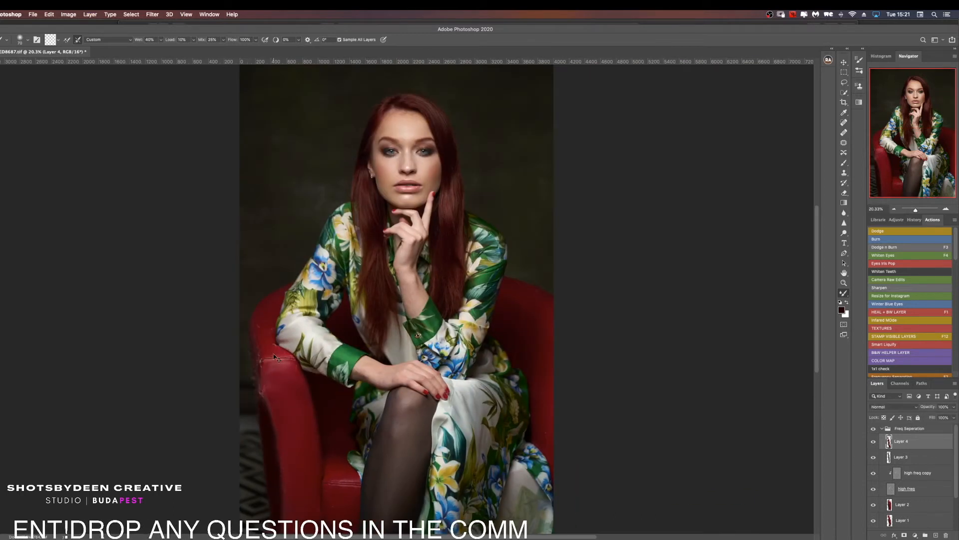
pyautogui.click(883, 429)
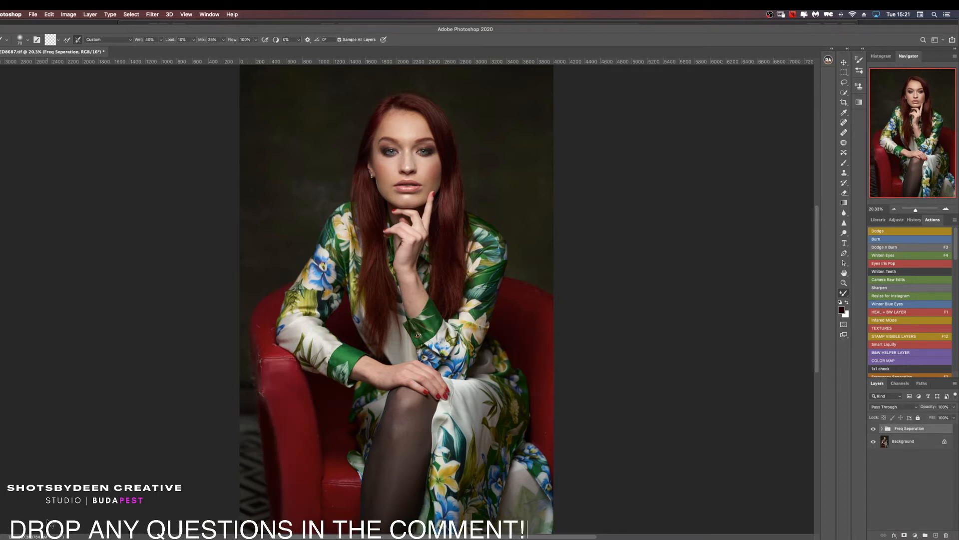
pyautogui.press('super+comma')
pyautogui.press('super+comma')
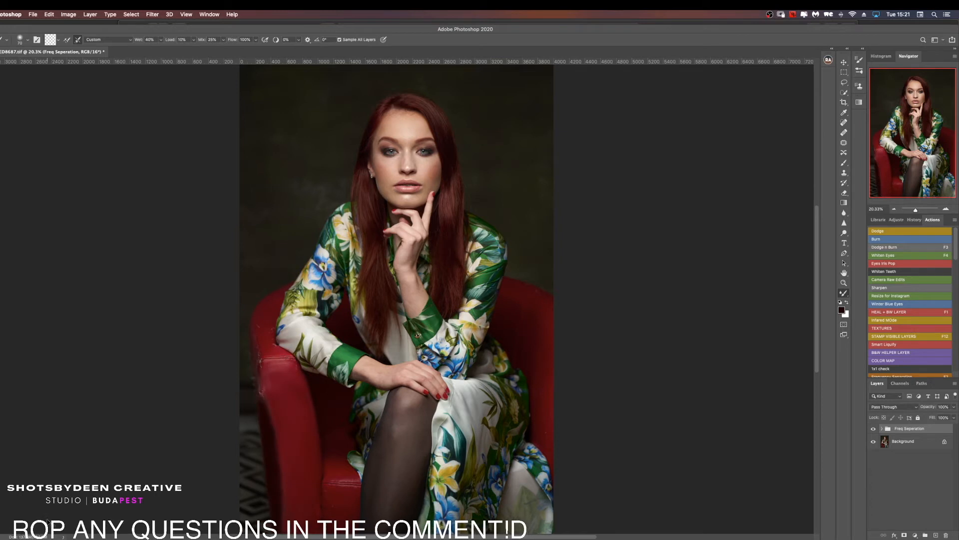
pyautogui.click(883, 429)
pyautogui.click(892, 442)
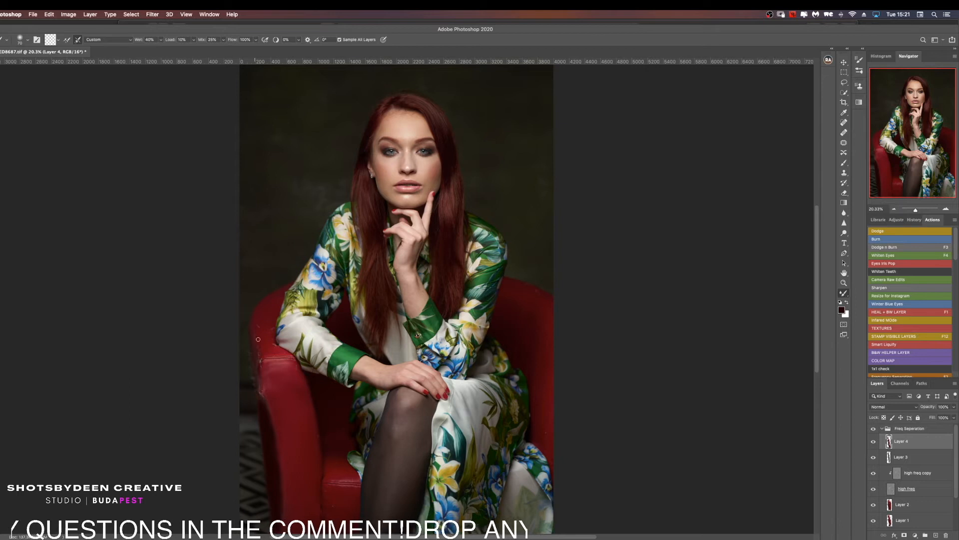
# Step: Blend away the scratch on the upper outer part of the armrest near the sleeve with the Mixer Brush
pyautogui.press('z')
pyautogui.moveTo(252, 341); pyautogui.dragTo(274, 340)
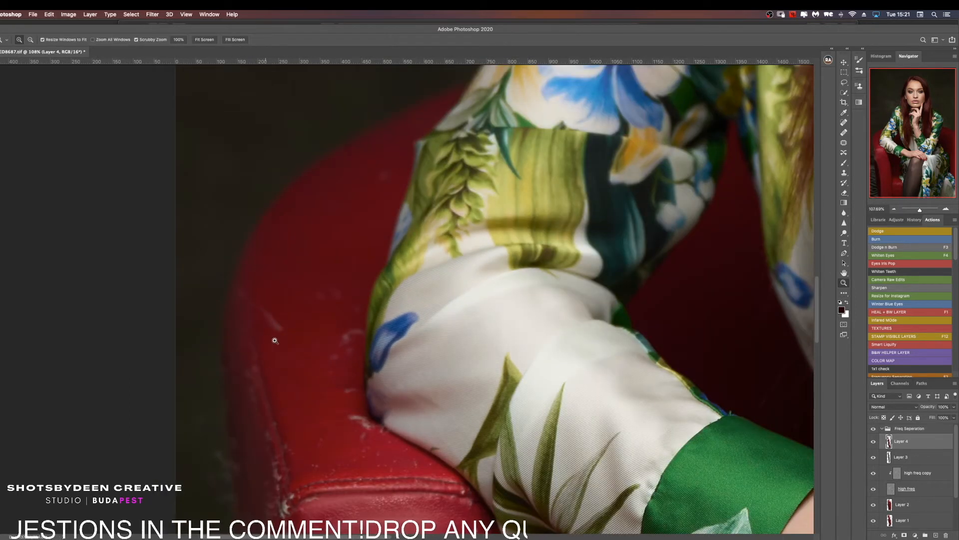
pyautogui.press('b')
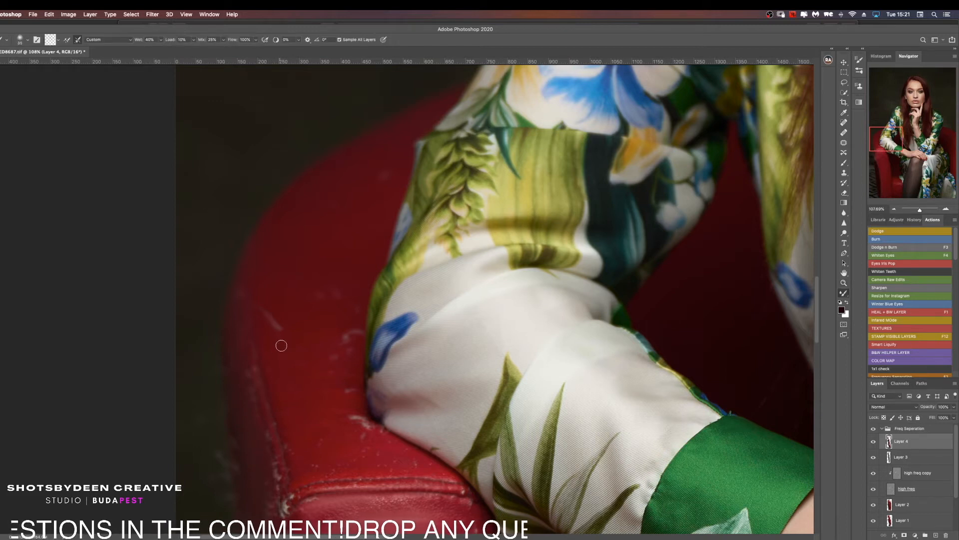
pyautogui.moveTo(282, 336)
pyautogui.mouseDown()
pyautogui.moveTo(266, 310)
pyautogui.moveTo(269, 331)
pyautogui.moveTo(267, 305)
pyautogui.mouseUp()
pyautogui.press('[')
pyautogui.press('[')
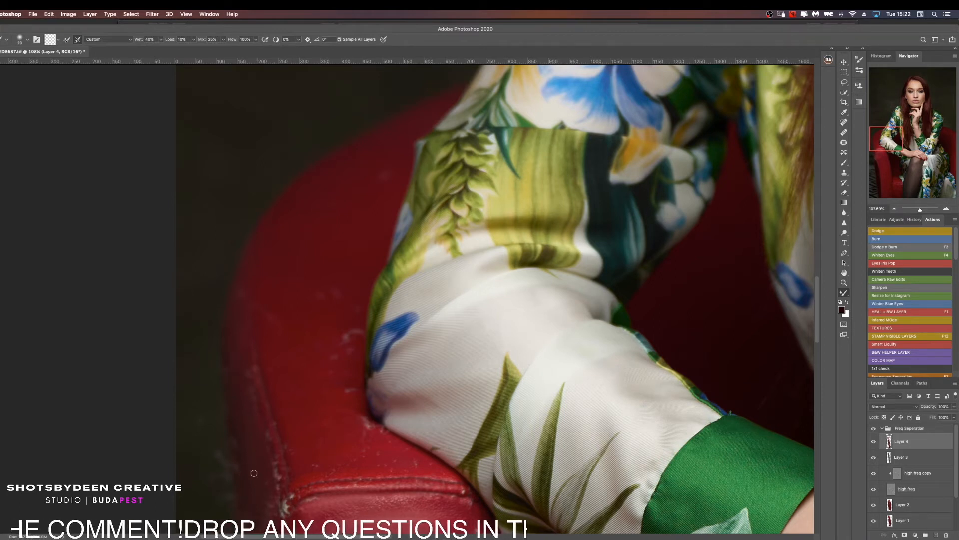
# Step: Smooth the flakes along the armrest's outer rim just above the front seam with a smaller Mixer Brush
pyautogui.scroll(-3, 253, 450)
pyautogui.press('[')
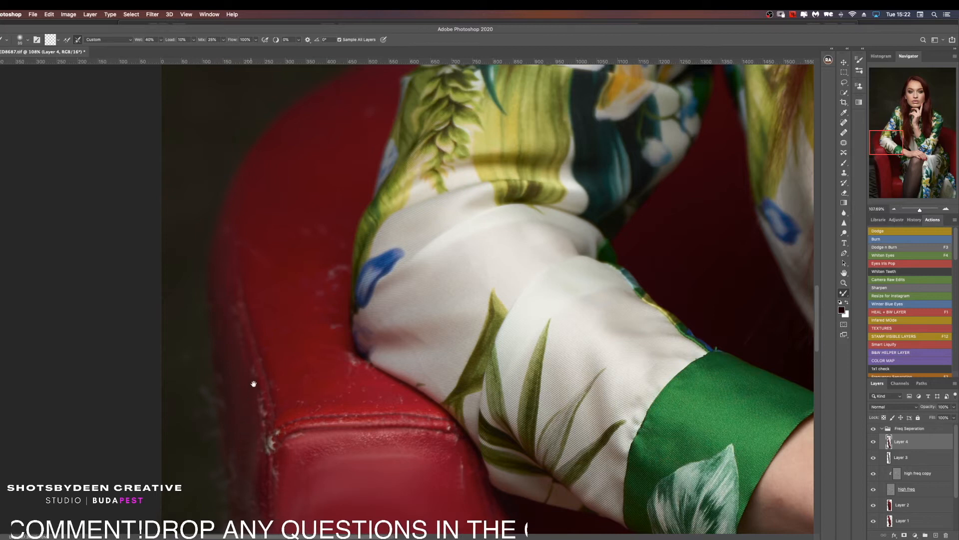
pyautogui.moveTo(254, 383); pyautogui.dragTo(240, 328)
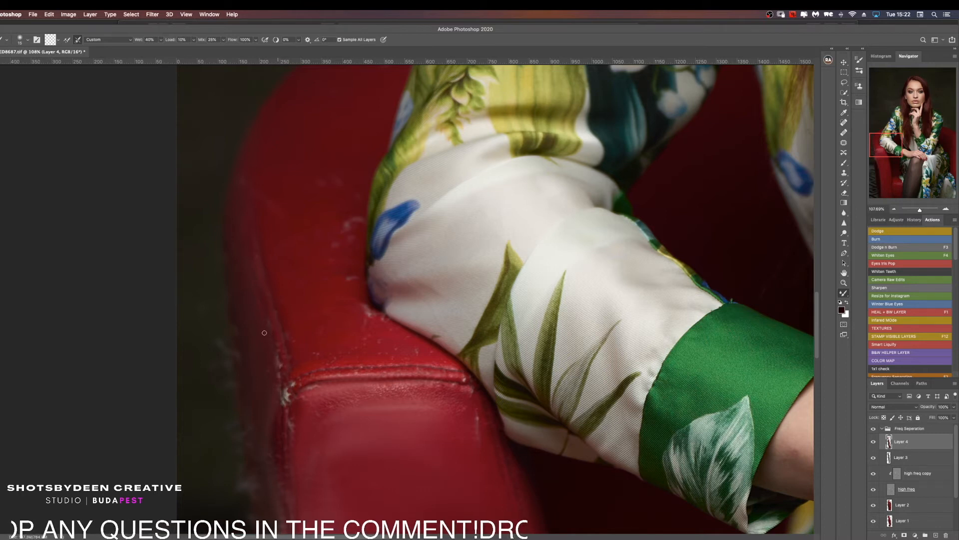
pyautogui.moveTo(281, 360); pyautogui.dragTo(279, 372)
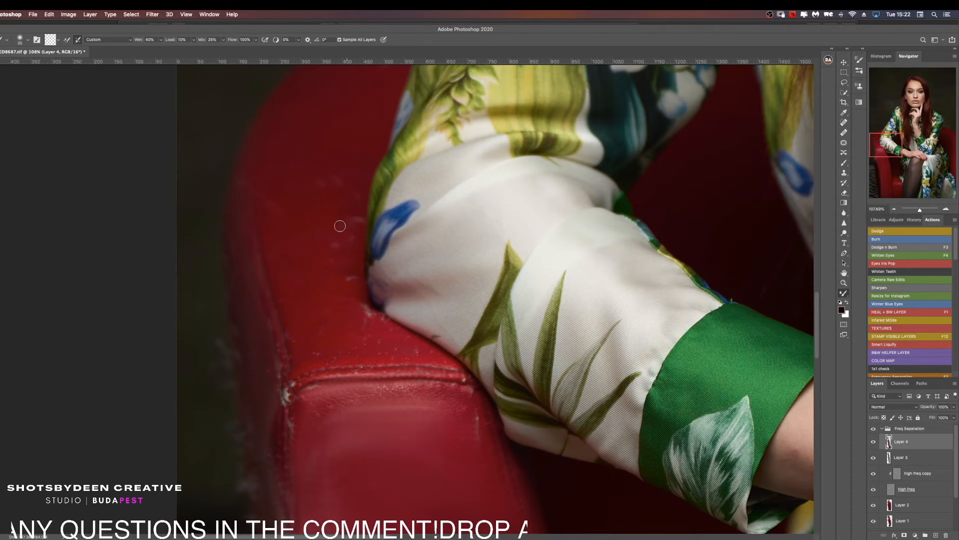
# Step: Smooth the specks on the armrest's top beside the sleeve with a slightly larger Mixer Brush
pyautogui.press(']')
pyautogui.moveTo(351, 276); pyautogui.dragTo(348, 269)
pyautogui.press(']')
pyautogui.press(']')
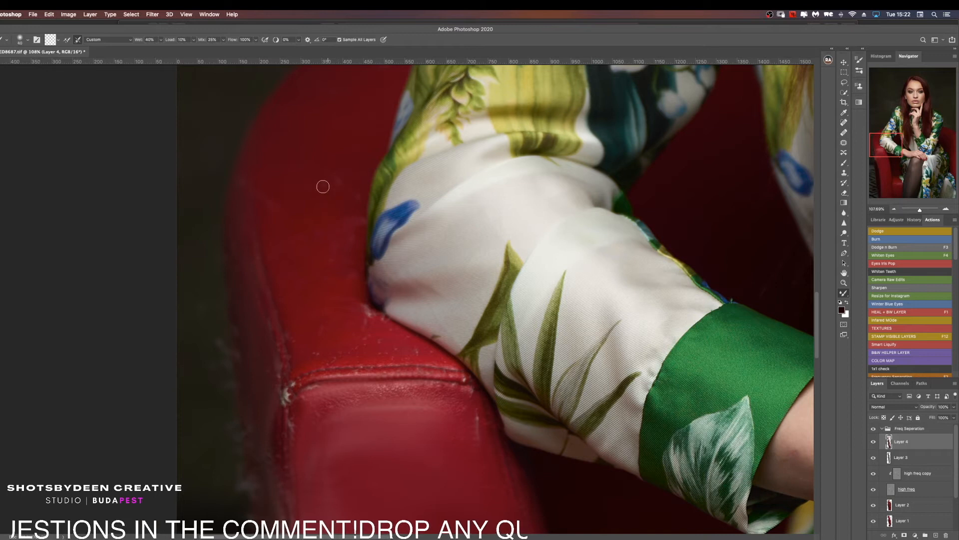
pyautogui.press('[')
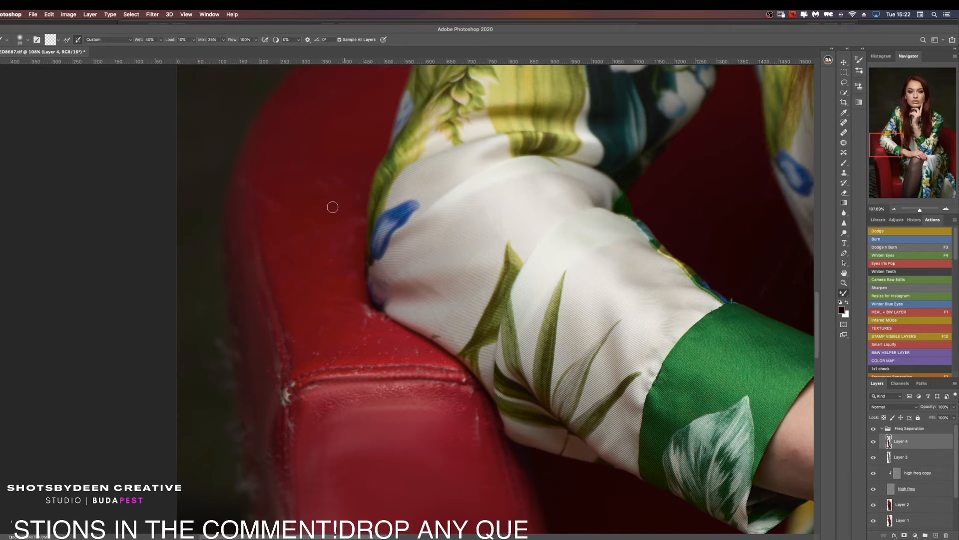
# Step: Blend away the faint scratches on the armrest's top and the specks below the elbow with the Mixer Brush
pyautogui.press(']')
pyautogui.press(']')
pyautogui.press(']')
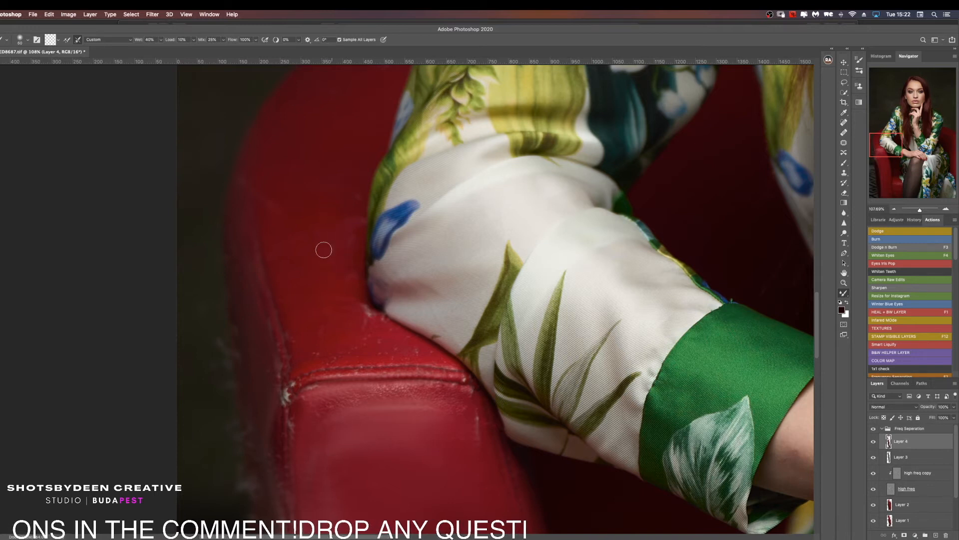
pyautogui.press('[')
pyautogui.press('[')
pyautogui.press('[')
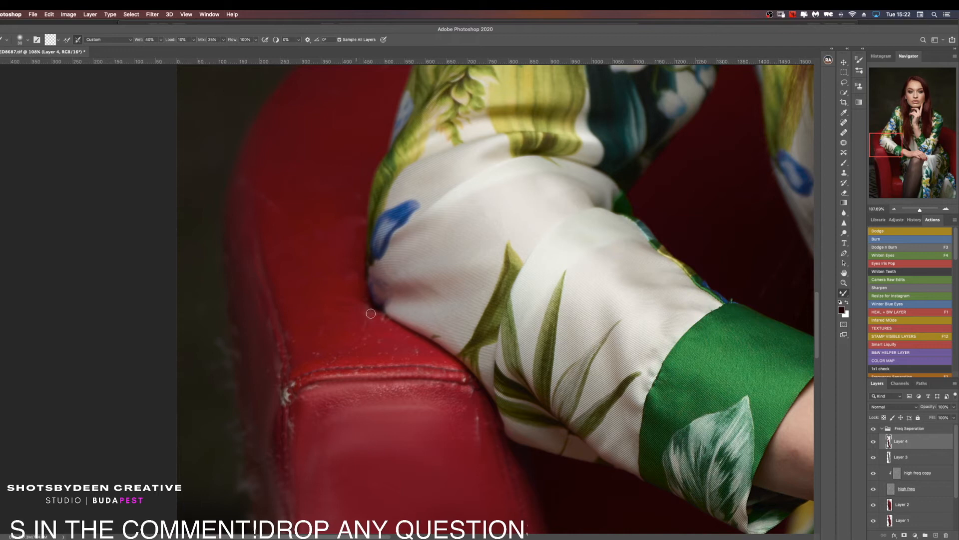
# Step: Smooth the fine crack at the inner edge of the armrest's front panel with the Mixer Brush, adjusting the brush size to fit
pyautogui.press(']')
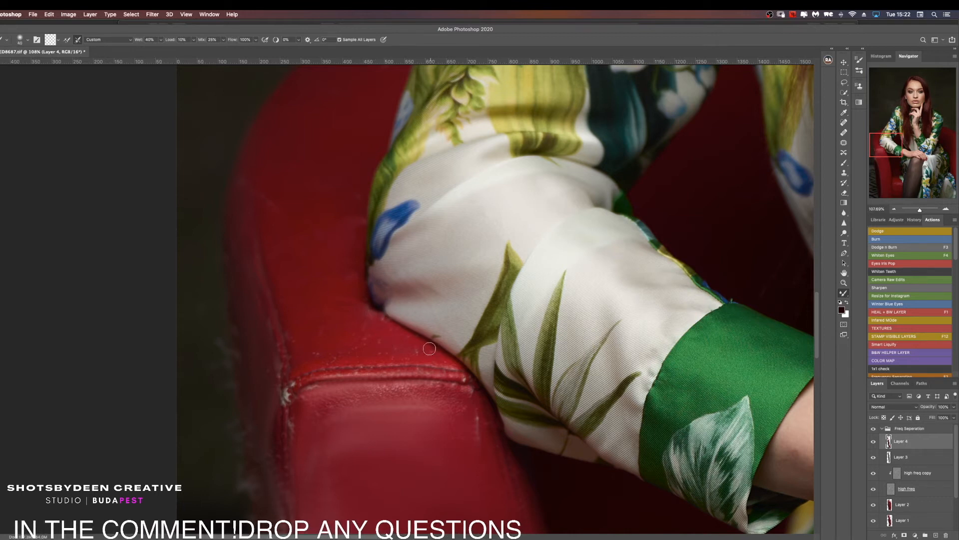
pyautogui.press('[')
pyautogui.press('[')
pyautogui.press('[')
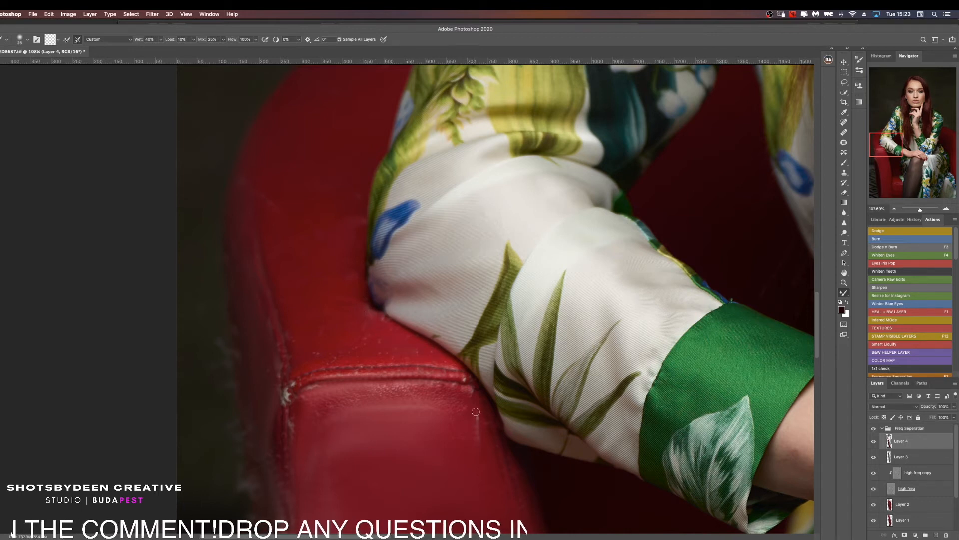
pyautogui.press(']')
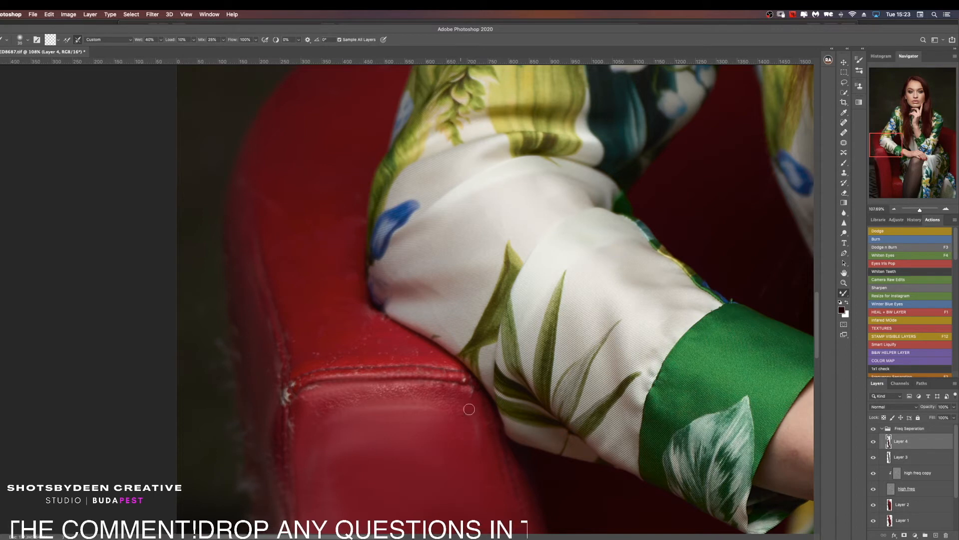
pyautogui.press(']')
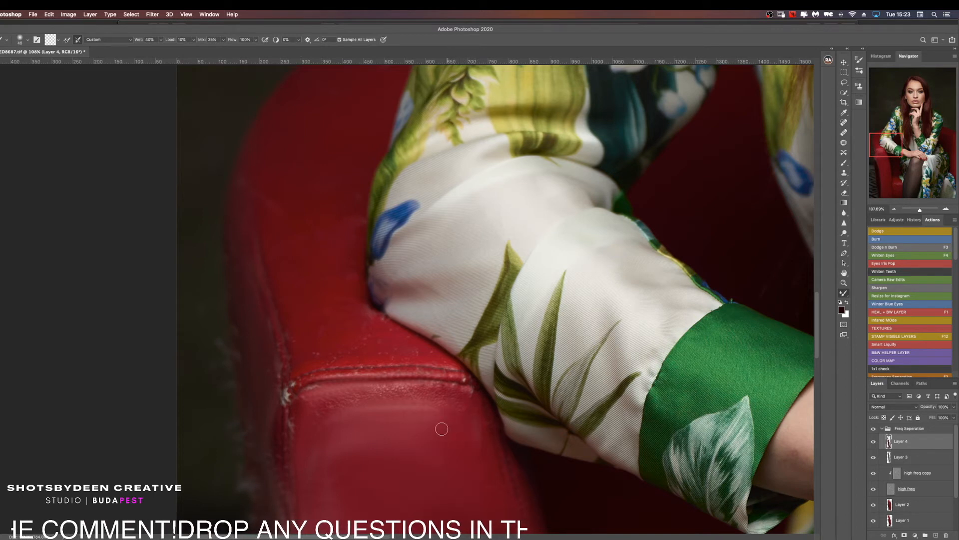
pyautogui.press(']')
pyautogui.press(']')
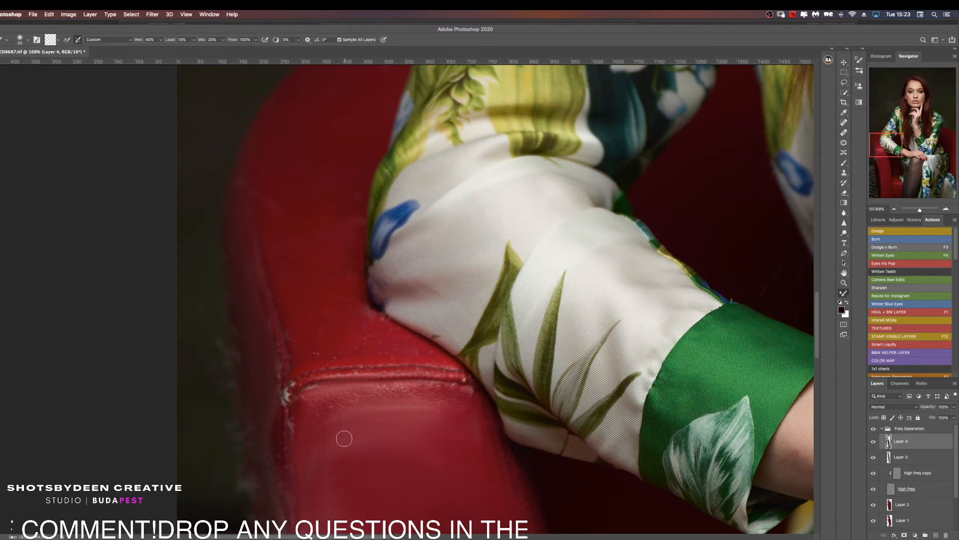
# Step: Blend the white flakes at the outer corner of the armrest's front seam with a smaller Mixer Brush
pyautogui.press('[')
pyautogui.press('[')
pyautogui.press('[')
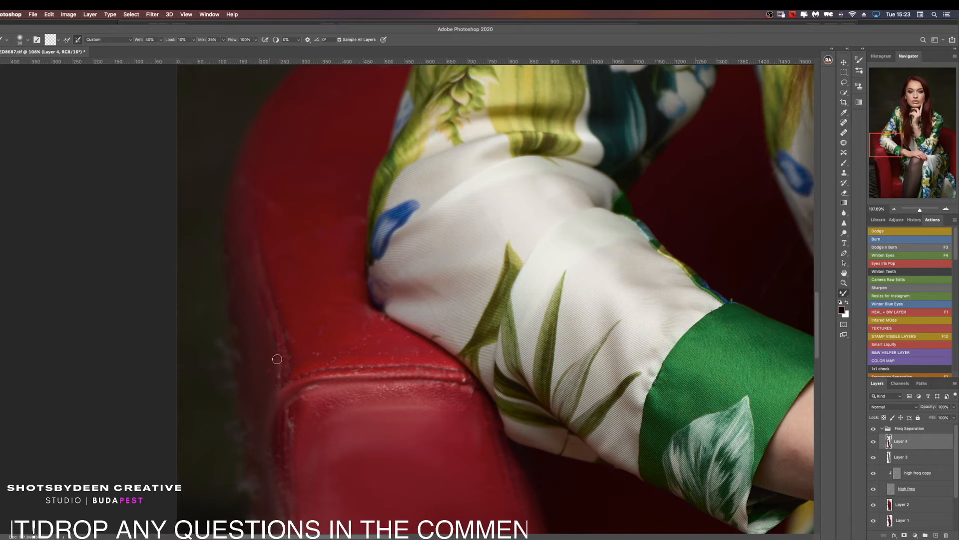
pyautogui.press('[')
# Step: Smooth the peeling outer side of the armrest beside the front seam on Layer 4 with the Mixer Brush
pyautogui.press('super+alt+shift+n')
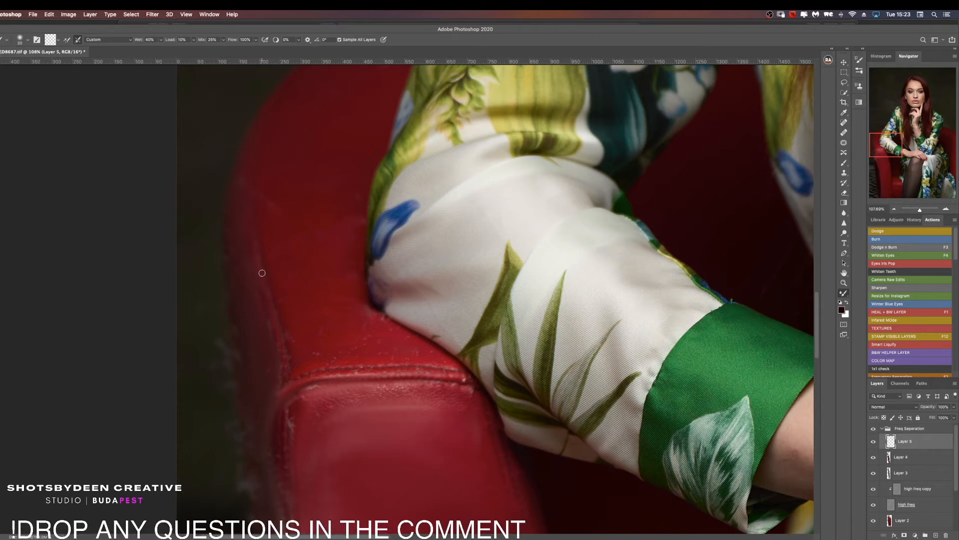
pyautogui.press('super+z')
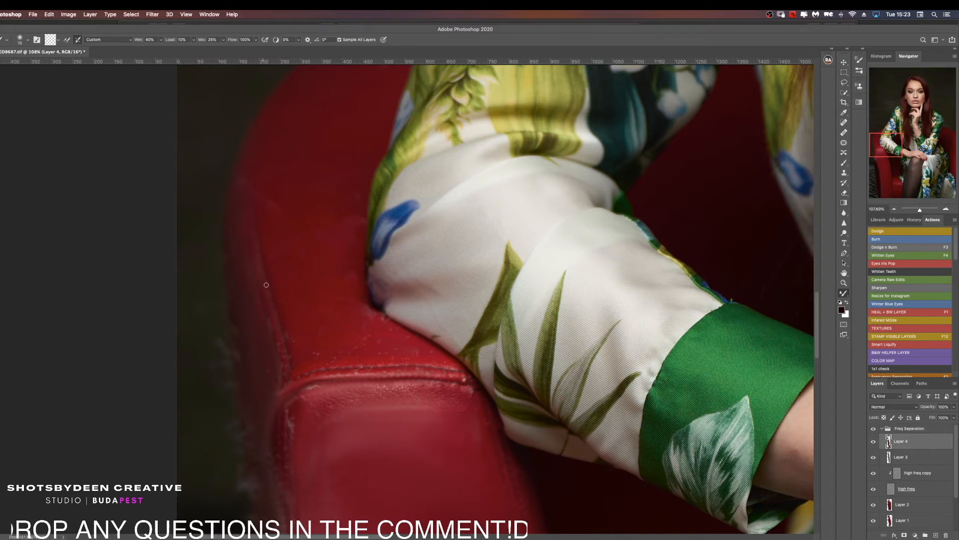
pyautogui.press(']')
pyautogui.press(']')
pyautogui.moveTo(240, 334); pyautogui.dragTo(240, 395)
pyautogui.moveTo(253, 350); pyautogui.dragTo(251, 427)
pyautogui.press(']')
pyautogui.press('[')
pyautogui.press('[')
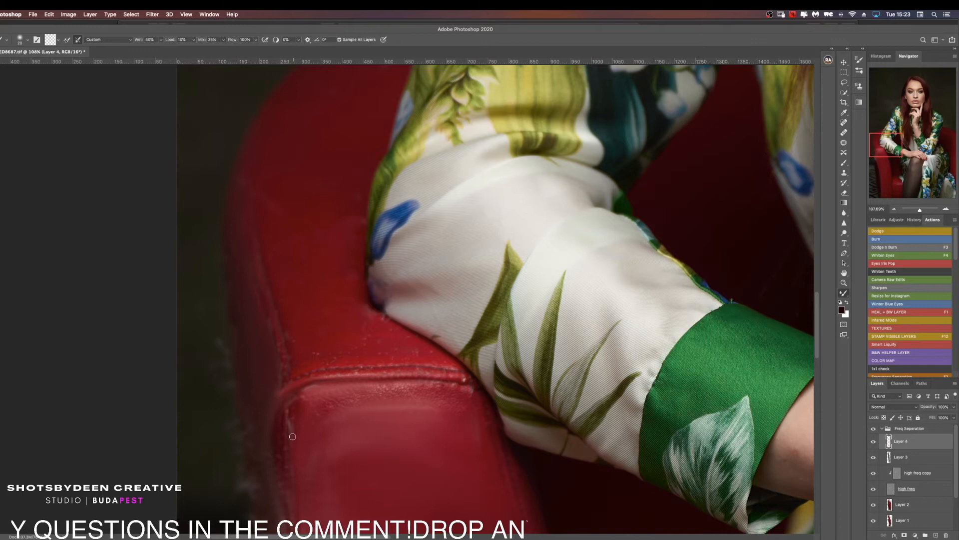
# Step: Smooth the lower outer side of the armrest with a larger Mixer Brush while viewing the whole portrait
pyautogui.press('super+0')
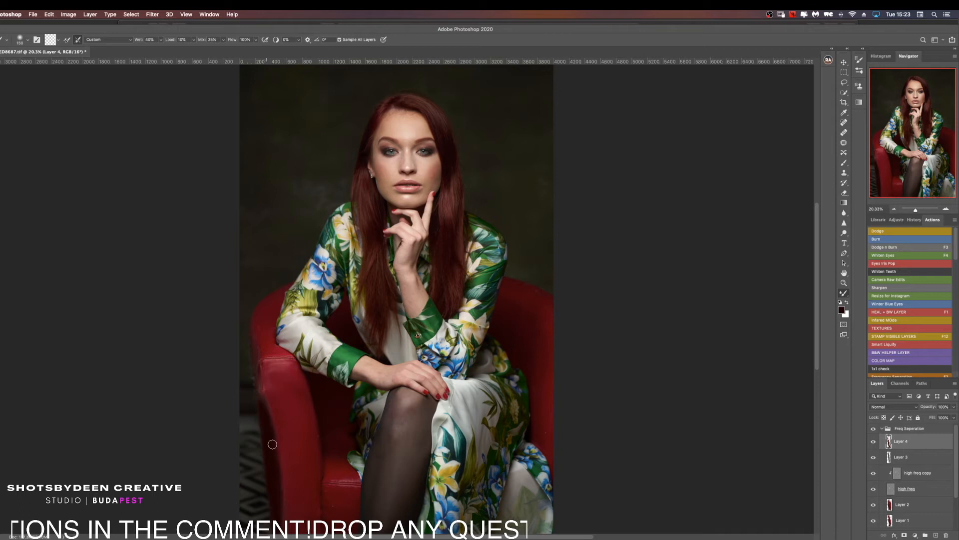
pyautogui.press(']')
pyautogui.press(']')
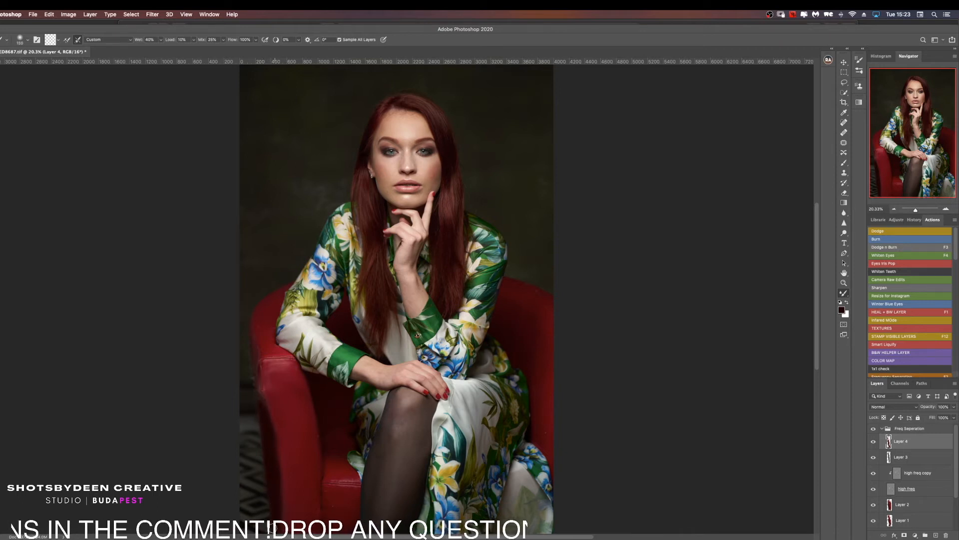
pyautogui.press(']')
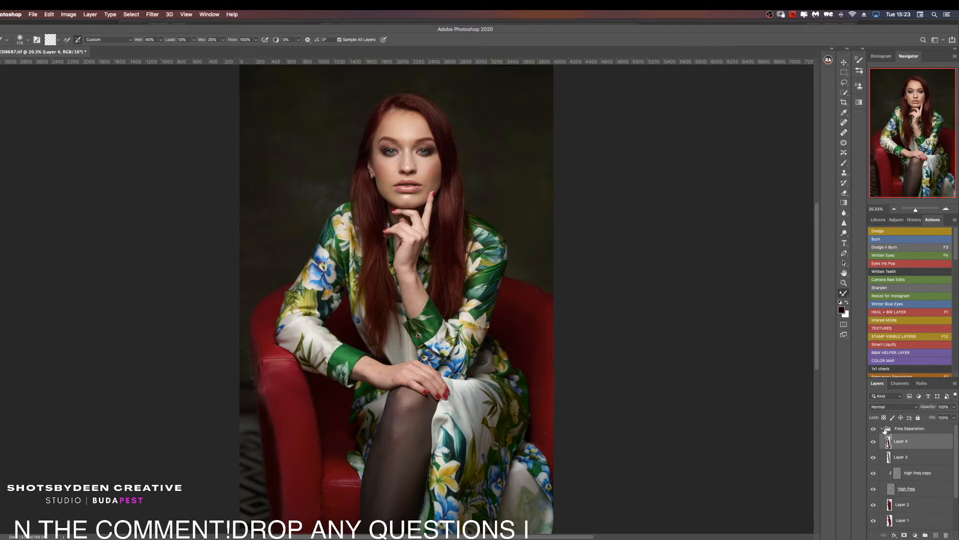
# Step: Add a Dodge n Burn group above the collapsed Freq Seperation group and ready its dodge mask for the Brush at 10% flow
pyautogui.click(883, 428)
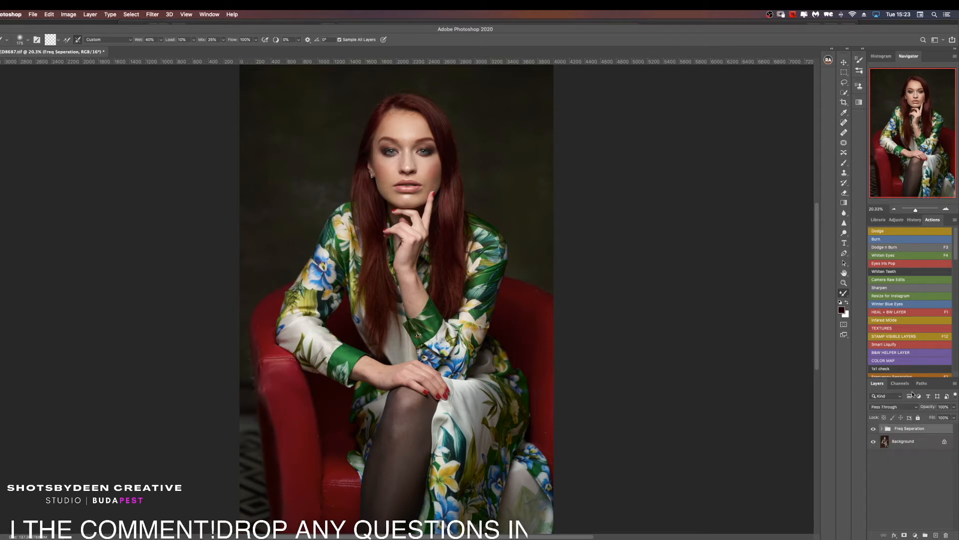
pyautogui.click(885, 247)
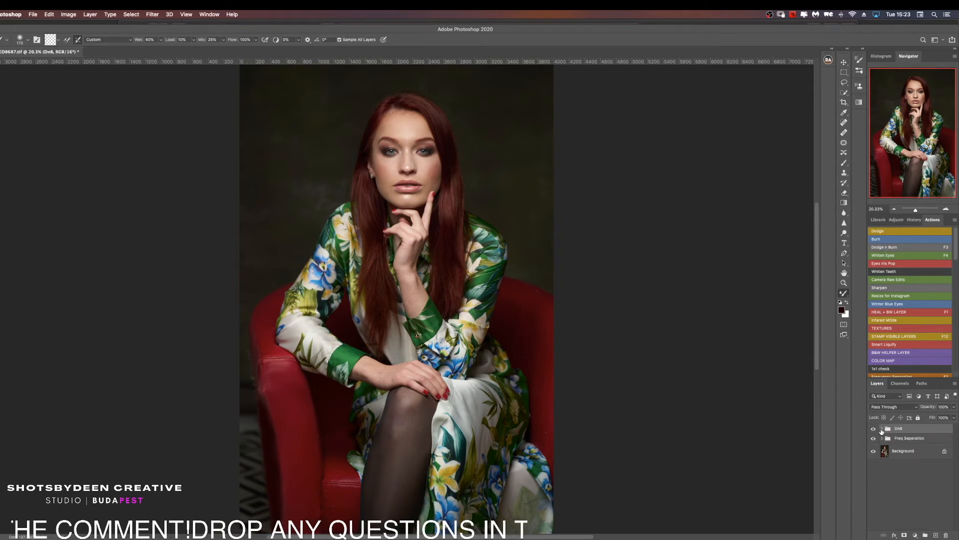
pyautogui.click(882, 429)
pyautogui.click(910, 457)
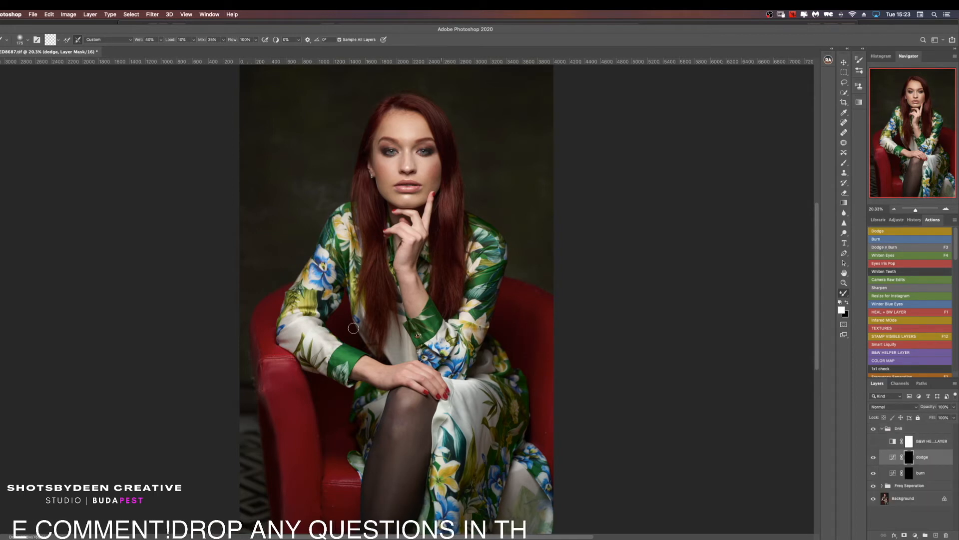
pyautogui.press('b')
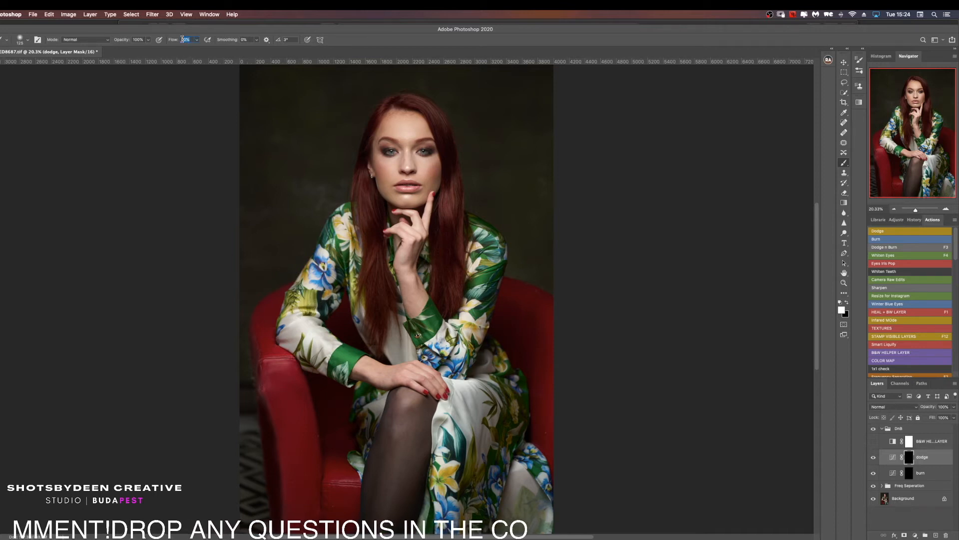
pyautogui.write('1')
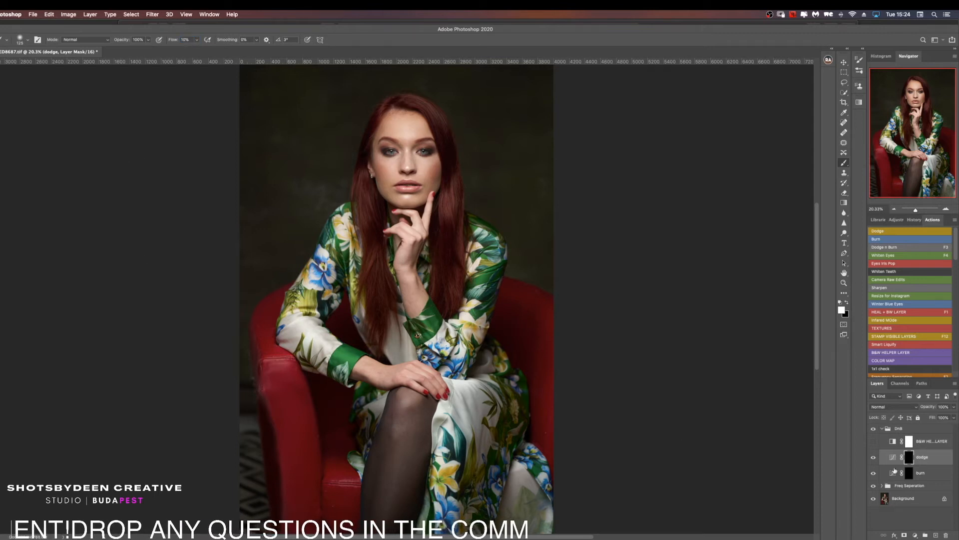
# Step: Compare the armchair with and without the Freq Seperation group to examine the original leather's highlights
pyautogui.click(873, 485)
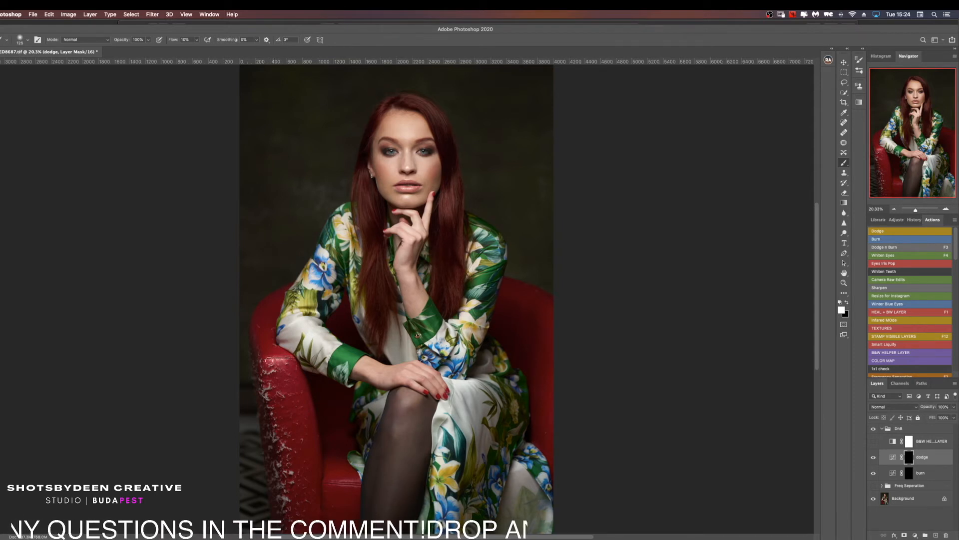
pyautogui.press(']')
pyautogui.press(']')
pyautogui.press(']')
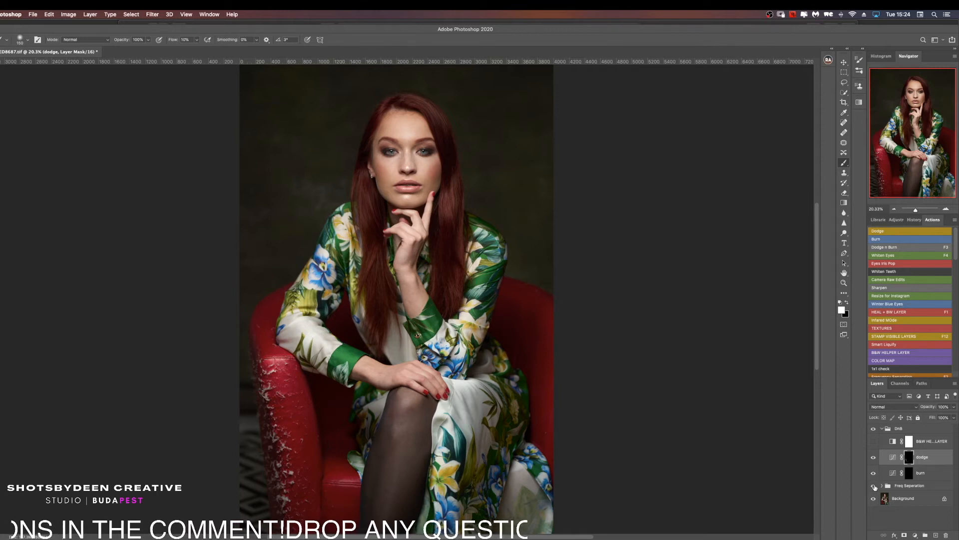
pyautogui.click(874, 486)
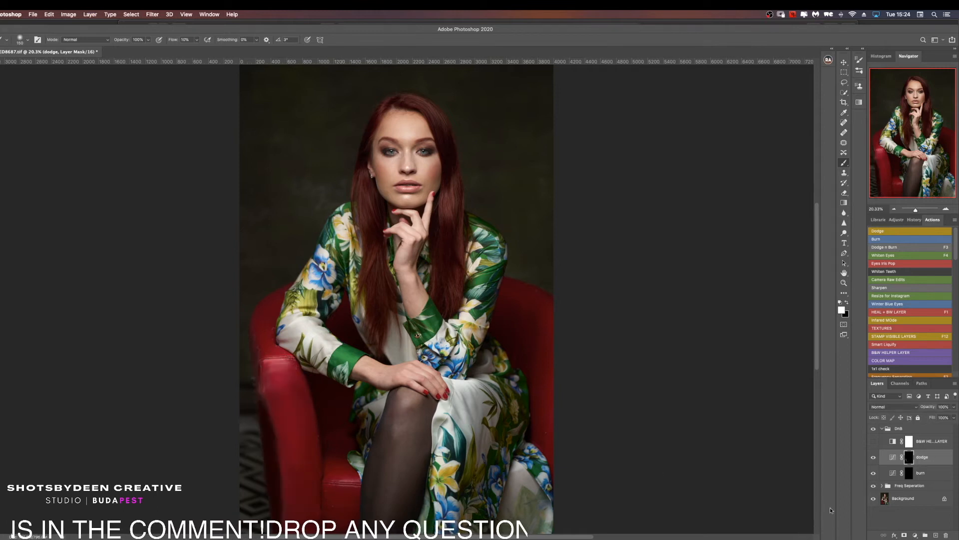
# Step: Brush black on the dodge mask over the armrest's front panel and check it against the original chair
pyautogui.press('x')
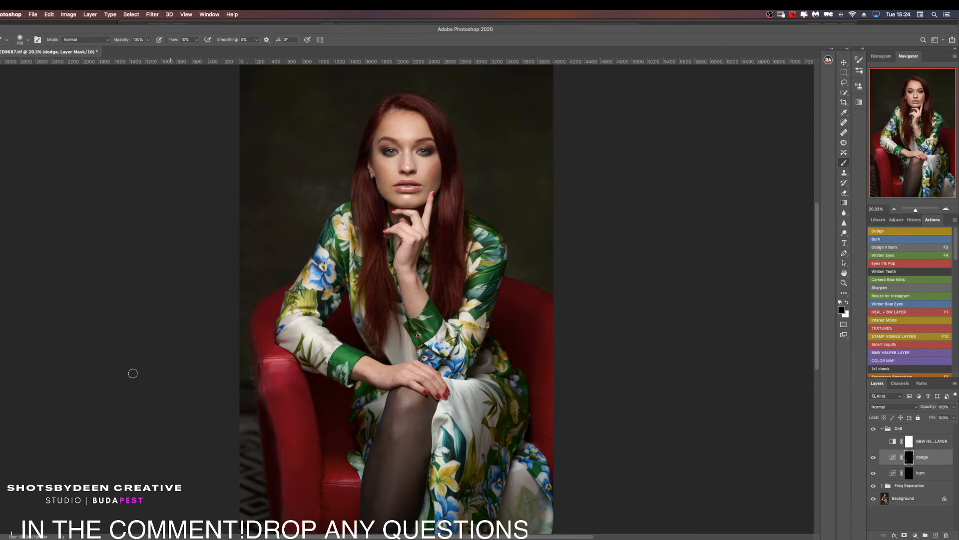
pyautogui.press(']')
pyautogui.press(']')
pyautogui.press(']')
pyautogui.press(']')
pyautogui.press(']')
pyautogui.press('[')
pyautogui.press('[')
pyautogui.press('[')
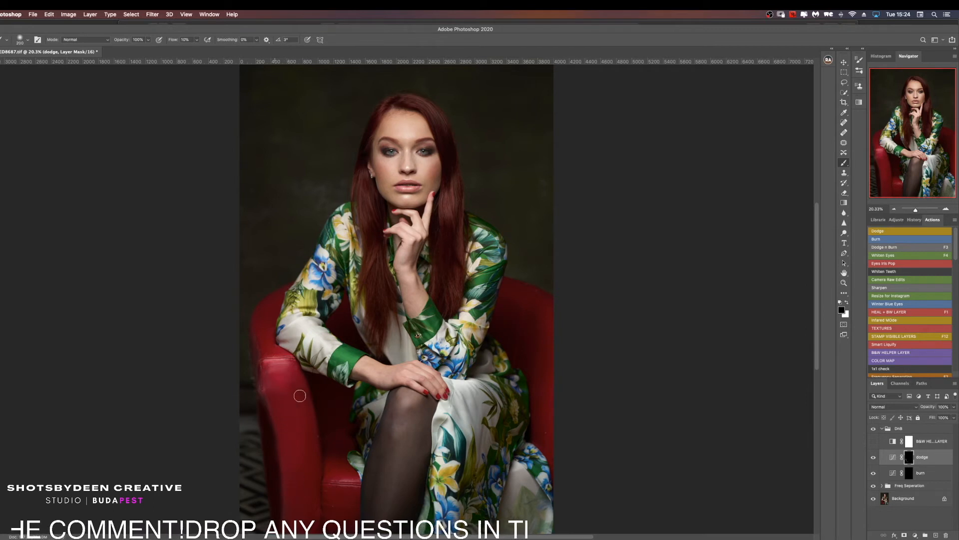
pyautogui.click(873, 486)
pyautogui.click(874, 485)
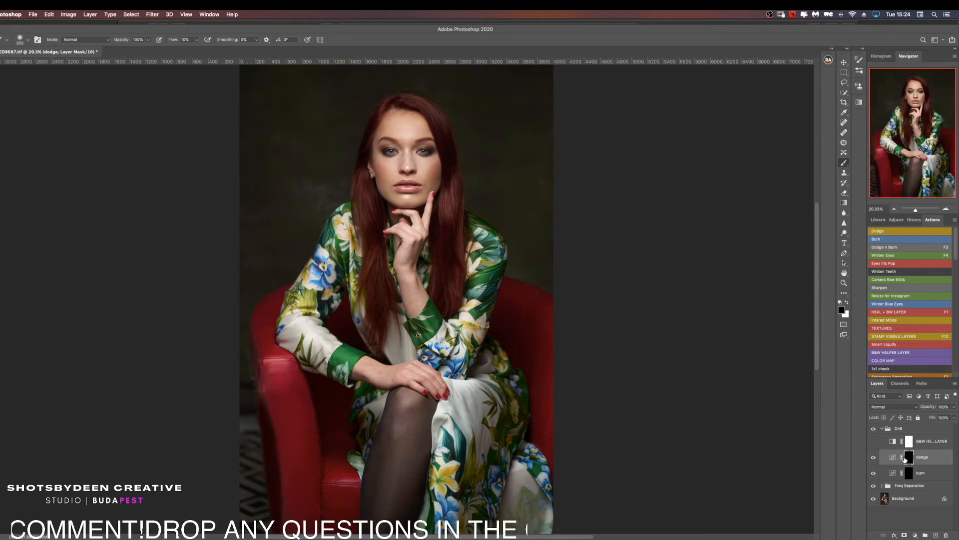
# Step: Brush white on the dodge mask over the upper part of the armrest's front panel at 10% flow
pyautogui.press('[')
pyautogui.press('[')
pyautogui.press('[')
pyautogui.press('x')
pyautogui.press(']')
pyautogui.press(']')
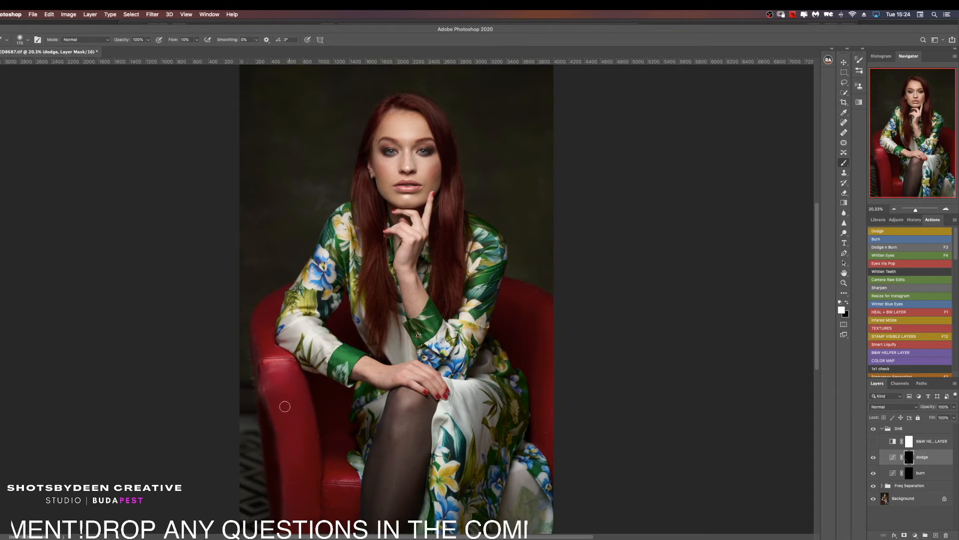
pyautogui.press(']')
pyautogui.press('[')
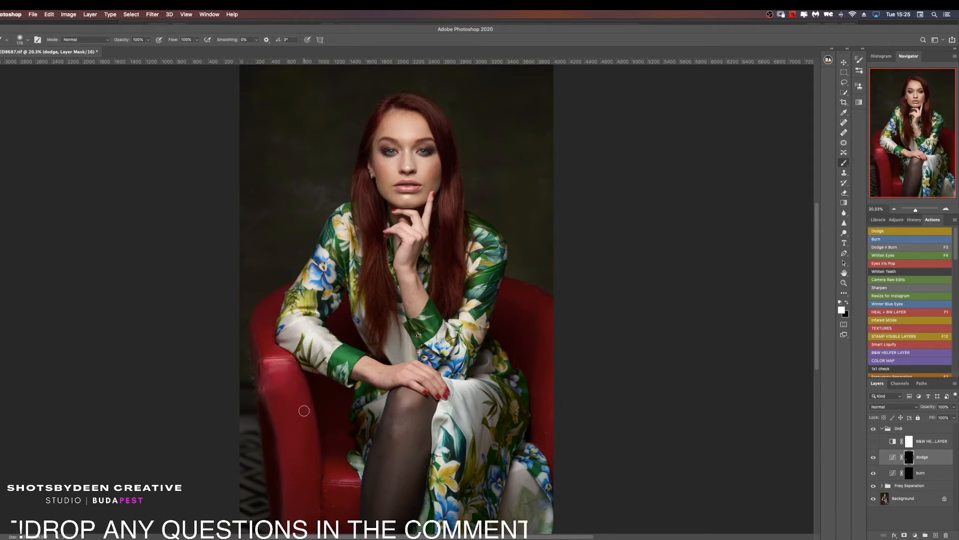
# Step: Build up soft highlights down the armrest's front panel on the dodge mask with a white brush at 4% flow
pyautogui.press('[')
pyautogui.press('[')
pyautogui.press('[')
pyautogui.press(']')
pyautogui.press(']')
pyautogui.press(']')
pyautogui.press(']')
pyautogui.press(']')
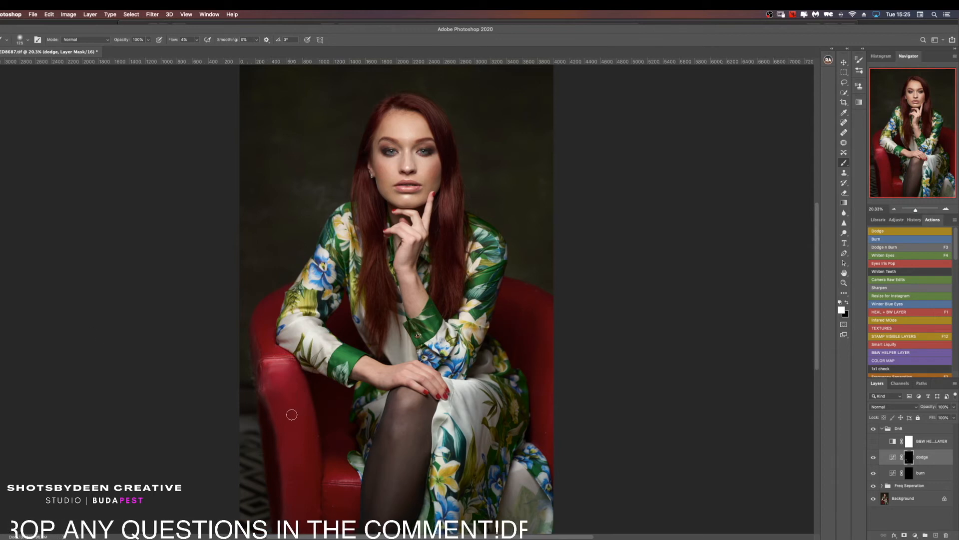
pyautogui.press(']')
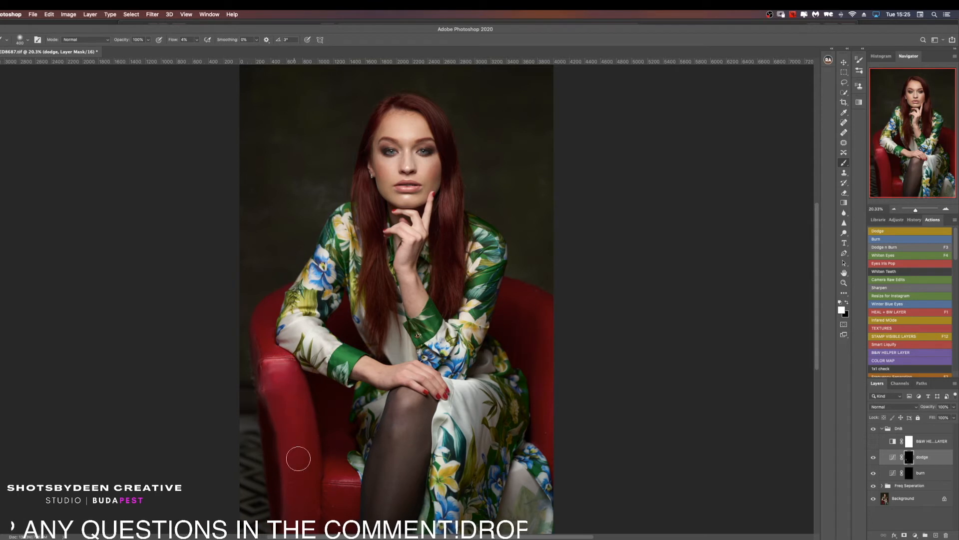
pyautogui.press('[')
pyautogui.press('[')
pyautogui.press('[')
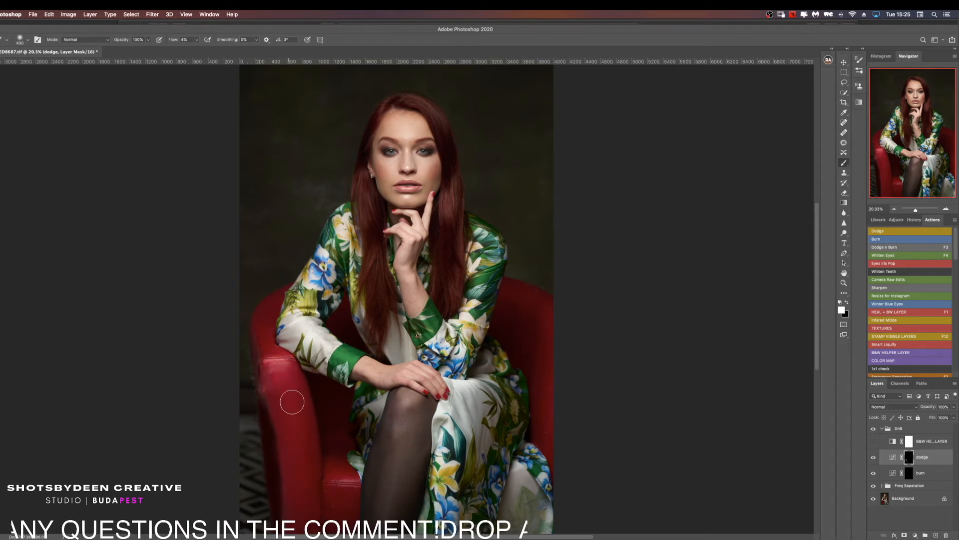
pyautogui.press('[')
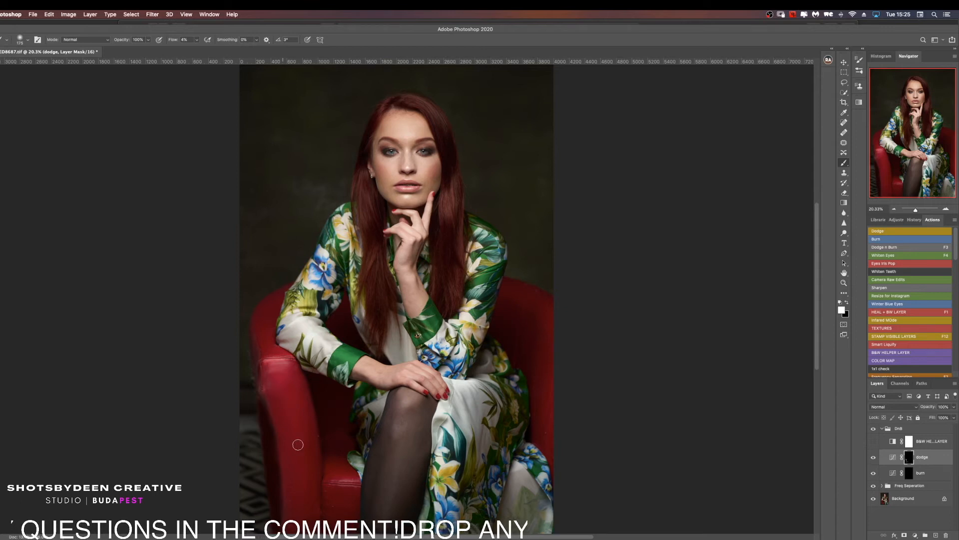
# Step: Paint white on the burn mask at 4% flow to darken the outer edge of the armrest's front panel
pyautogui.hotkey('ctrl', '-')
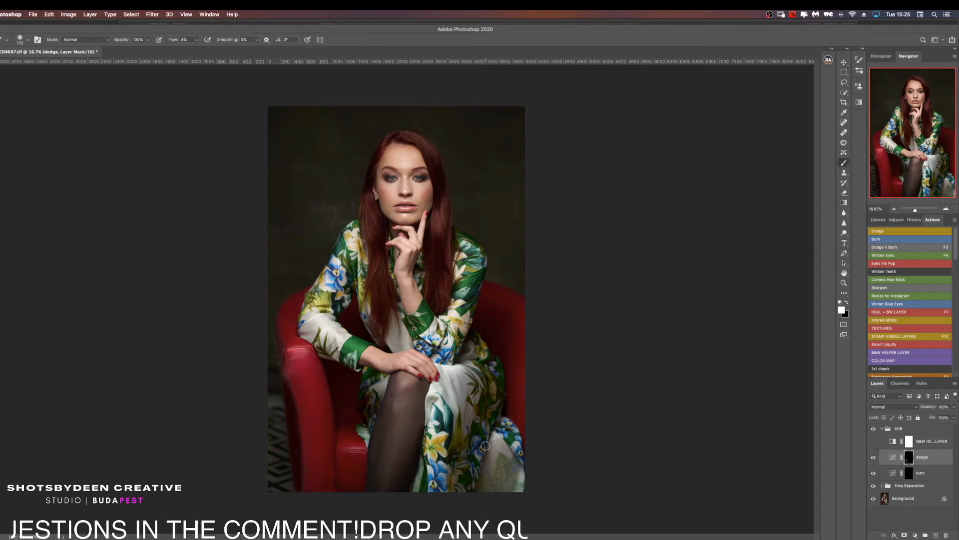
pyautogui.click(909, 473)
pyautogui.press('[')
pyautogui.press('[')
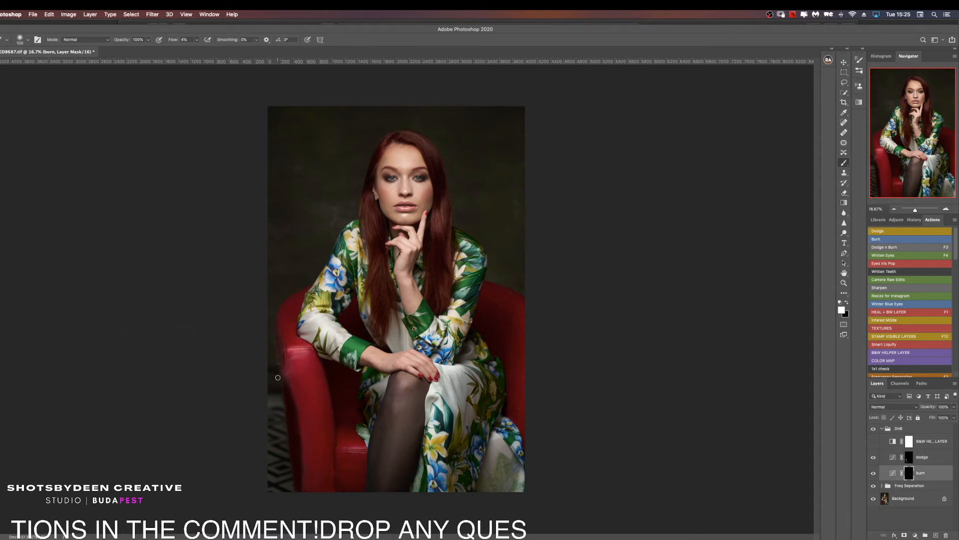
pyautogui.press(']')
pyautogui.press(']')
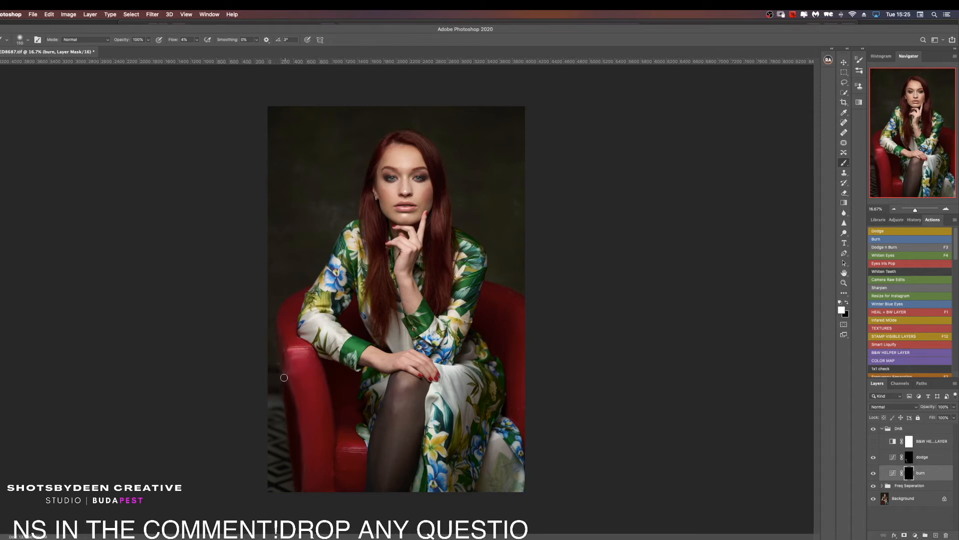
pyautogui.press('[')
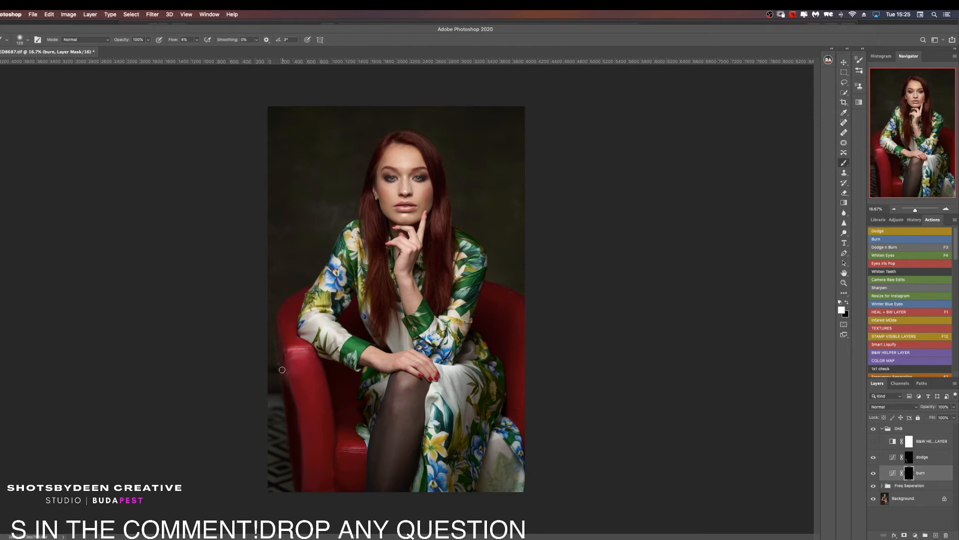
pyautogui.press(']')
pyautogui.press(']')
pyautogui.press(']')
pyautogui.moveTo(294, 411); pyautogui.dragTo(301, 485)
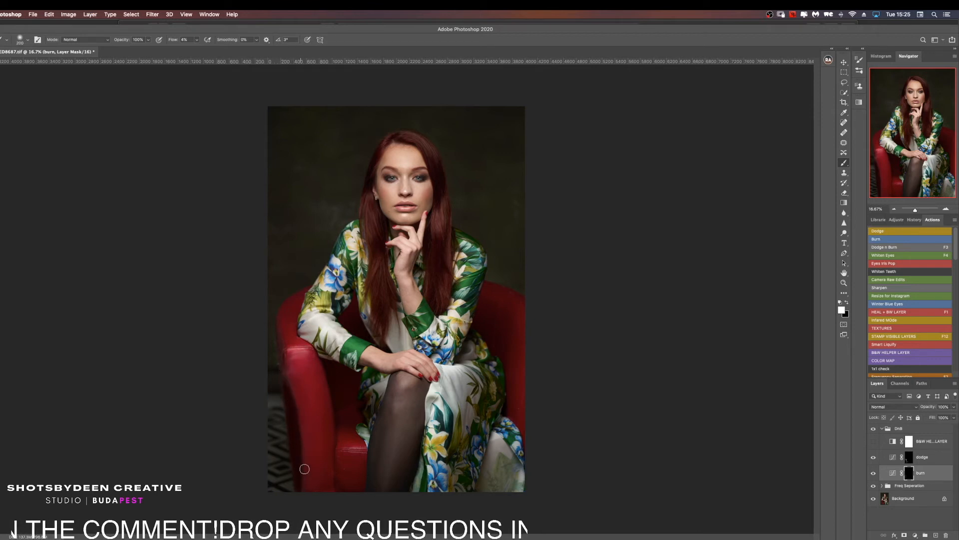
# Step: Burn down the full length of the armrest's front panel with a larger, soft white brush at 4% flow
pyautogui.press(']')
pyautogui.press(']')
pyautogui.press(']')
pyautogui.press(']')
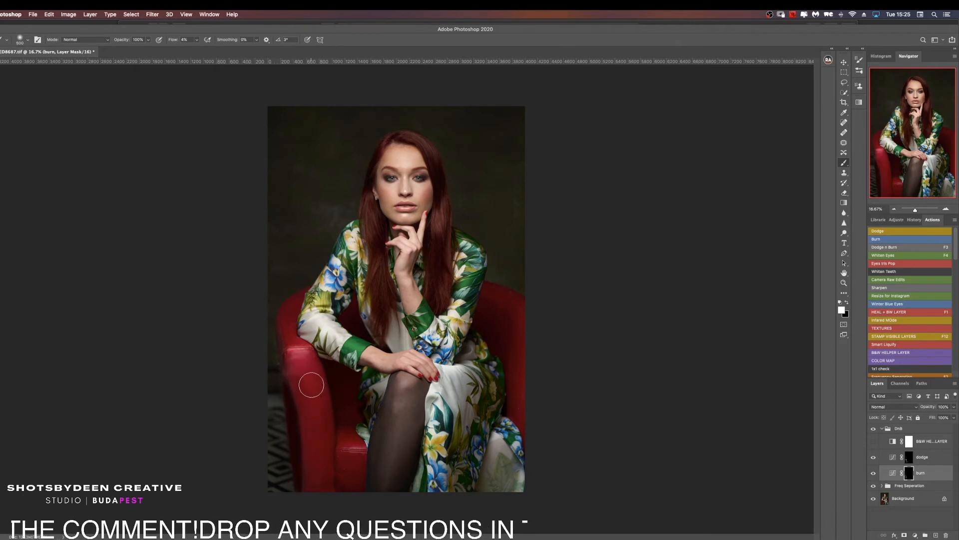
pyautogui.moveTo(303, 385)
pyautogui.mouseDown()
pyautogui.moveTo(316, 443)
pyautogui.moveTo(304, 366)
pyautogui.moveTo(288, 347)
pyautogui.moveTo(315, 388)
pyautogui.moveTo(308, 507)
pyautogui.mouseUp()
pyautogui.press(']')
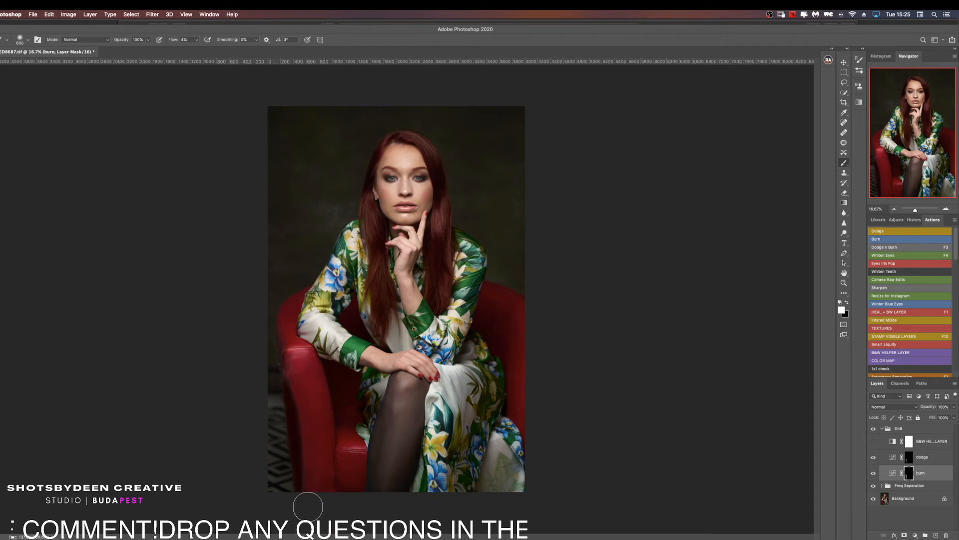
# Step: Refine the shadows across the armrest's front panel on the burn mask with varying brush sizes
pyautogui.press('[')
pyautogui.press('[')
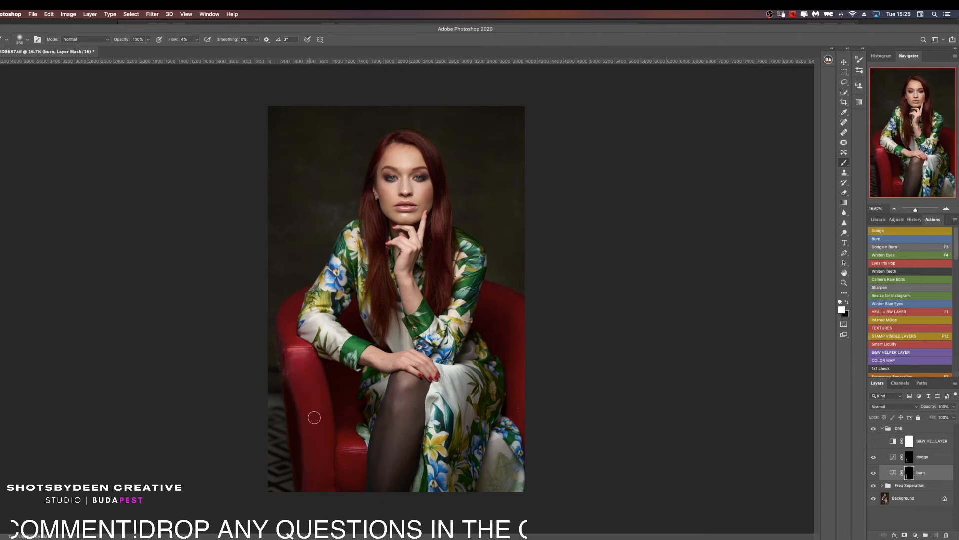
pyautogui.press(']')
pyautogui.press(']')
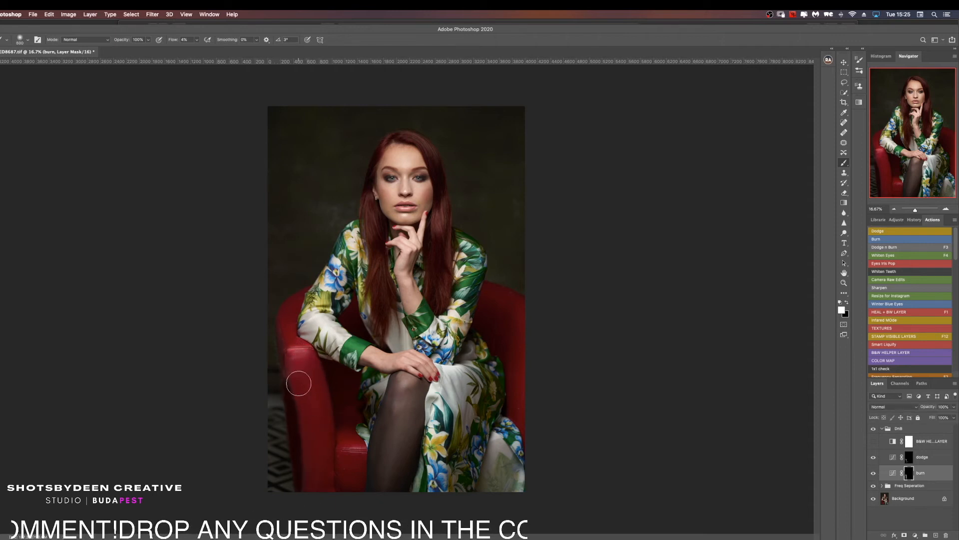
pyautogui.press('[')
pyautogui.press('[')
pyautogui.press('[')
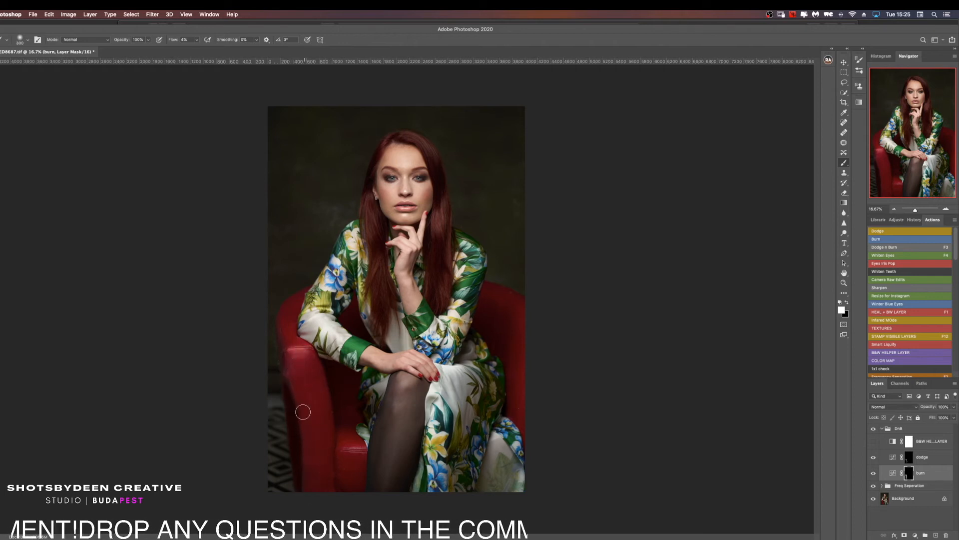
pyautogui.press('[')
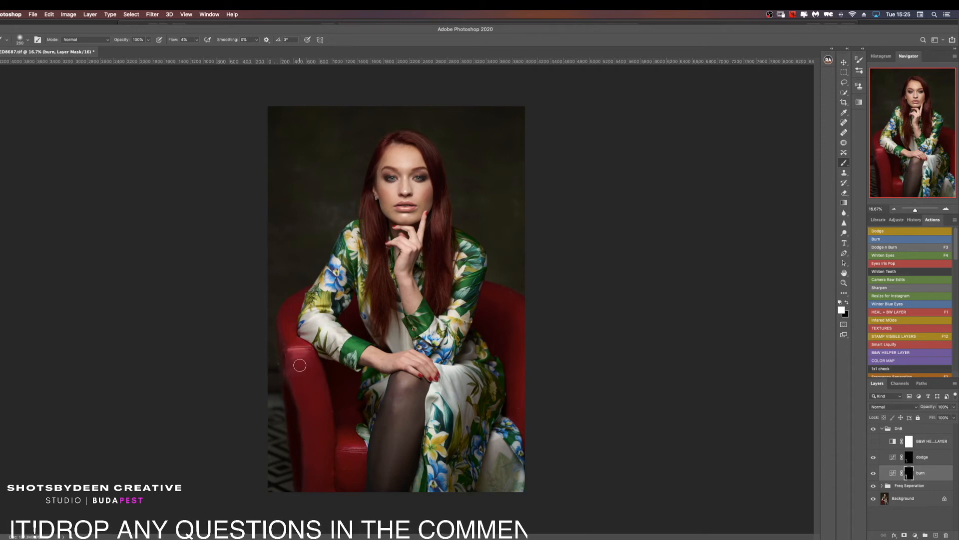
# Step: Touch up the armrest's highlights on the dodge mask with a smaller white brush at 4% flow
pyautogui.click(908, 458)
pyautogui.press('[')
pyautogui.press('[')
pyautogui.press('[')
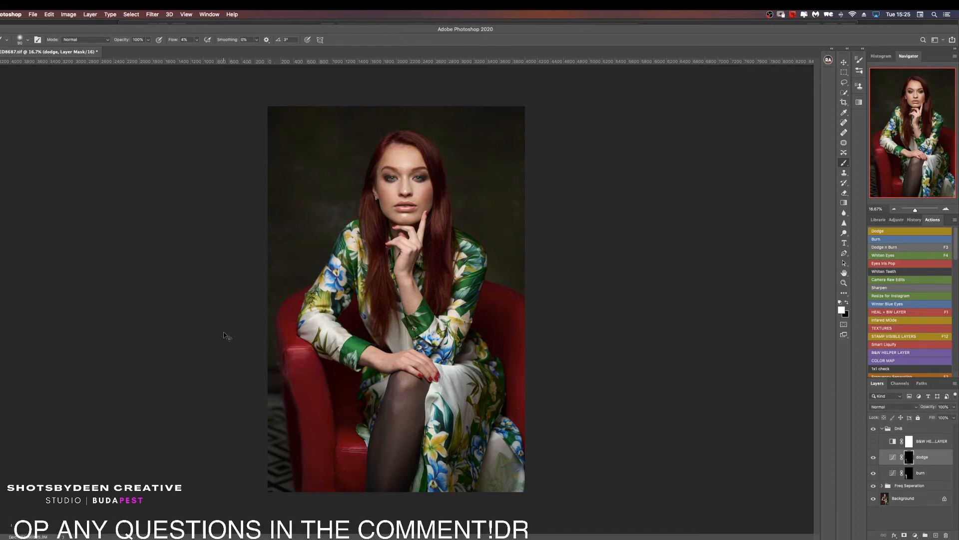
# Step: Collapse the DnB group to finish the armchair's dodge and burn work
pyautogui.press('super+minus')
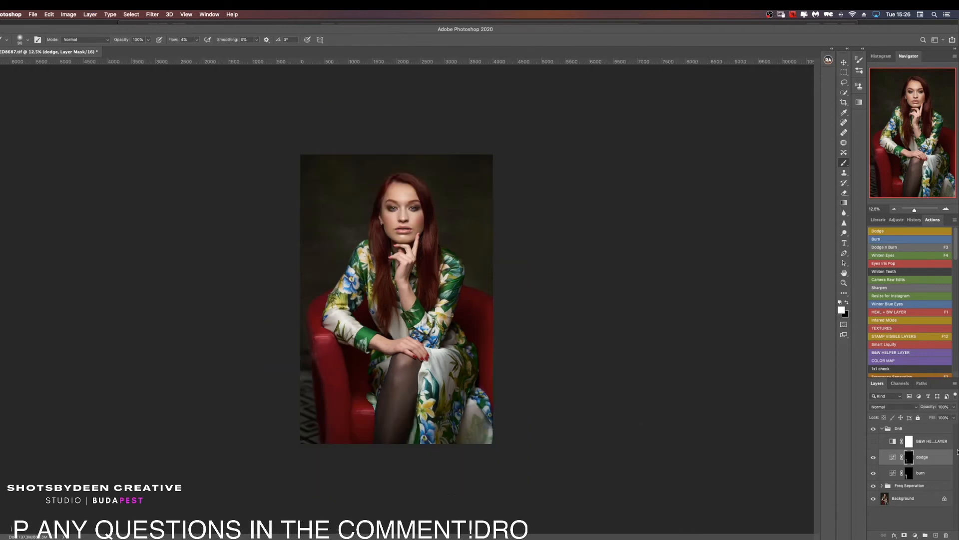
pyautogui.click(884, 430)
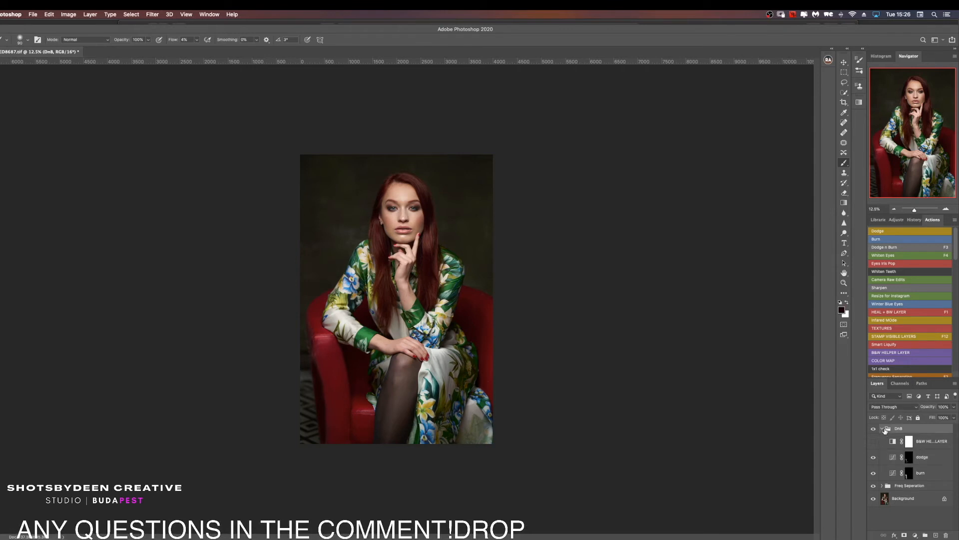
pyautogui.click(882, 430)
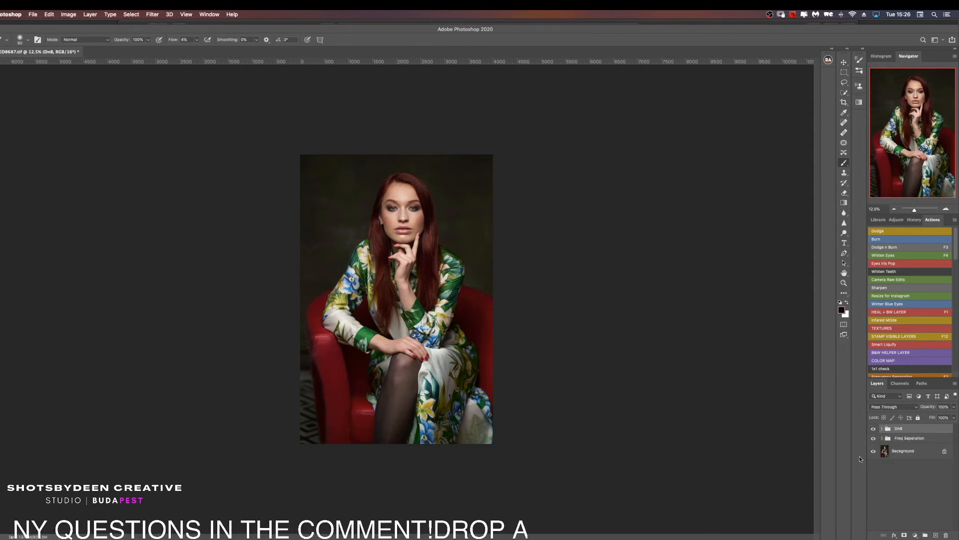
# Step: Run the Whiten Eyes action and frame the face with a white brush ready on the group's mask
pyautogui.press('super+plus')
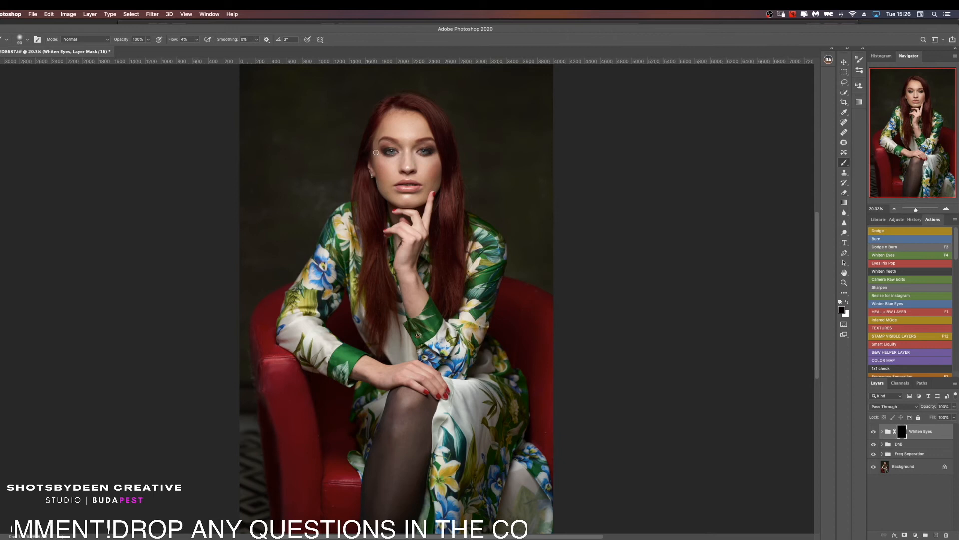
pyautogui.press('z')
pyautogui.moveTo(389, 141)
pyautogui.mouseDown()
pyautogui.moveTo(461, 158)
pyautogui.moveTo(406, 139)
pyautogui.moveTo(512, 246)
pyautogui.mouseUp()
pyautogui.press('b')
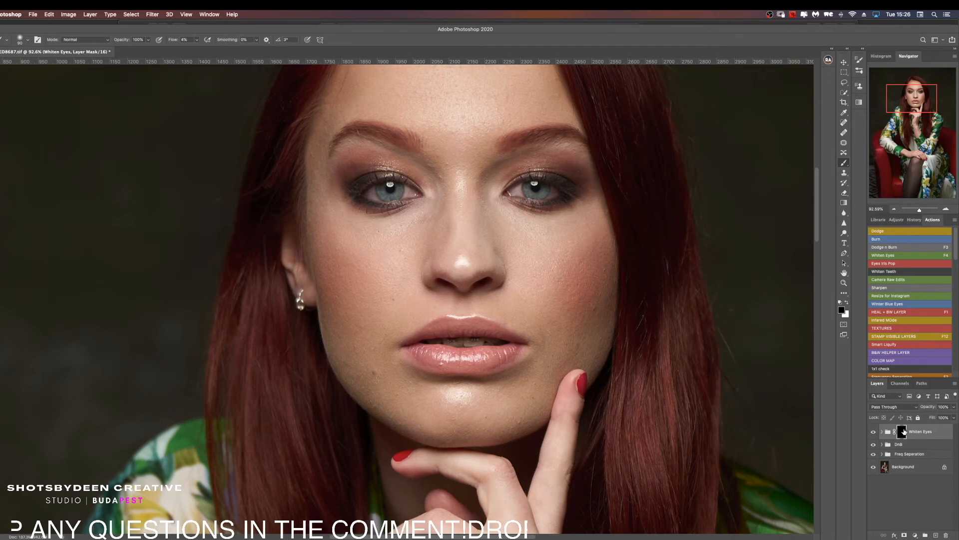
pyautogui.press('x')
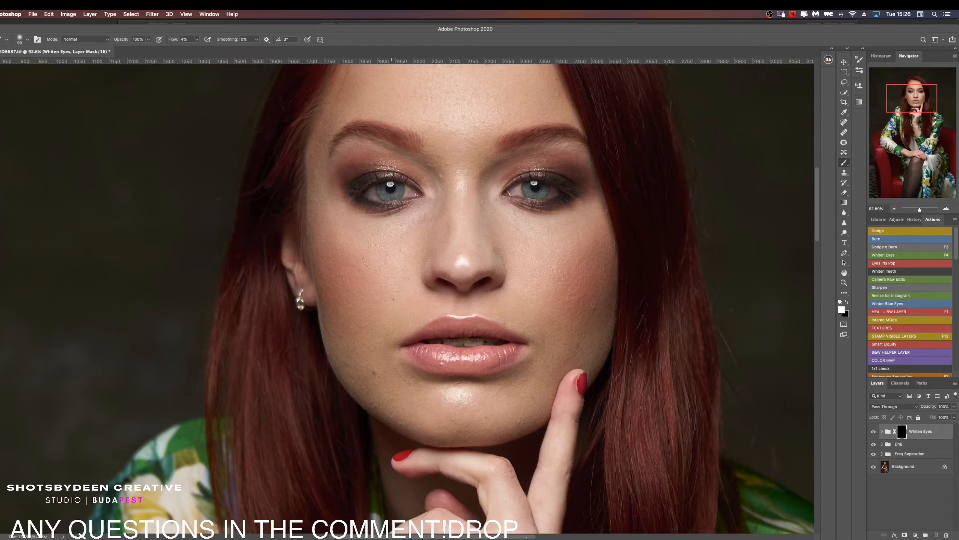
# Step: Whiten the eye on the image's left on the Whiten Eyes mask with a small brush at 20% flow
pyautogui.press('[')
pyautogui.press('[')
pyautogui.press('[')
pyautogui.press('[')
pyautogui.press('[')
pyautogui.press('[')
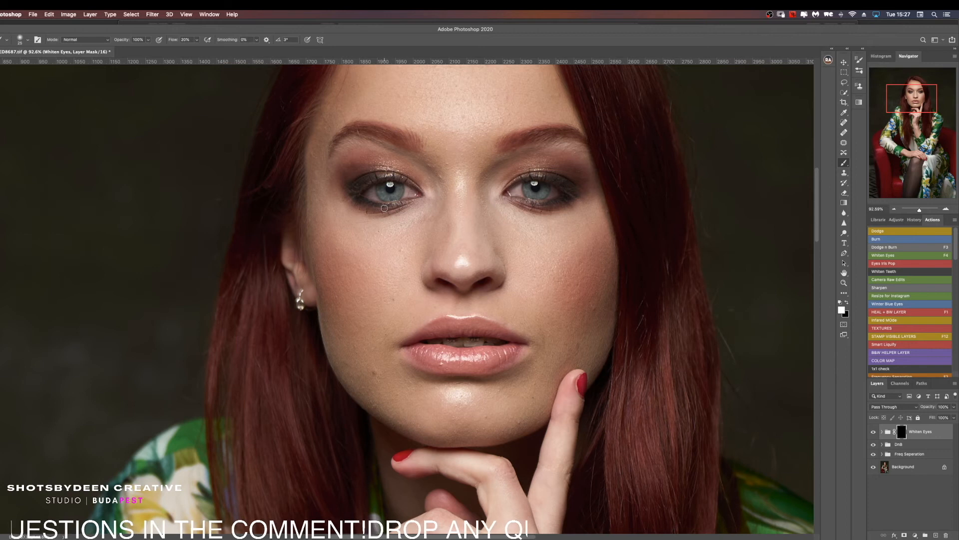
pyautogui.press('[')
pyautogui.press('[')
pyautogui.press('[')
pyautogui.press('x')
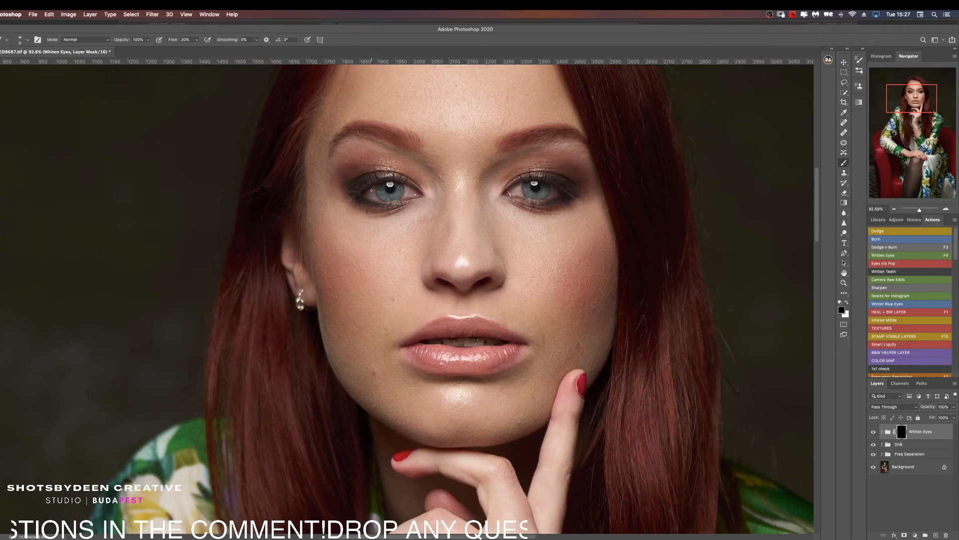
pyautogui.press('x')
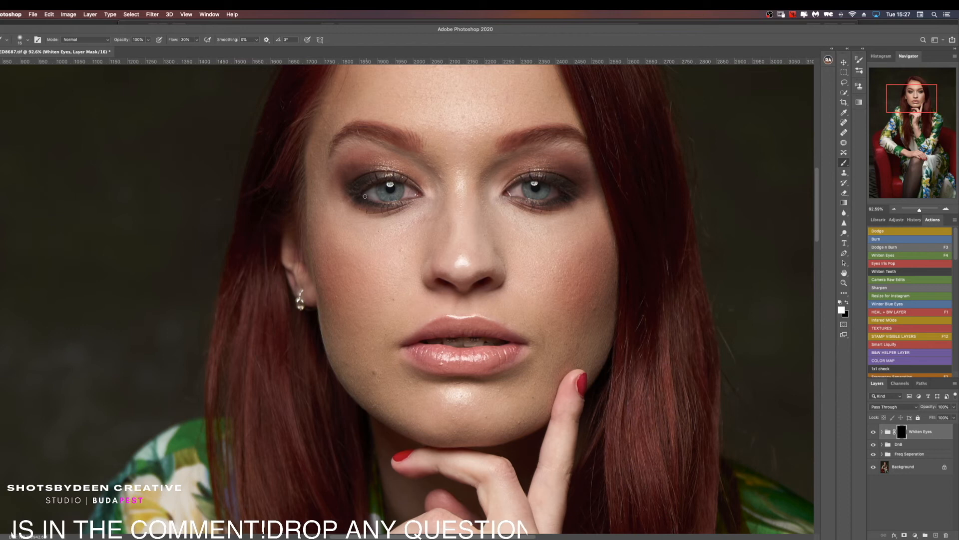
pyautogui.press('[')
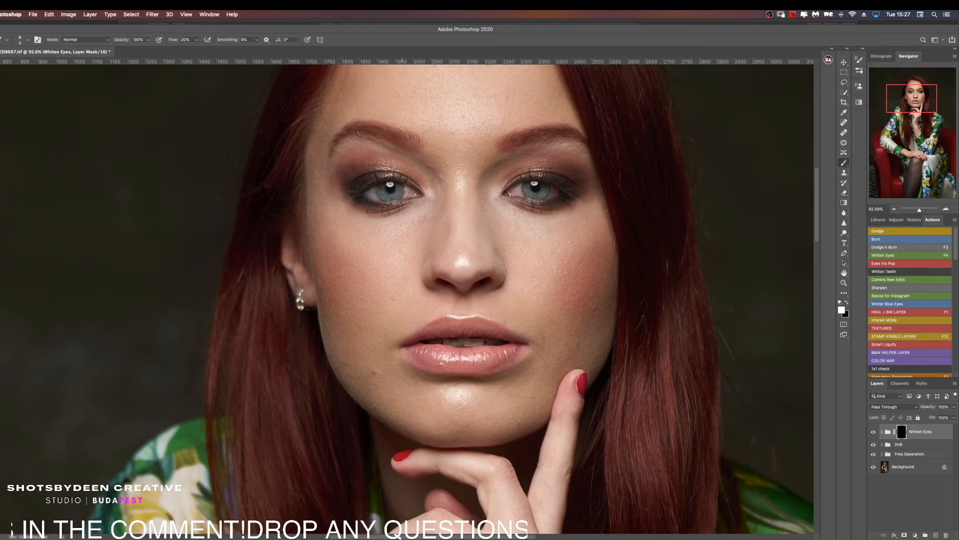
# Step: Paint white on the Whiten Eyes mask over the eye on the image's right at 20% flow
pyautogui.press(']')
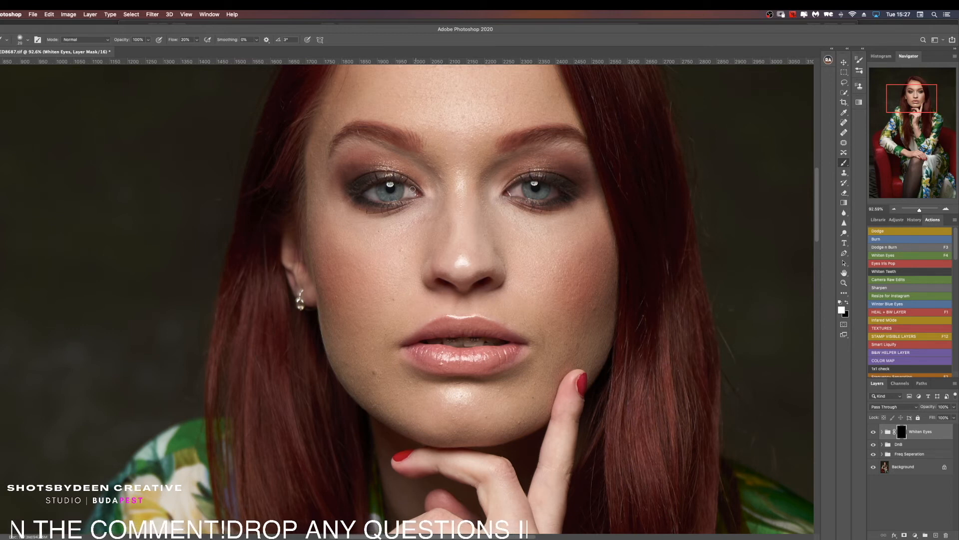
pyautogui.press('[')
pyautogui.press('[')
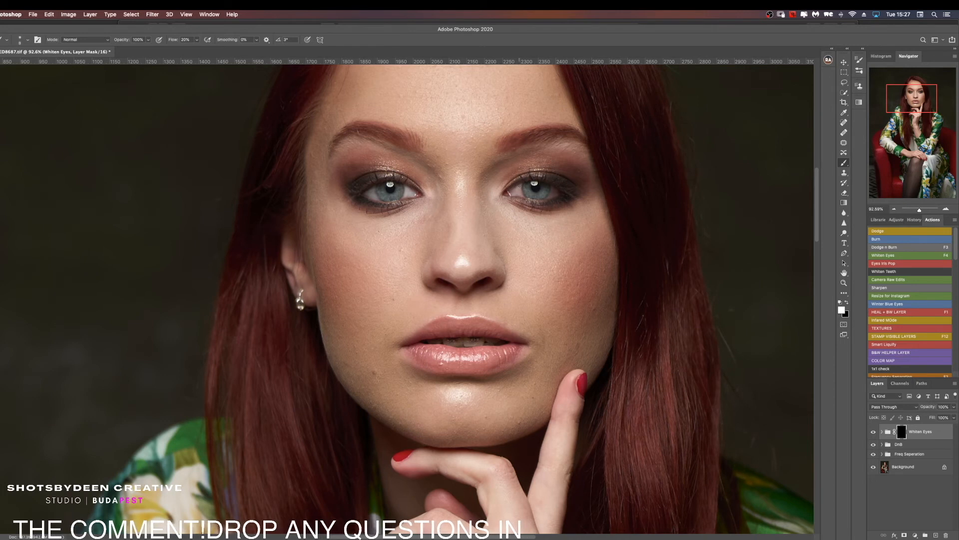
pyautogui.press(']')
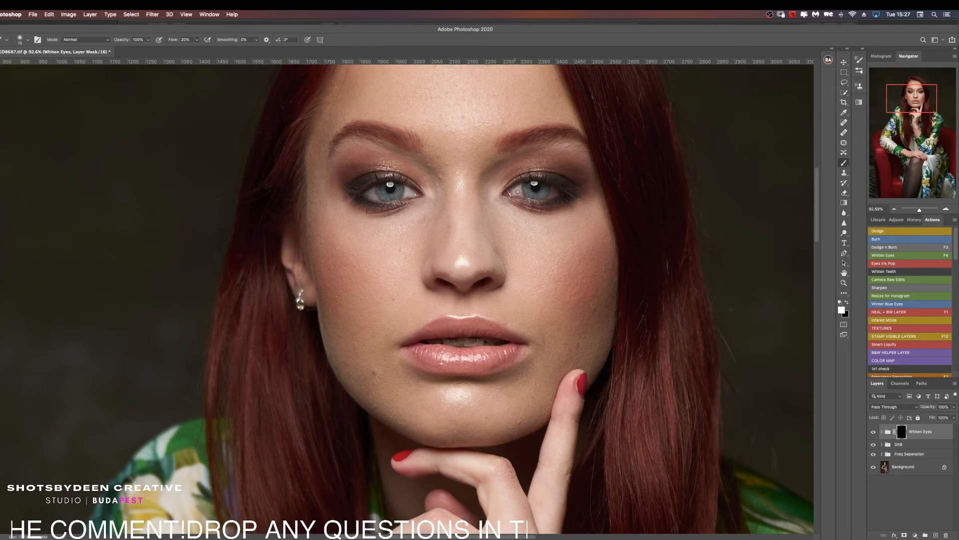
pyautogui.press('[')
pyautogui.press(']')
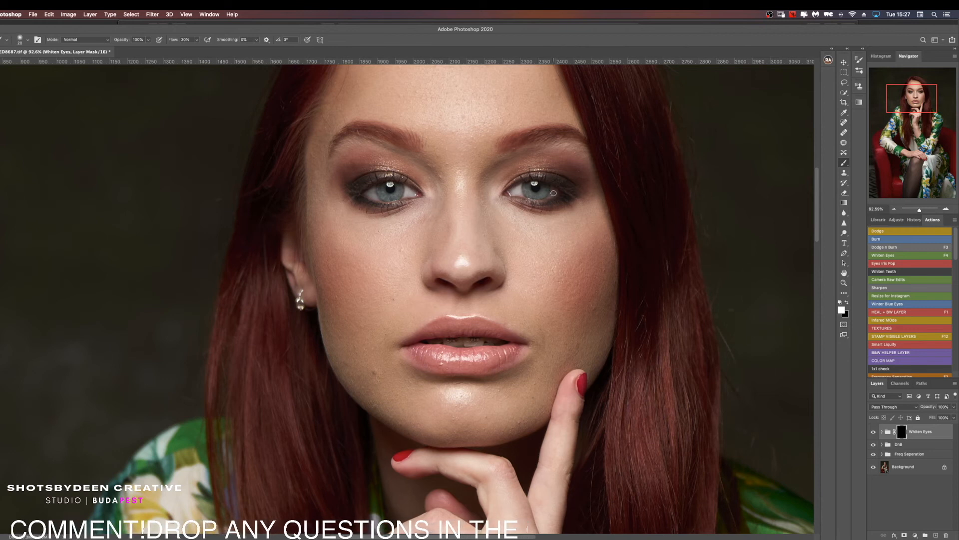
pyautogui.press('[')
pyautogui.press(']')
pyautogui.press('[')
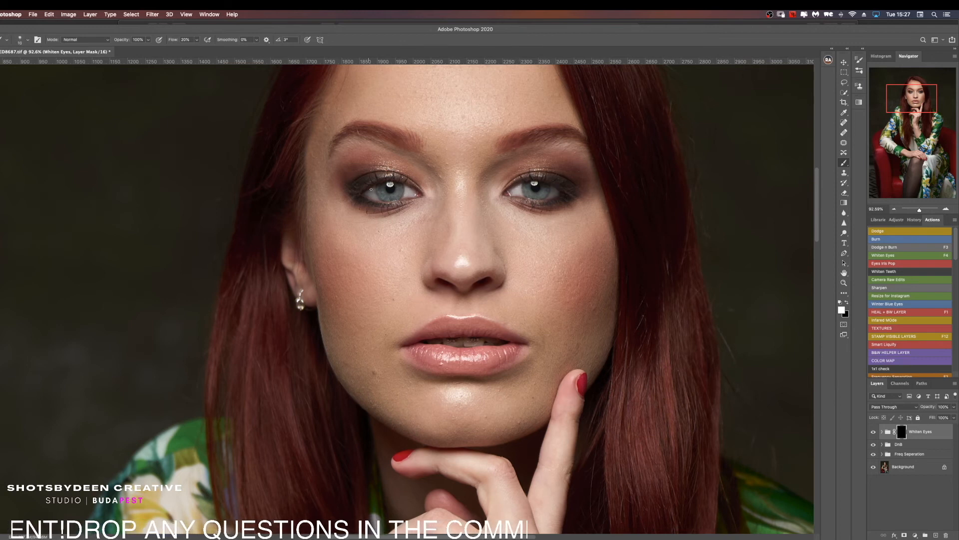
# Step: Refine the whitening in both eyes with small black and white brushes and check the mask overlay
pyautogui.press(']')
pyautogui.press('x')
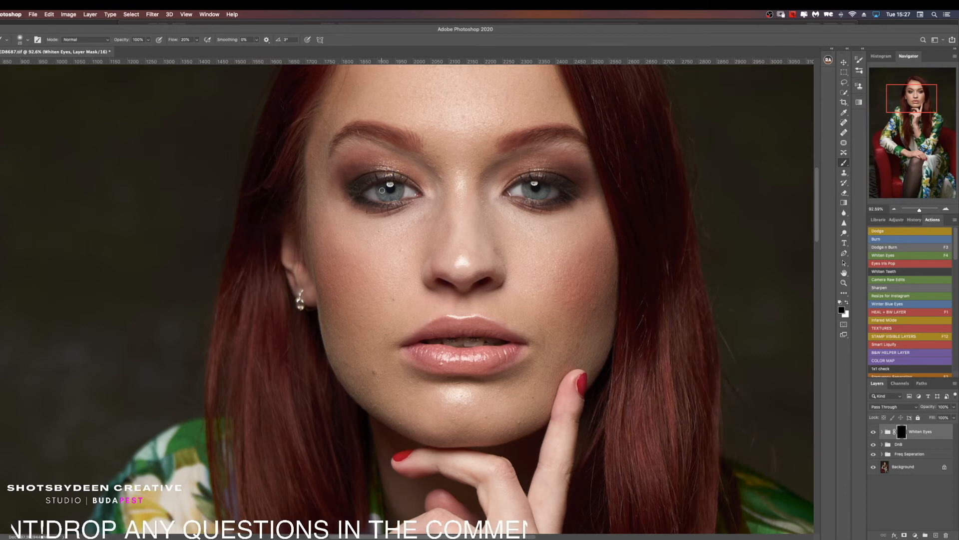
pyautogui.press('[')
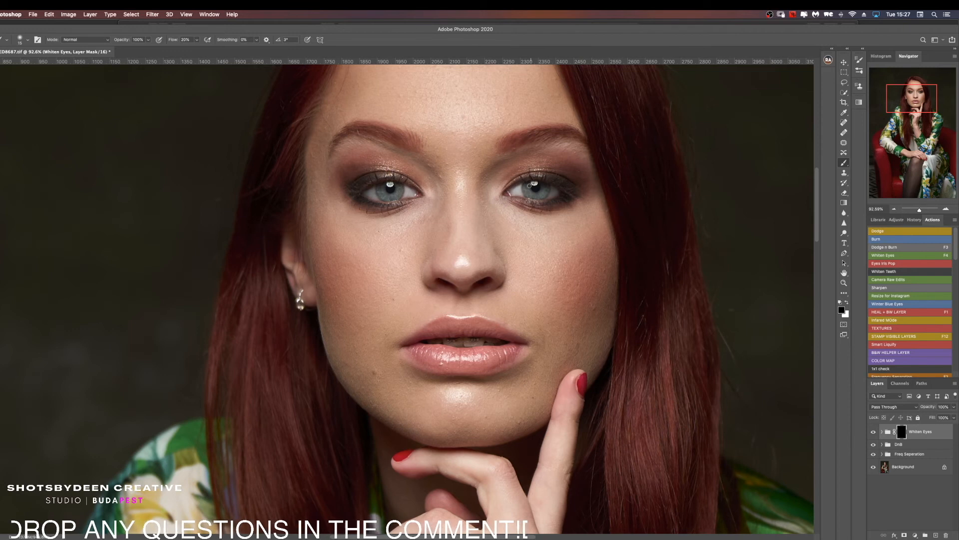
pyautogui.press('x')
pyautogui.press('[')
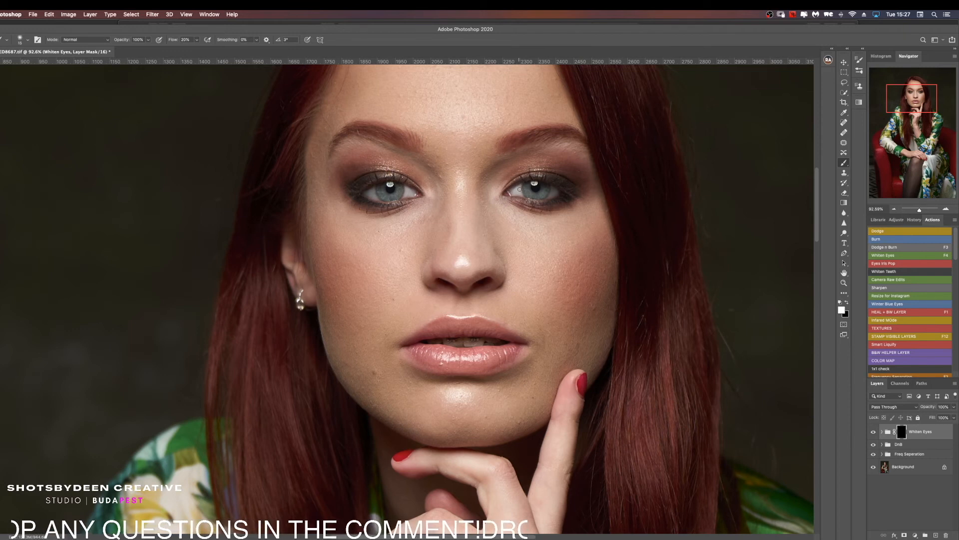
pyautogui.press('x')
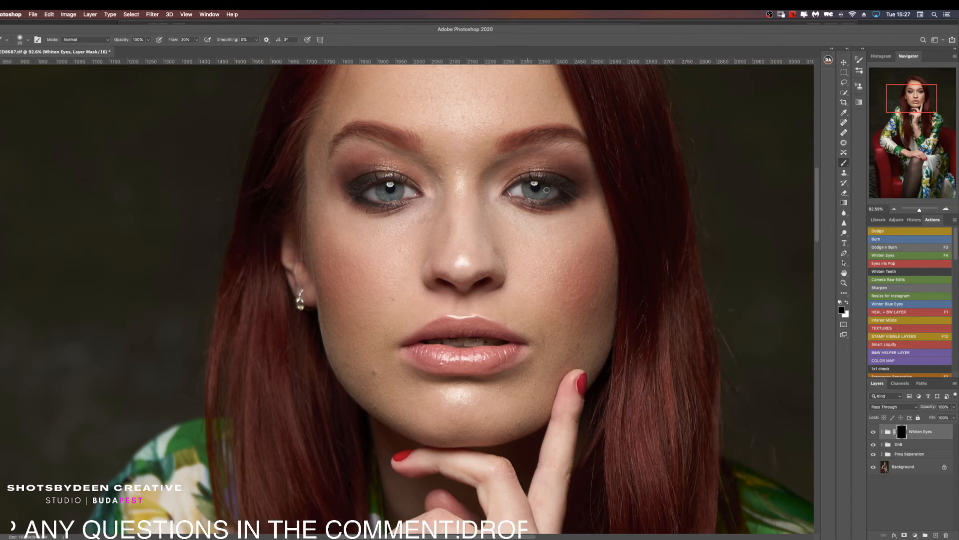
pyautogui.press('\\')
pyautogui.press('\\')
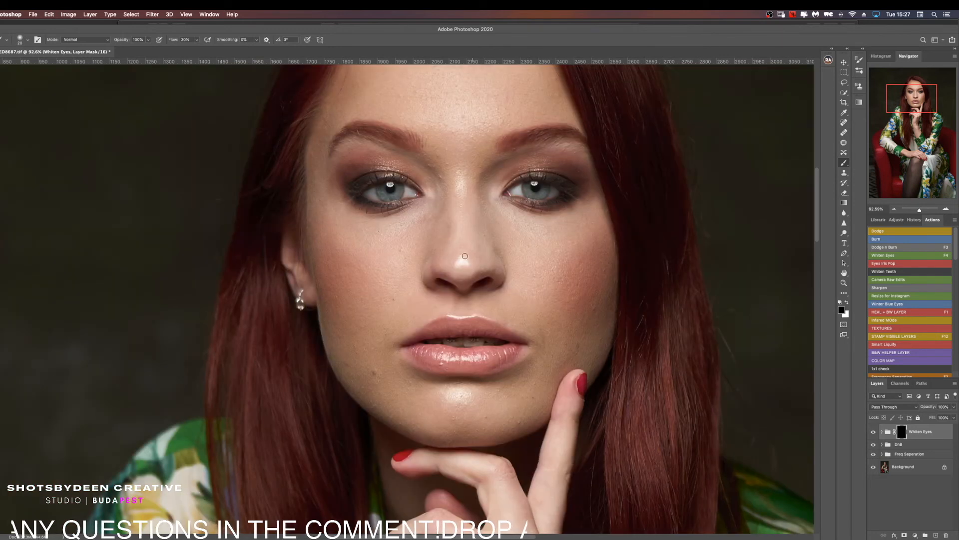
# Step: Whiten the teeth on the Whiten Eyes mask with a small white brush at 20% flow
pyautogui.press('x')
pyautogui.press(']')
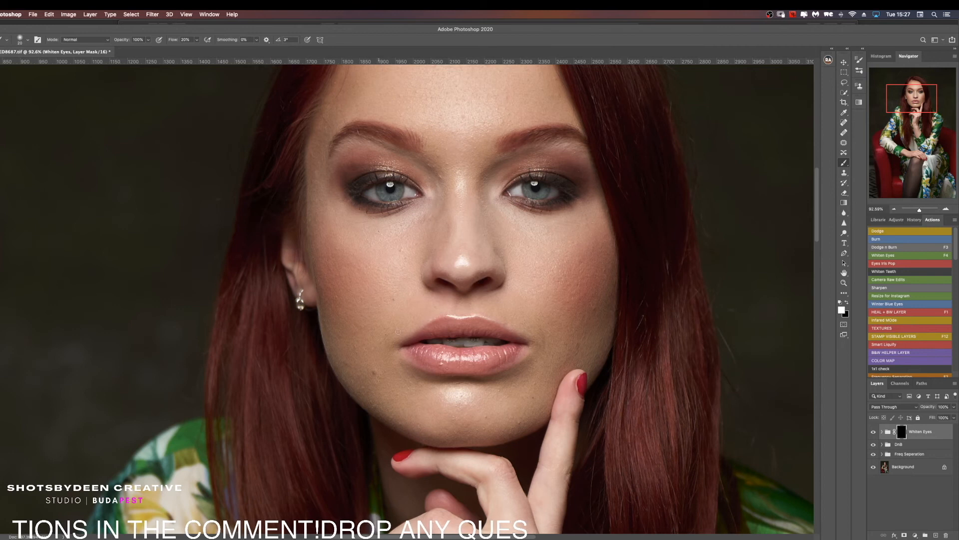
pyautogui.press('[')
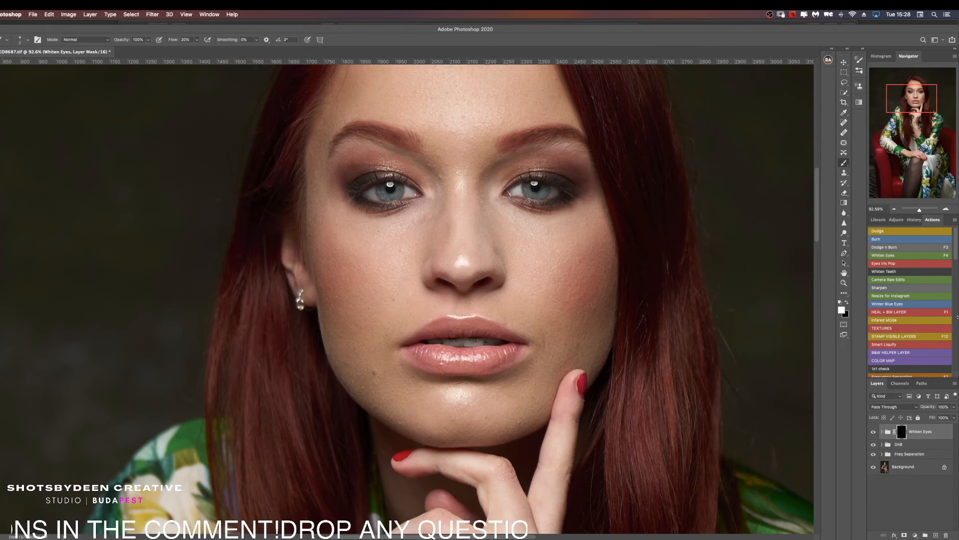
# Step: Add a Burn layer with the Burn action and darken around both eyes on its mask with small brushes at 20% flow
pyautogui.click(876, 240)
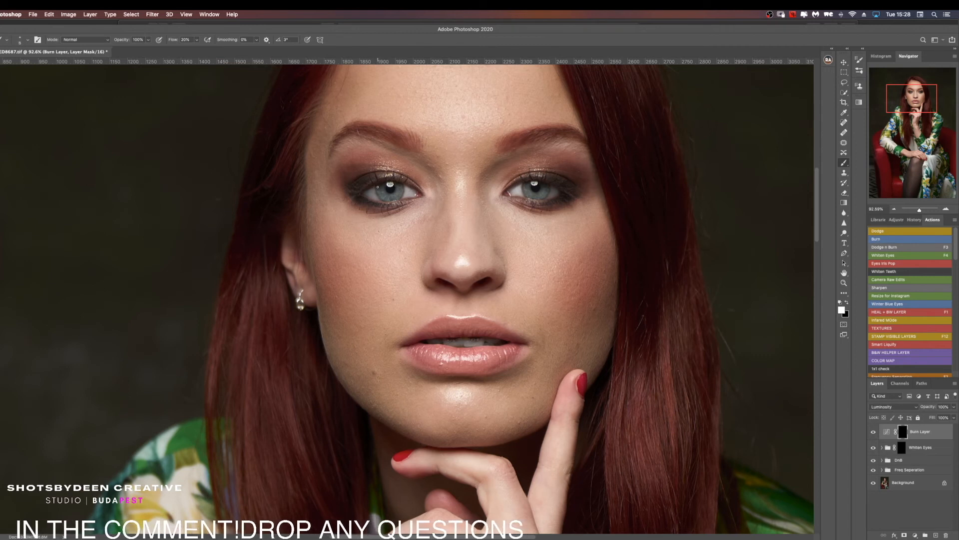
pyautogui.press('super+z')
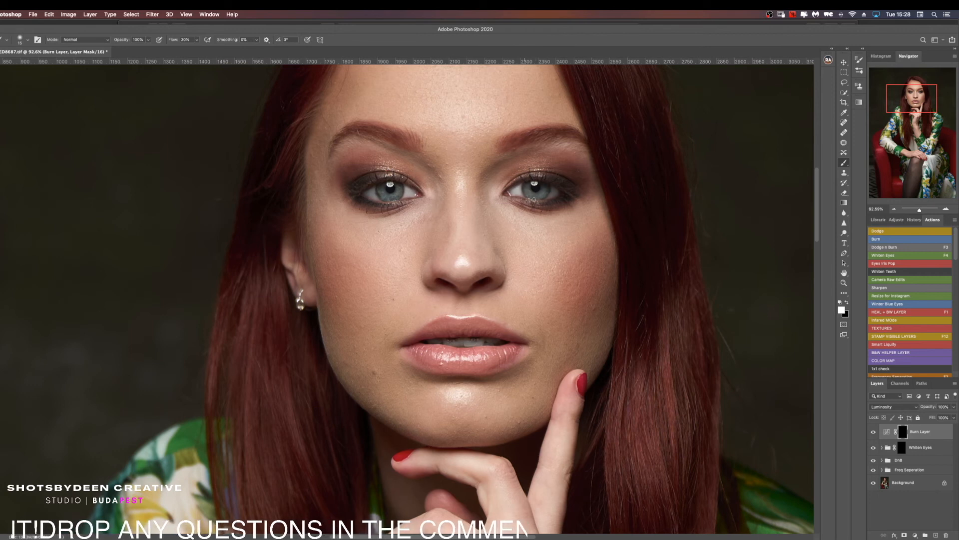
pyautogui.press('x')
pyautogui.press(']')
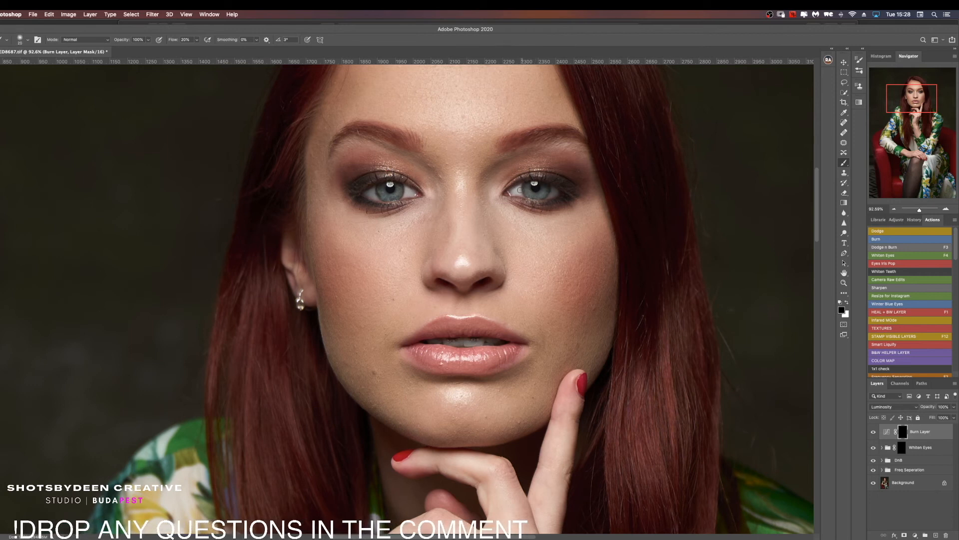
pyautogui.press('[')
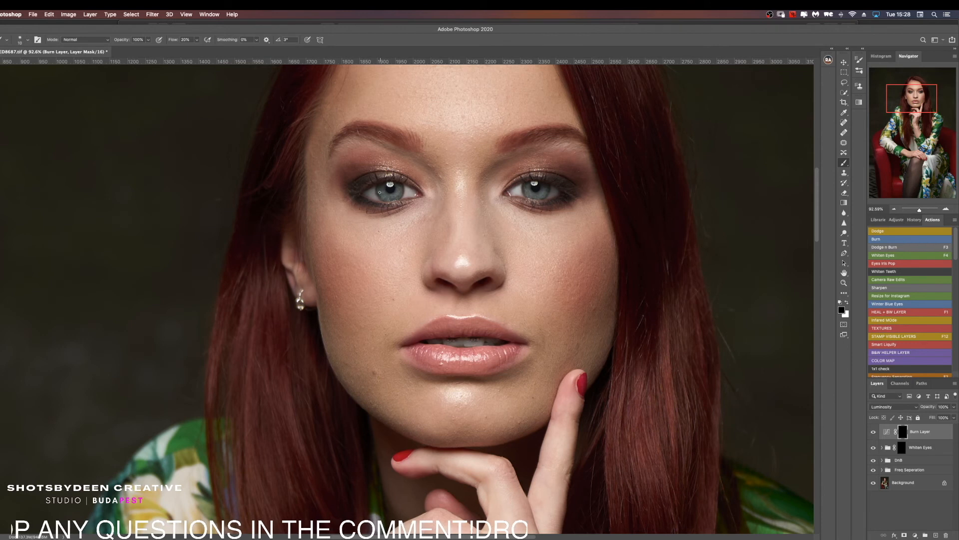
pyautogui.press(']')
pyautogui.press(']')
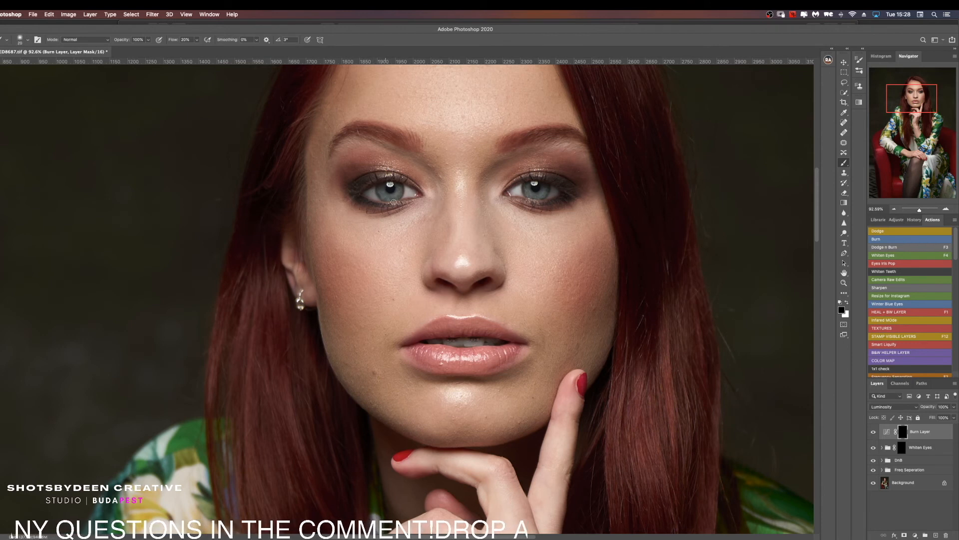
# Step: Compare the image with the Burn Layer hidden and shown, and refine its mask around the eyes with smaller black and white brushes
pyautogui.press('super+comma')
pyautogui.press('super+comma')
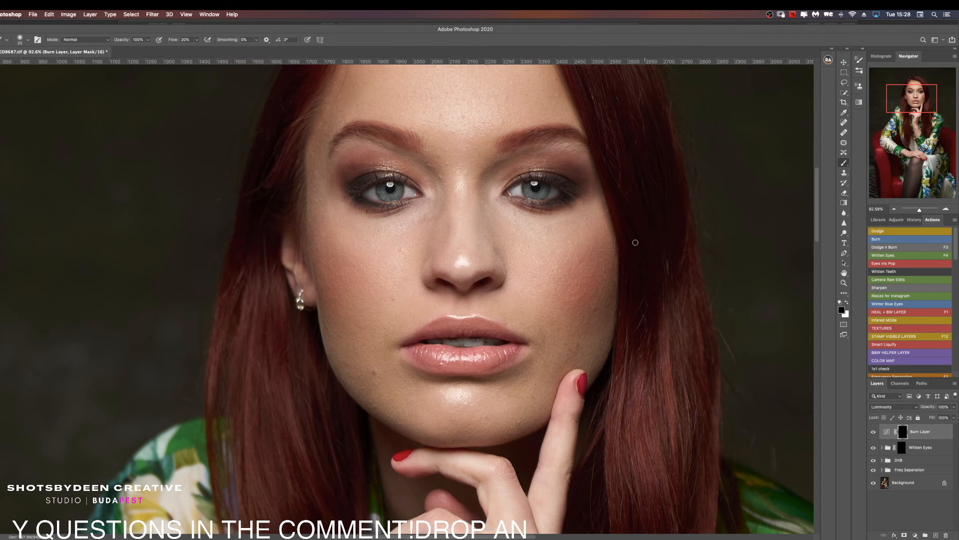
pyautogui.press('[')
pyautogui.press('x')
pyautogui.press('[')
pyautogui.press('x')
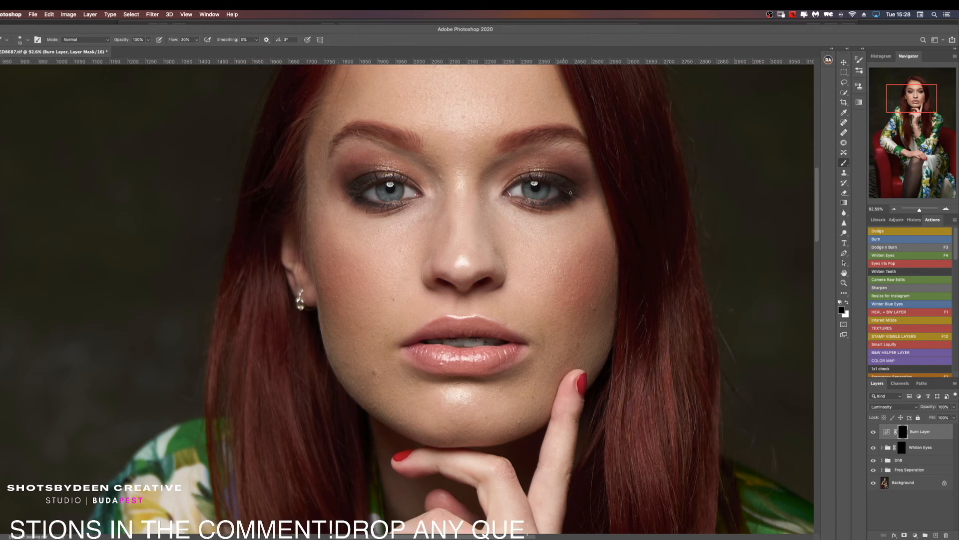
# Step: Touch up the Burn Layer mask around both eyes with small white and black brushes at 20% flow
pyautogui.click(901, 446)
pyautogui.click(903, 431)
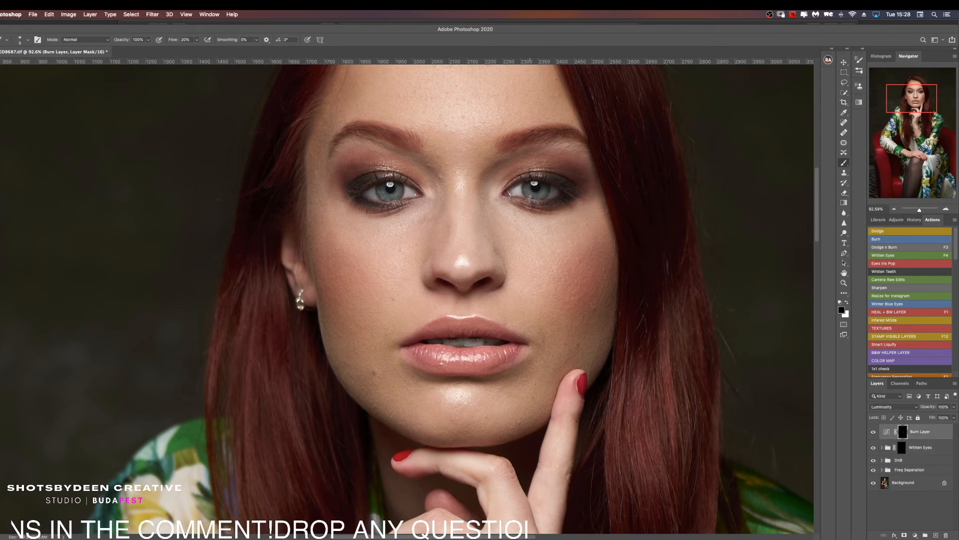
pyautogui.press('x')
pyautogui.press(']')
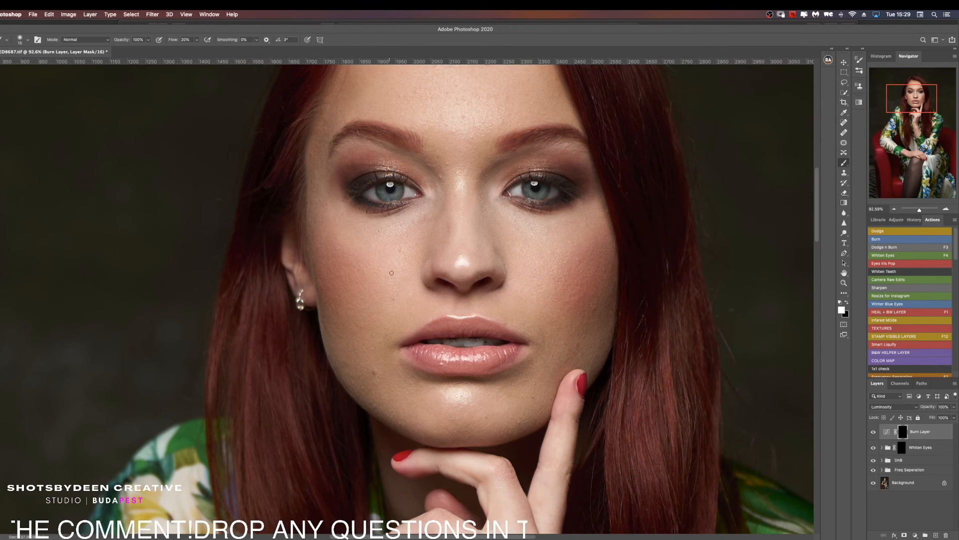
pyautogui.press('x')
pyautogui.press('[')
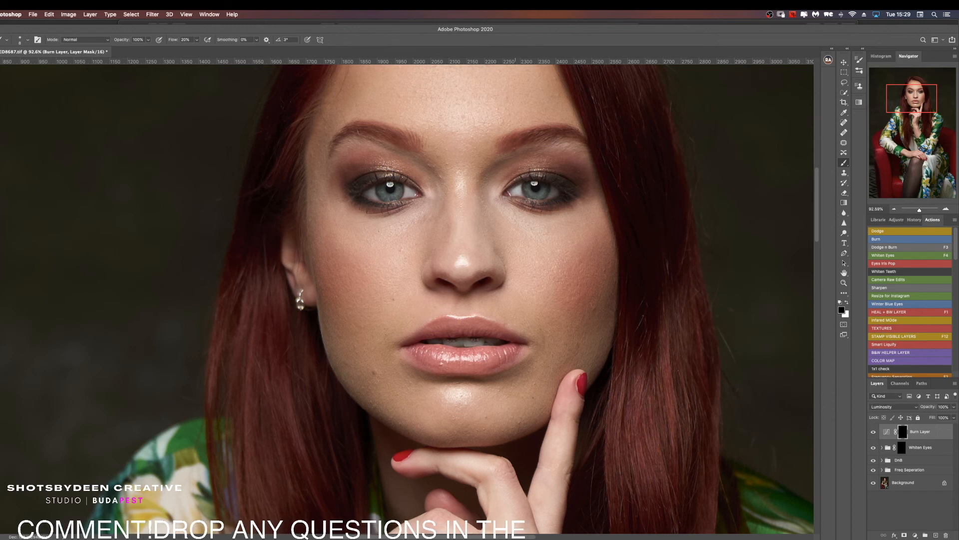
# Step: Group the Burn Layer with the Whiten Eyes group and save the file
pyautogui.press('super+0')
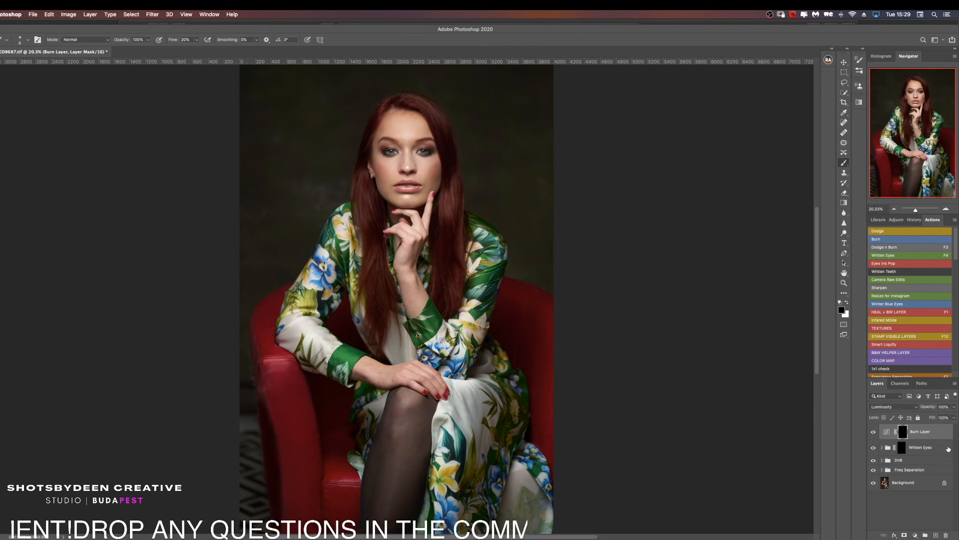
pyautogui.keyDown('shift'); pyautogui.click(949, 448); pyautogui.keyUp('shift')
pyautogui.press('super+g')
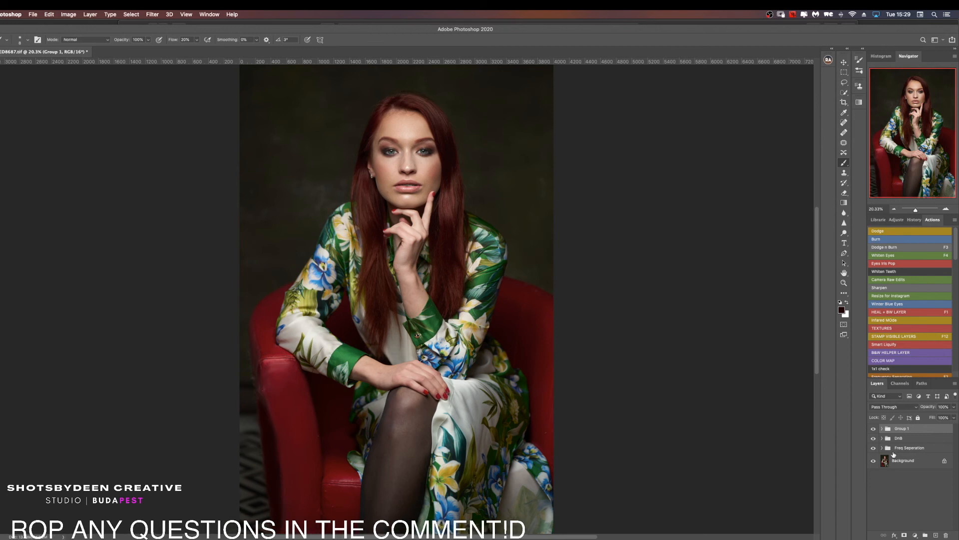
pyautogui.press('super+s')
pyautogui.click(556, 89)
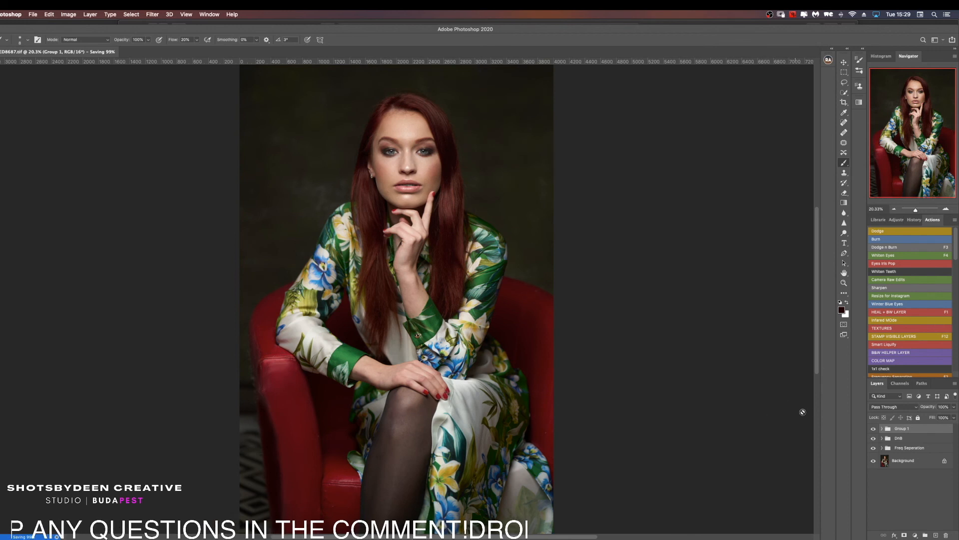
# Step: Heal the small skin blemishes on a new empty layer with the Healing Brush sampling Current & Below
pyautogui.press('super+shift+alt+n')
pyautogui.press('z')
pyautogui.moveTo(397, 202); pyautogui.dragTo(418, 209)
pyautogui.press('j')
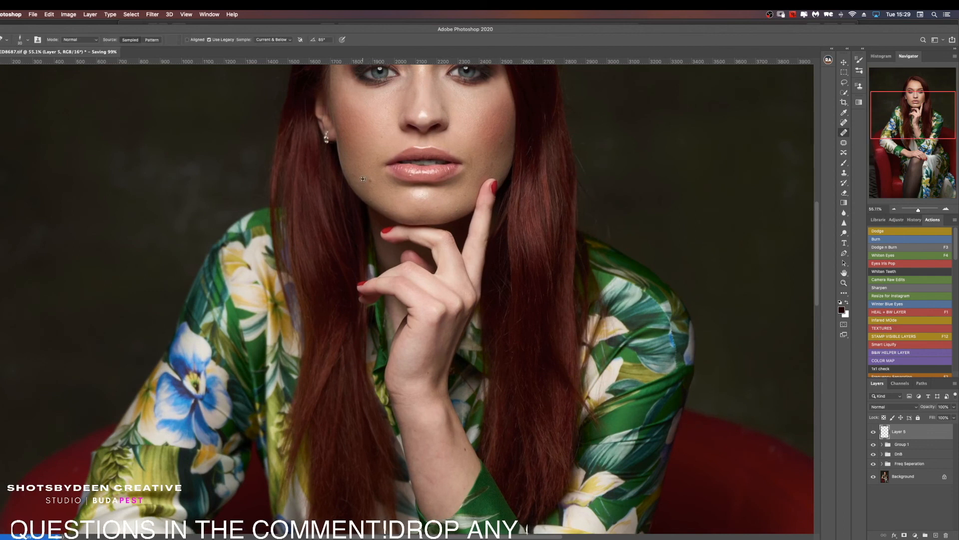
pyautogui.press('super+alt+shift+e')
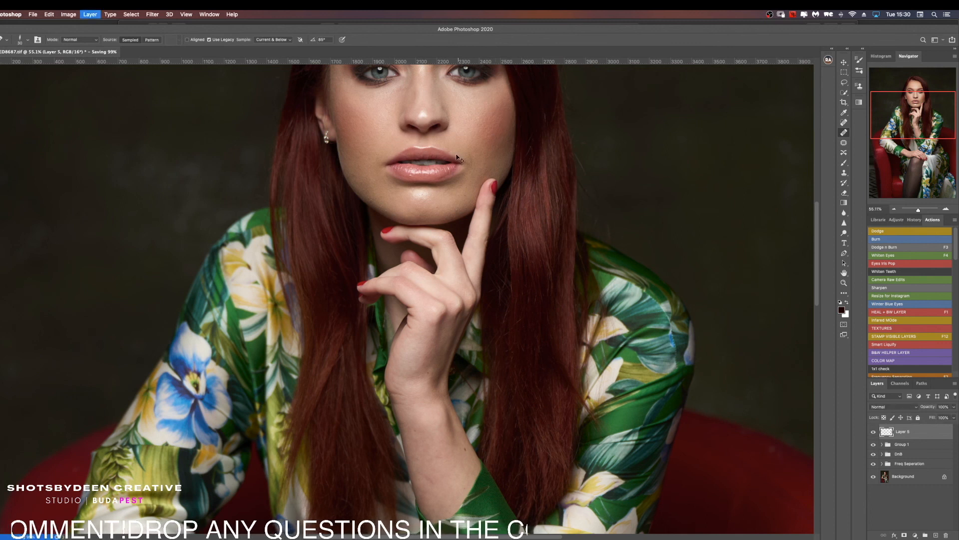
pyautogui.press('super+minus')
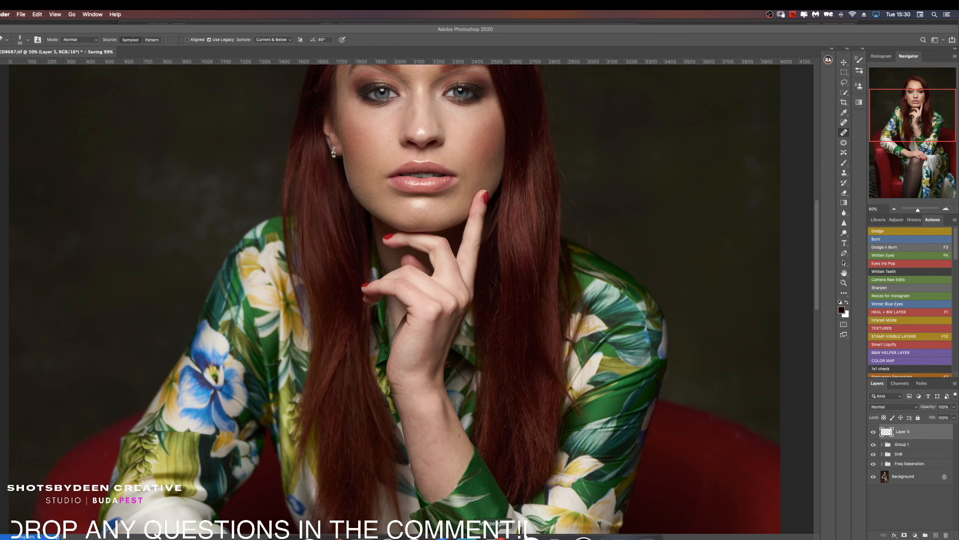
# Step: Quit the Messenger app running in the background and return to Photoshop
pyautogui.rightClick(493, 539)
pyautogui.click(498, 521)
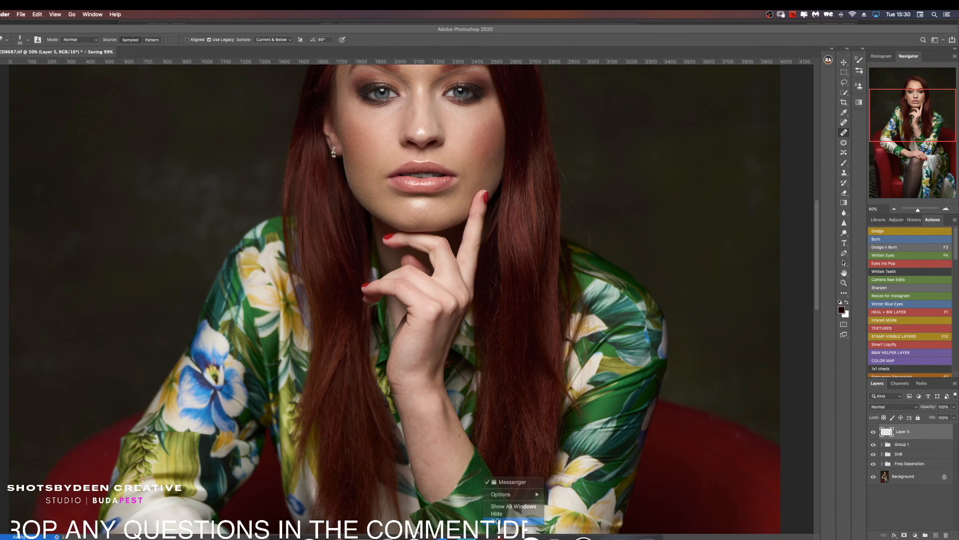
pyautogui.click(392, 146)
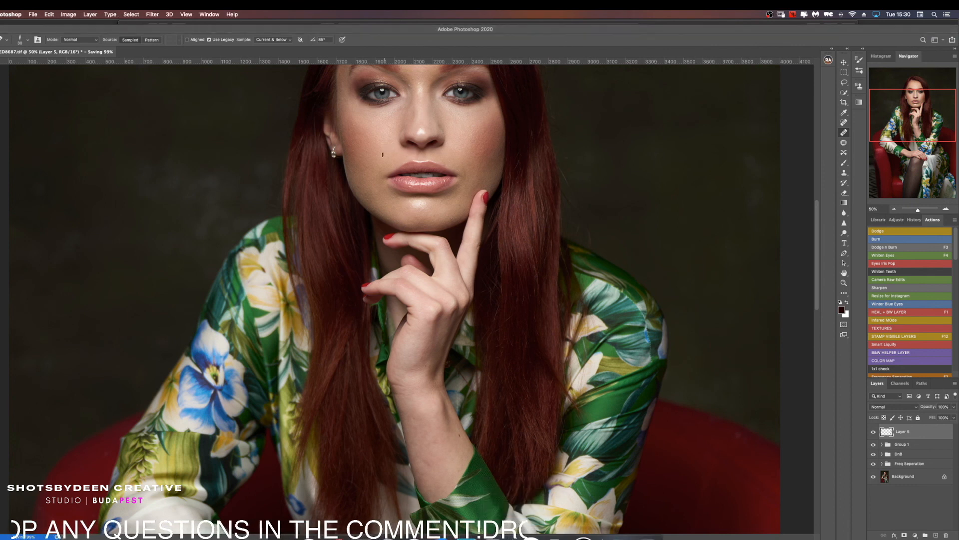
# Step: Group the healing layer, Group 1, DnB and Freq Seperation into a single group above the Background
pyautogui.press('super+0')
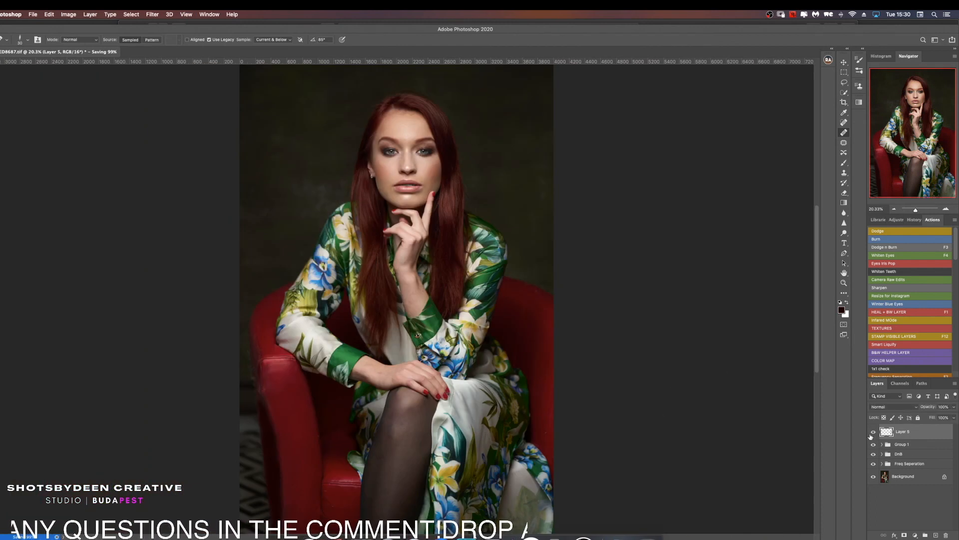
pyautogui.keyDown('shift'); pyautogui.click(931, 465); pyautogui.keyUp('shift')
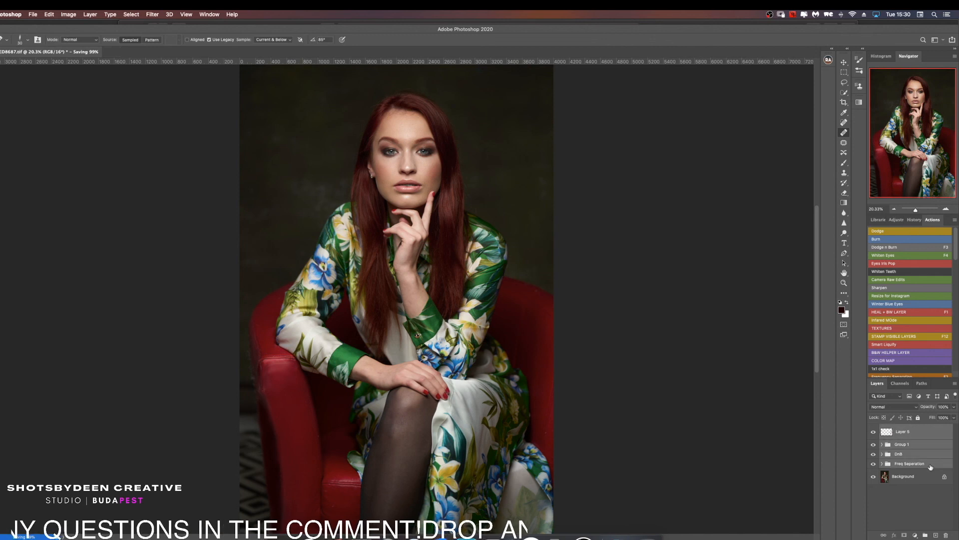
pyautogui.press('super+g')
# Step: Toggle the combined retouch group's visibility for a before-and-after comparison of the whole portrait, and save the file
pyautogui.press('super+comma')
pyautogui.press('super+comma')
pyautogui.press('super+comma')
pyautogui.press('super+comma')
pyautogui.press('super+comma')
pyautogui.press('super+comma')
pyautogui.press('super+comma')
pyautogui.press('super+comma')
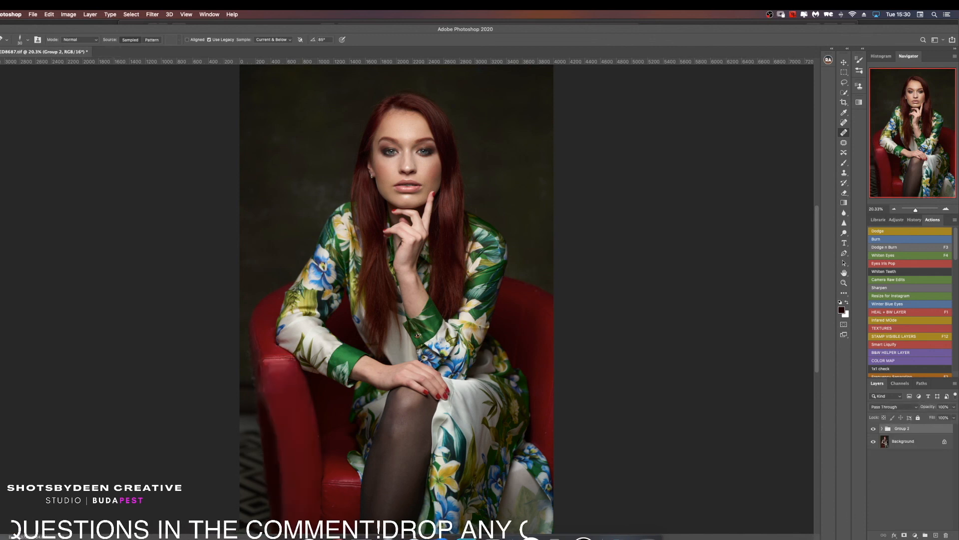
pyautogui.press('super+comma')
pyautogui.press('super+comma')
pyautogui.press('super+comma')
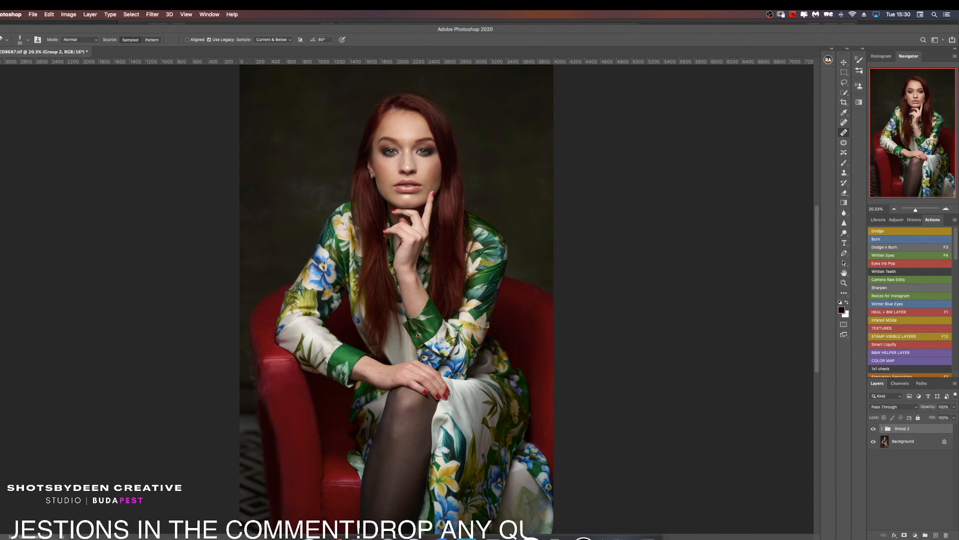
pyautogui.press('super+s')
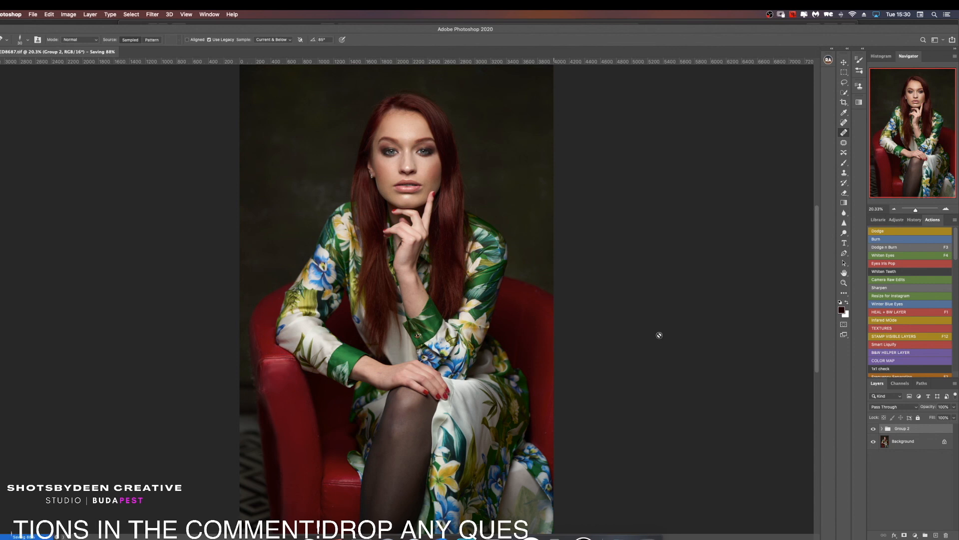